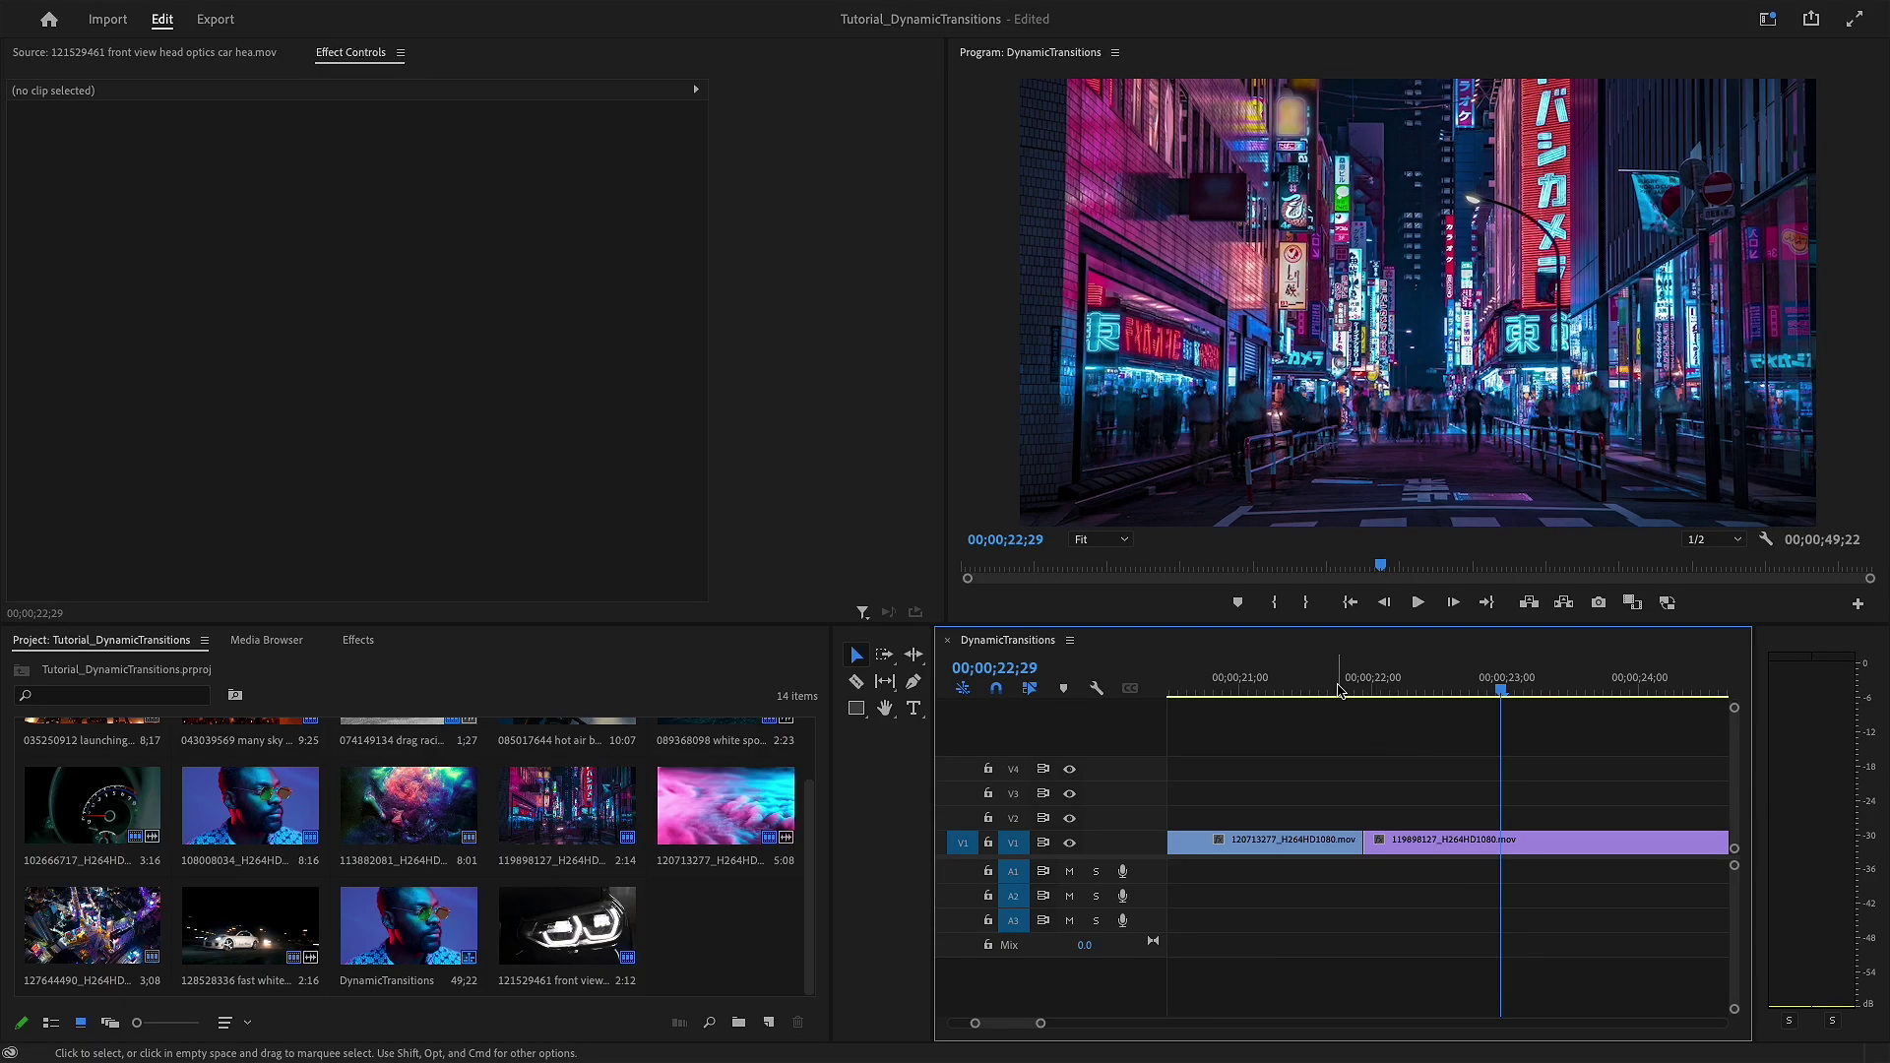
# Step: Create a 1920×1080 adjustment layer from New Item and open it in Effect Controls
pyautogui.moveTo(1338, 689); pyautogui.dragTo(1313, 726)
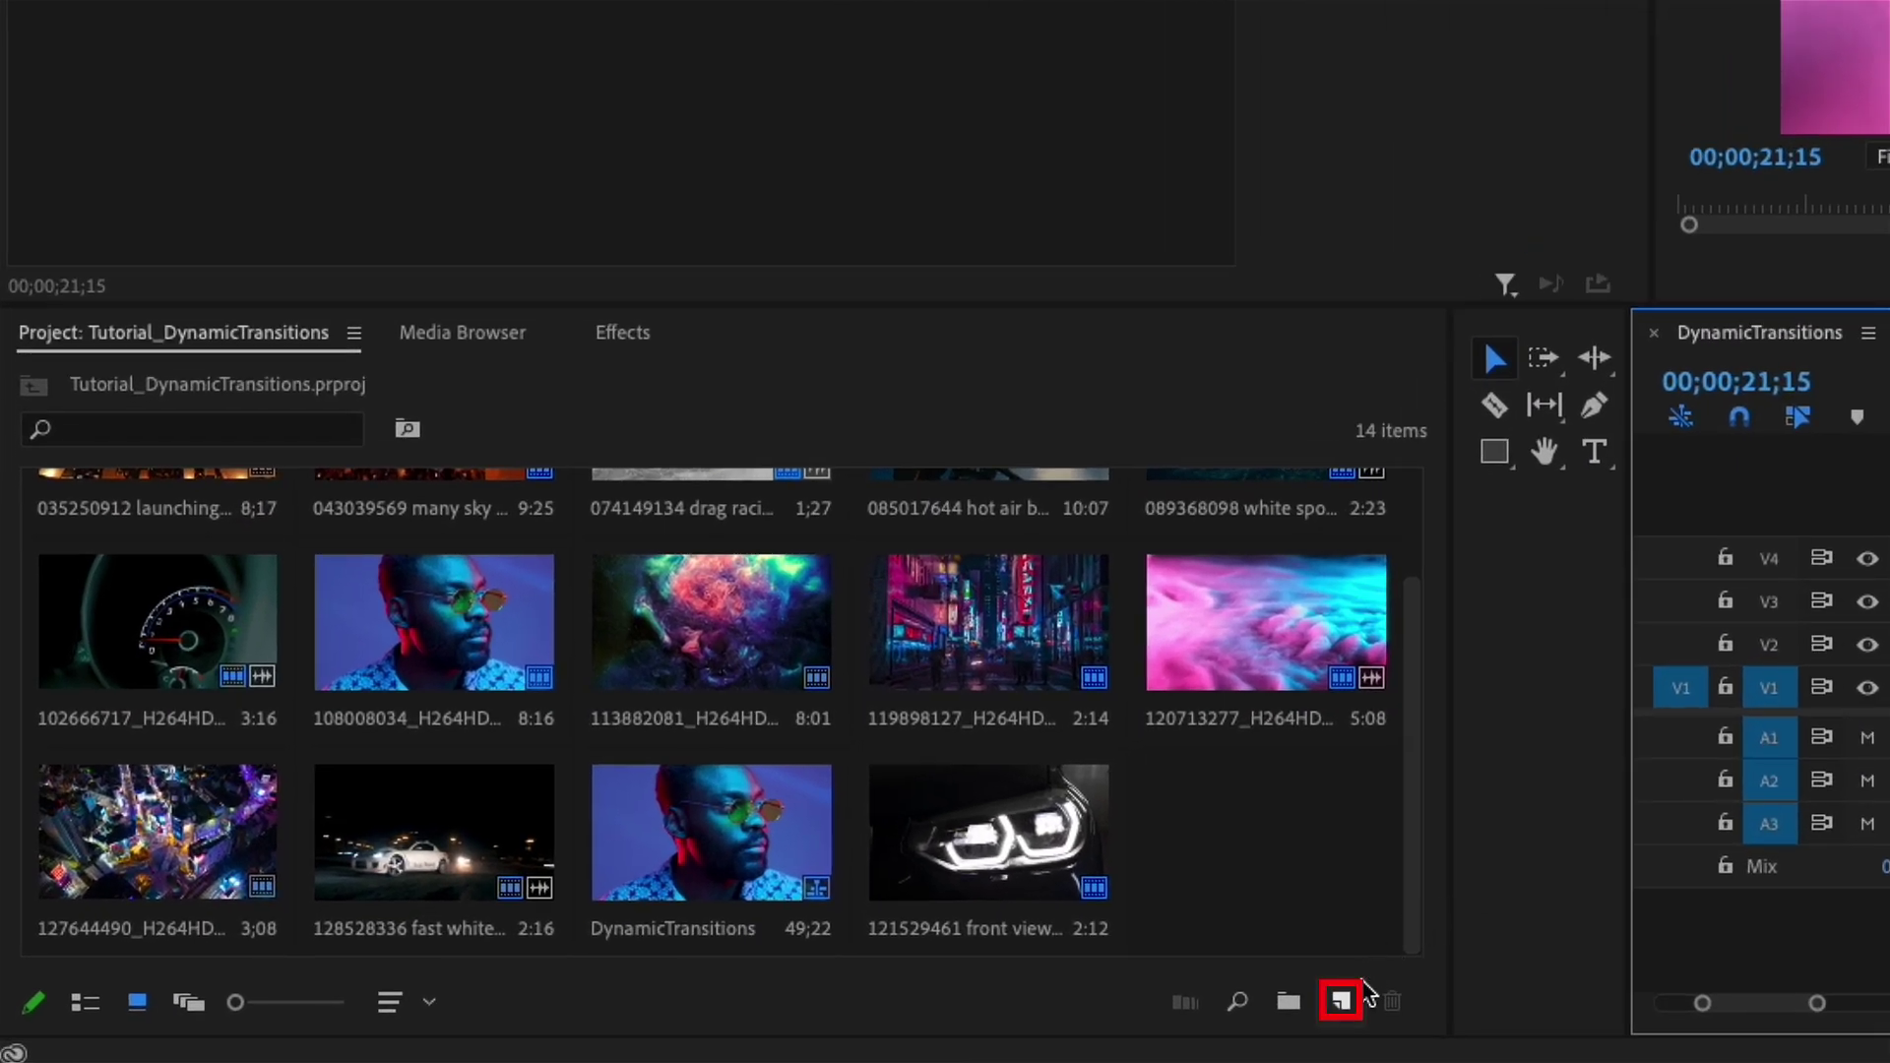
pyautogui.click(1341, 1002)
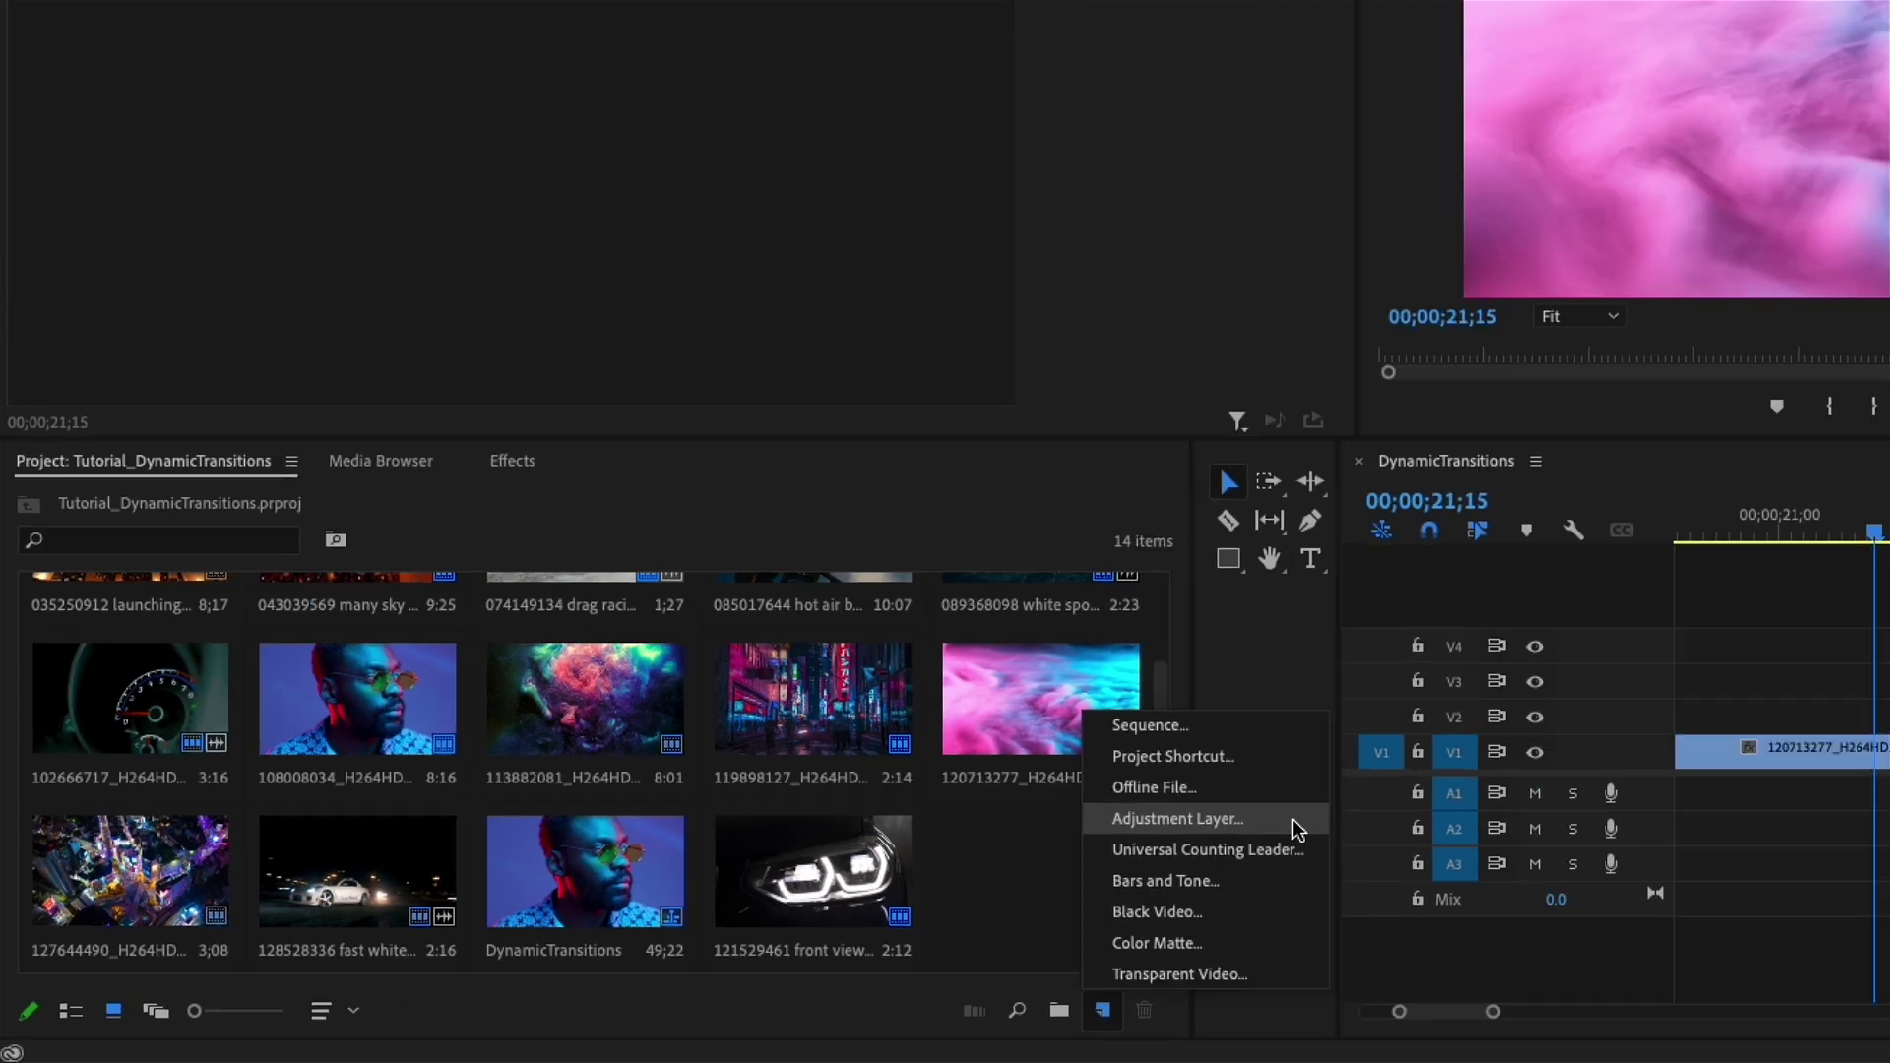
pyautogui.click(1573, 770)
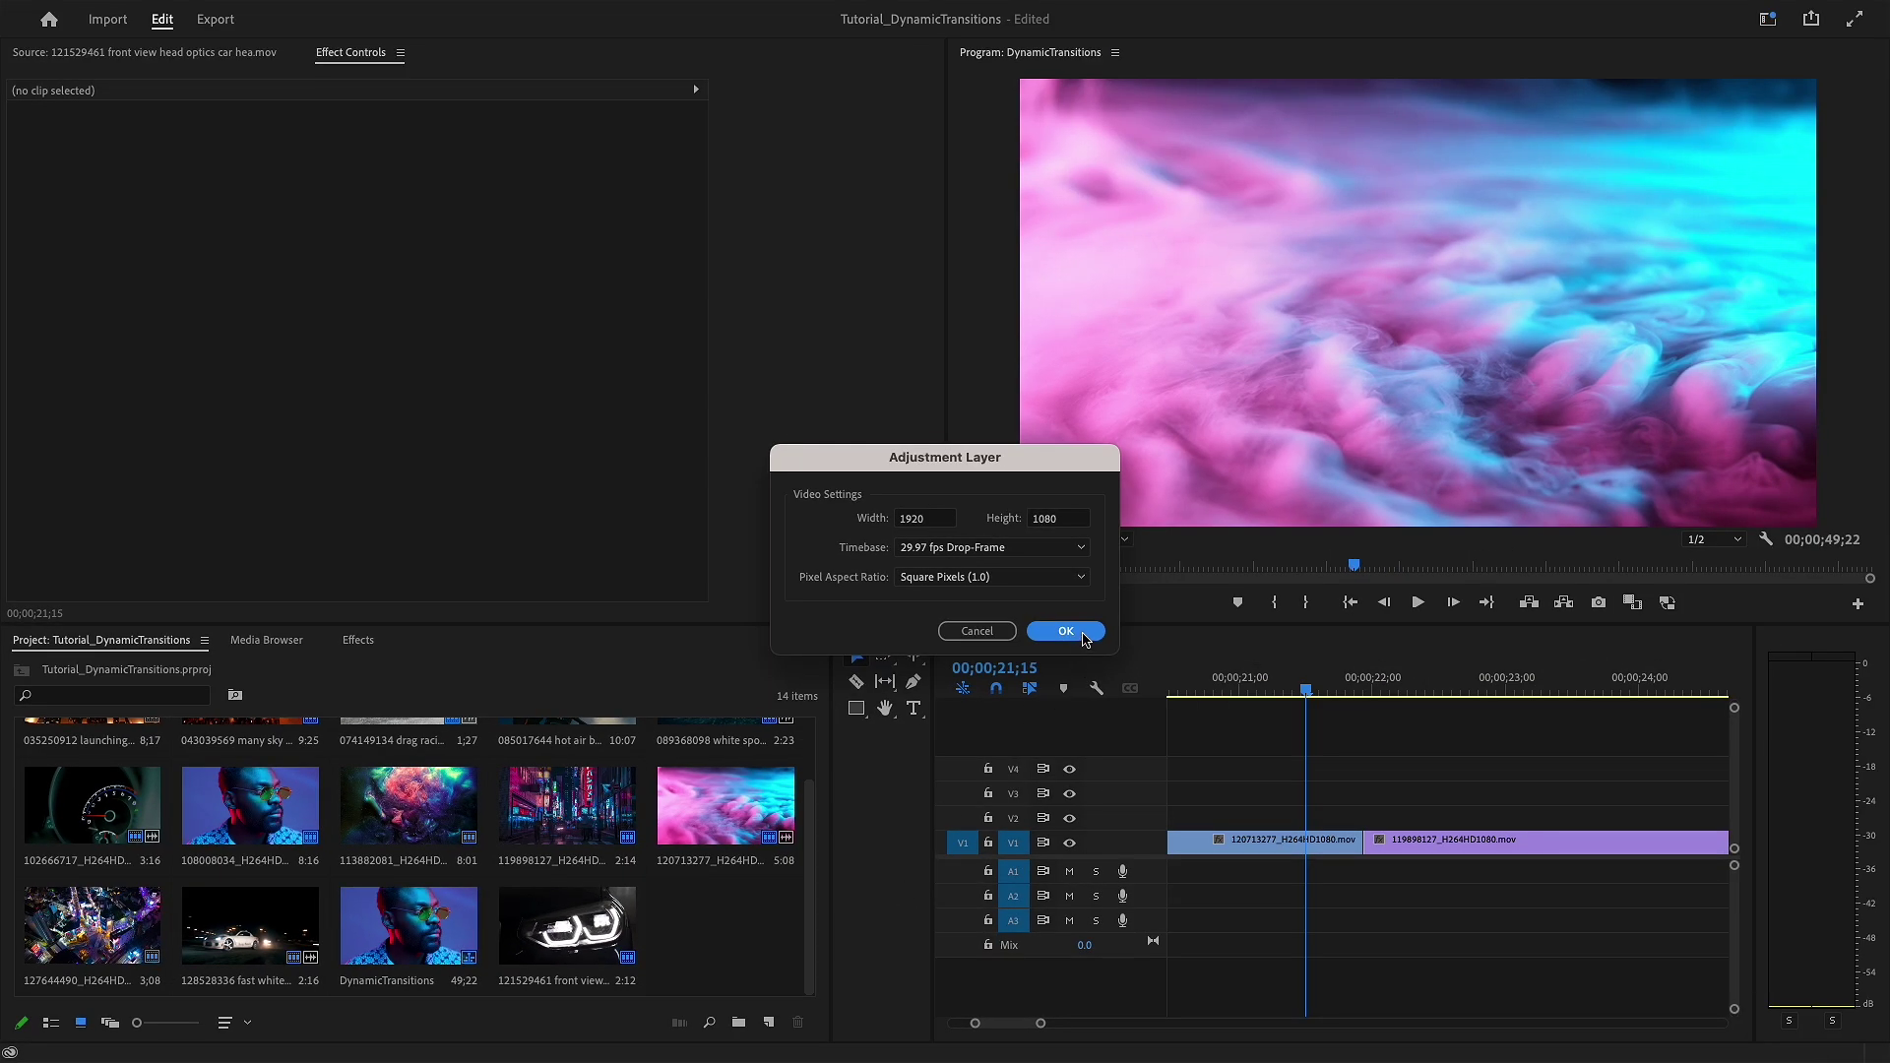
pyautogui.click(1066, 631)
pyautogui.doubleClick(741, 914)
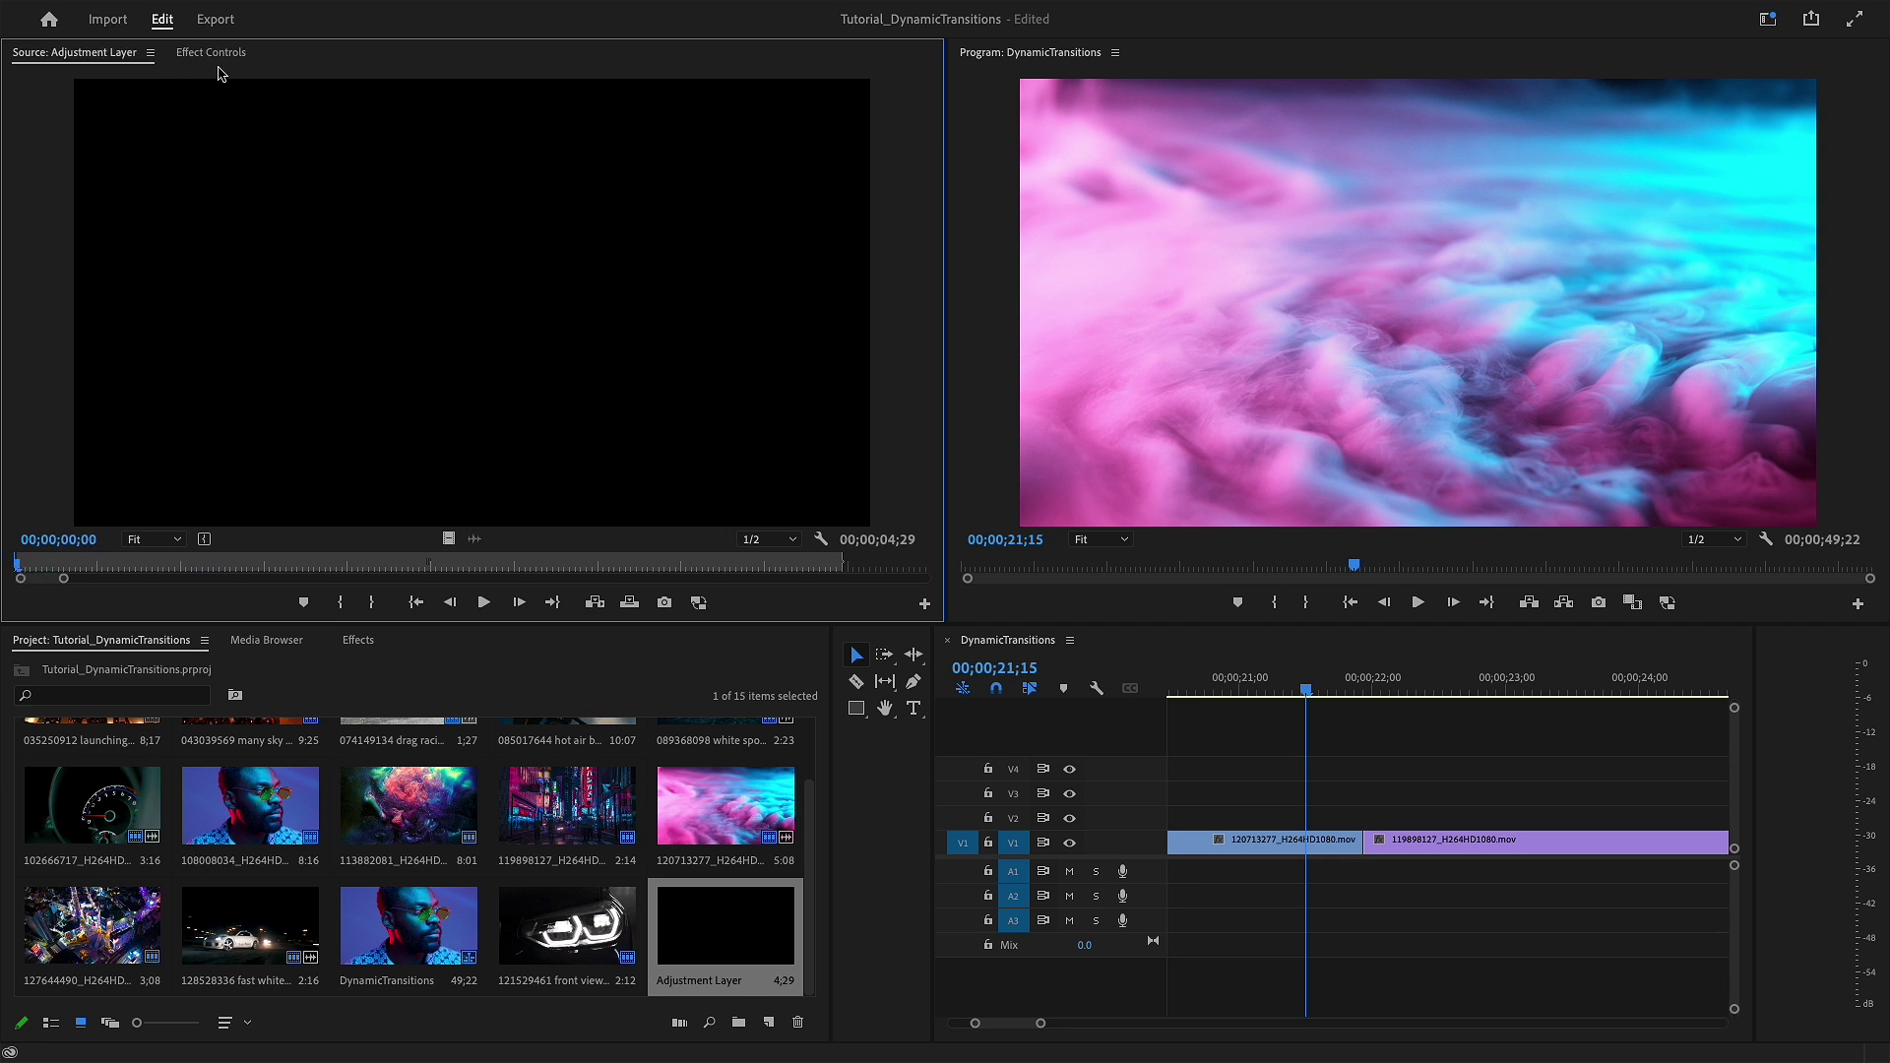
pyautogui.click(211, 53)
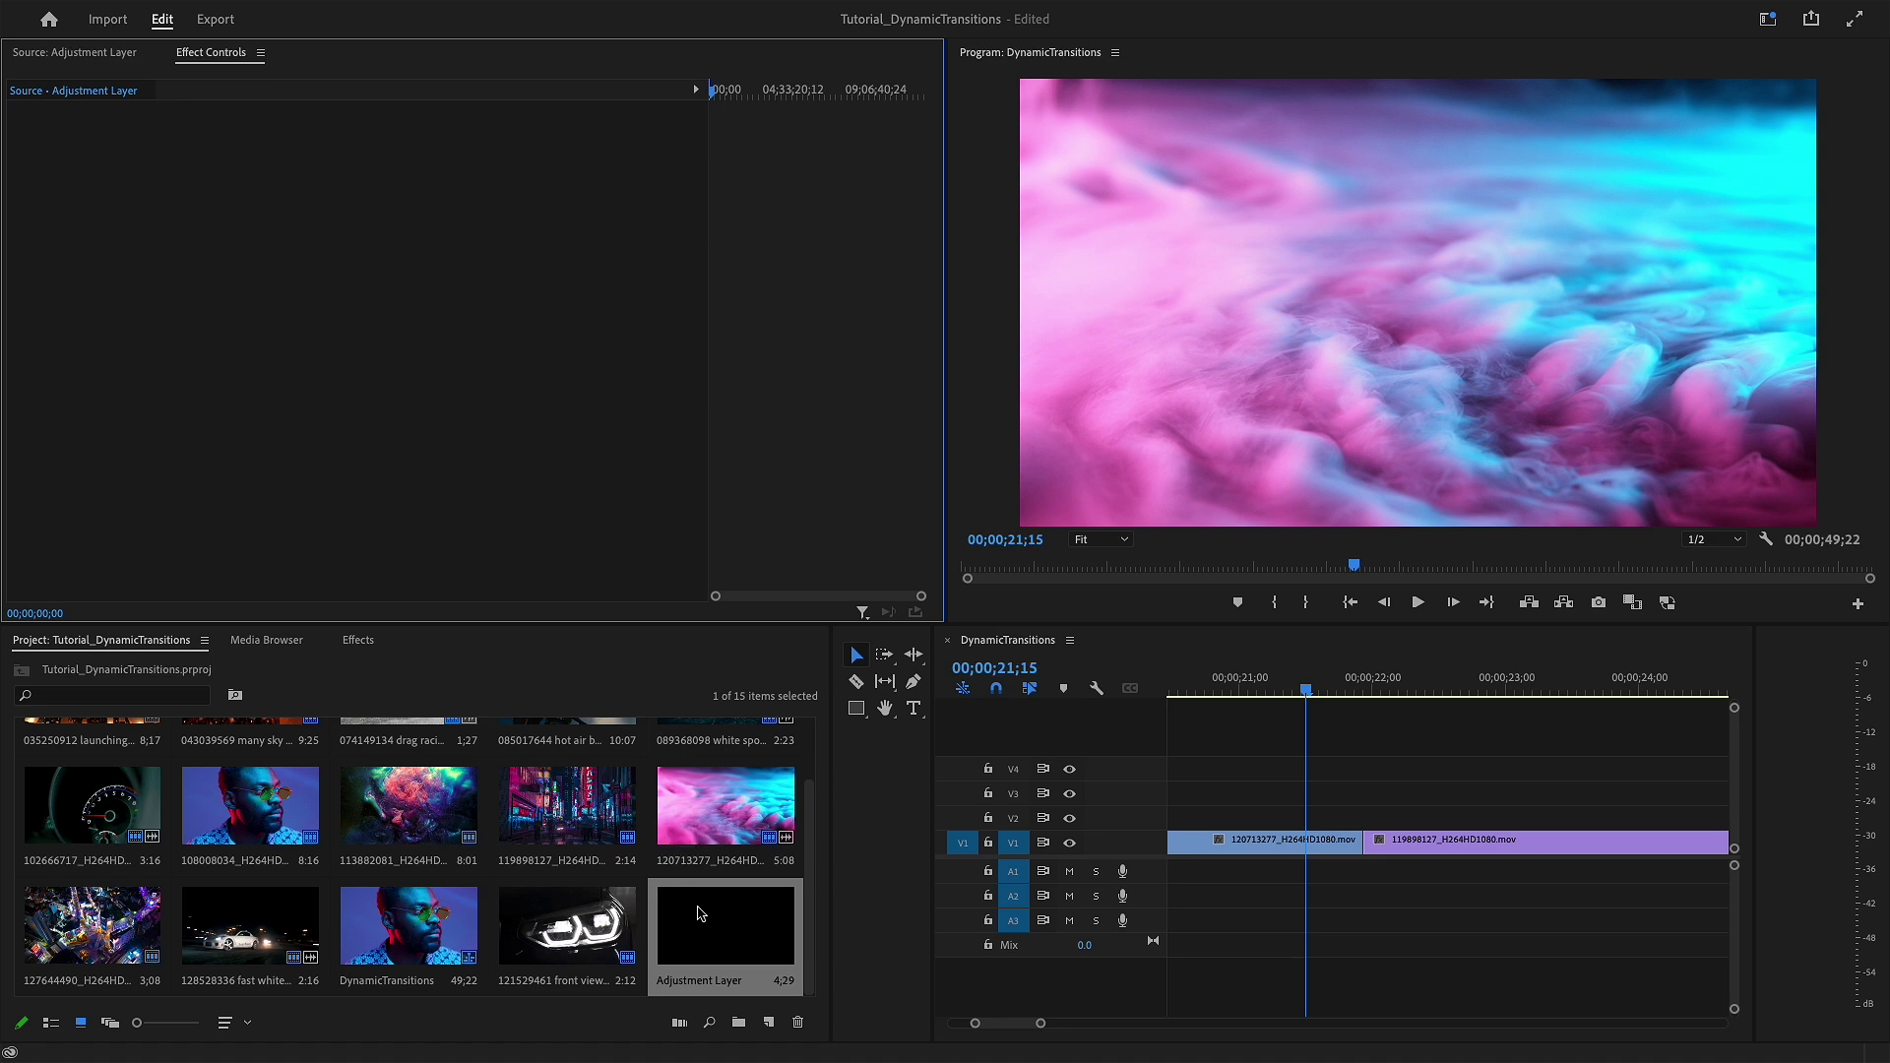
# Step: Place the adjustment layer on V2 over the cut and trim it to a short piece
pyautogui.moveTo(695, 948); pyautogui.dragTo(1346, 816)
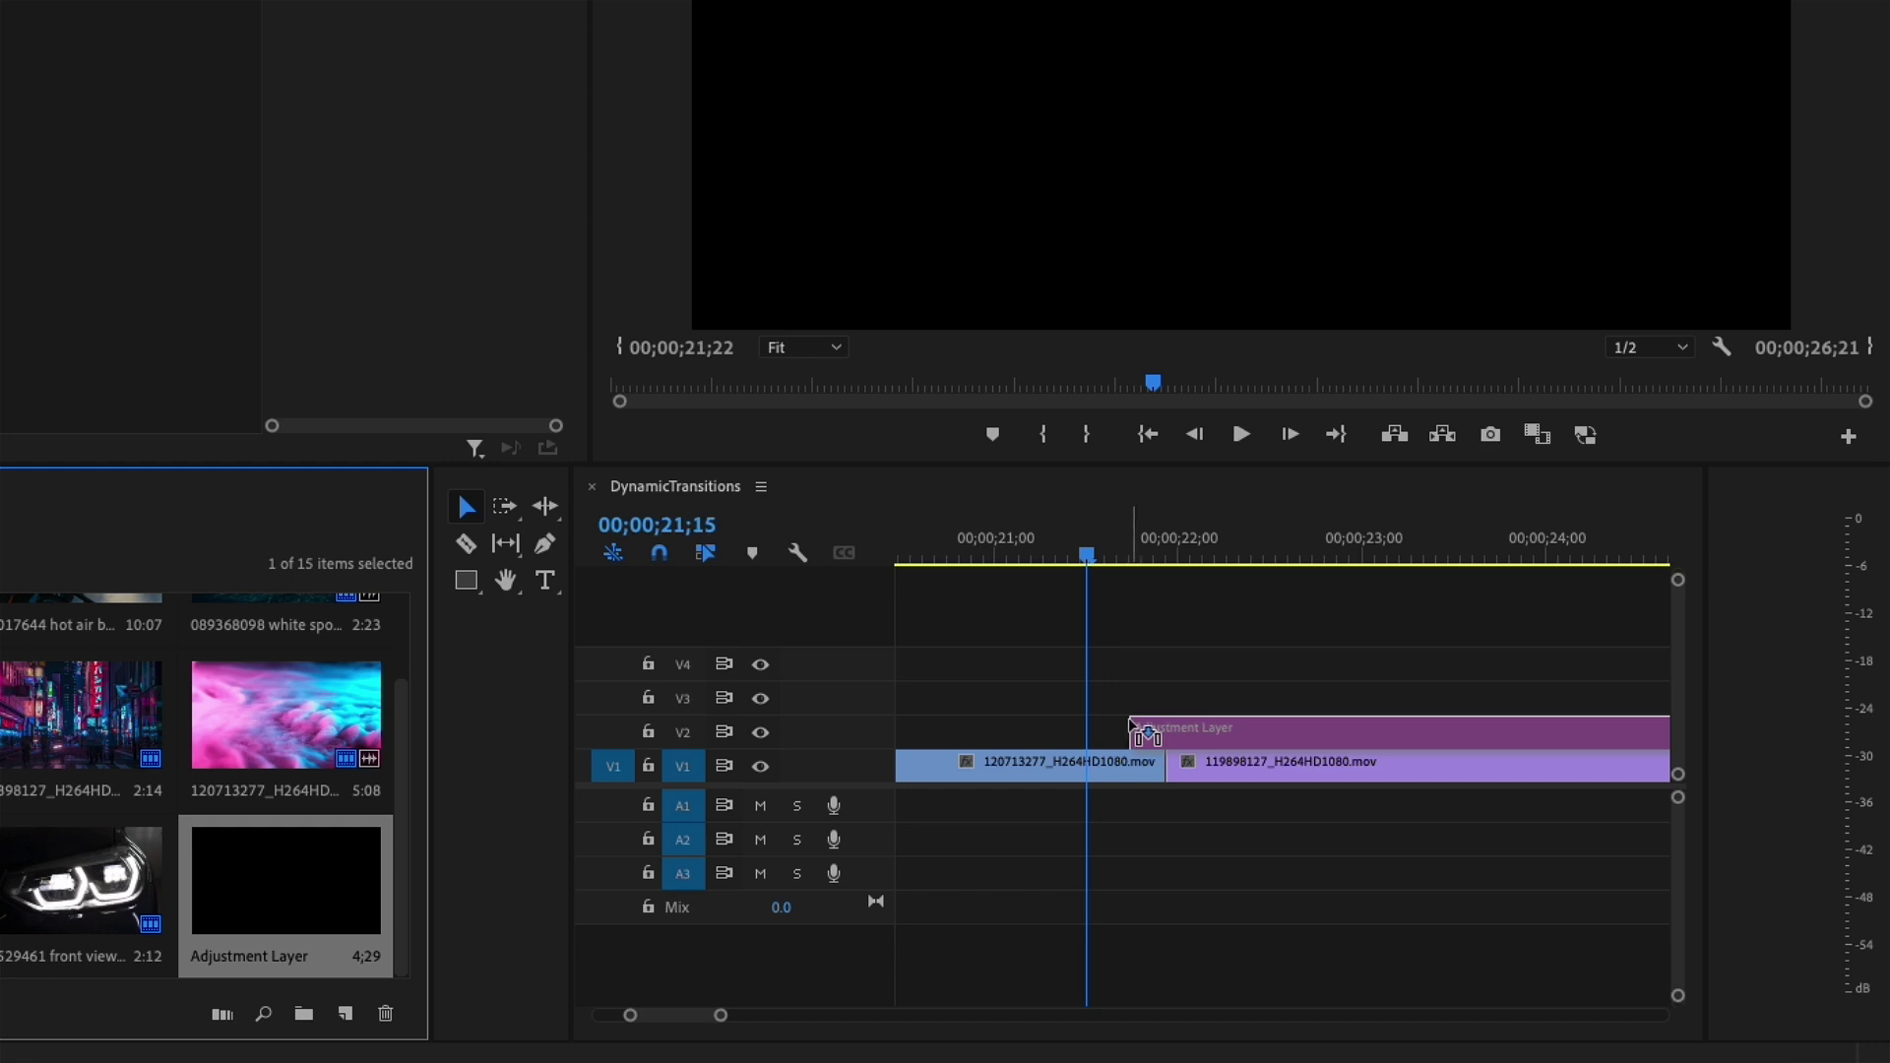
pyautogui.moveTo(1129, 720); pyautogui.dragTo(1104, 723)
pyautogui.press('c')
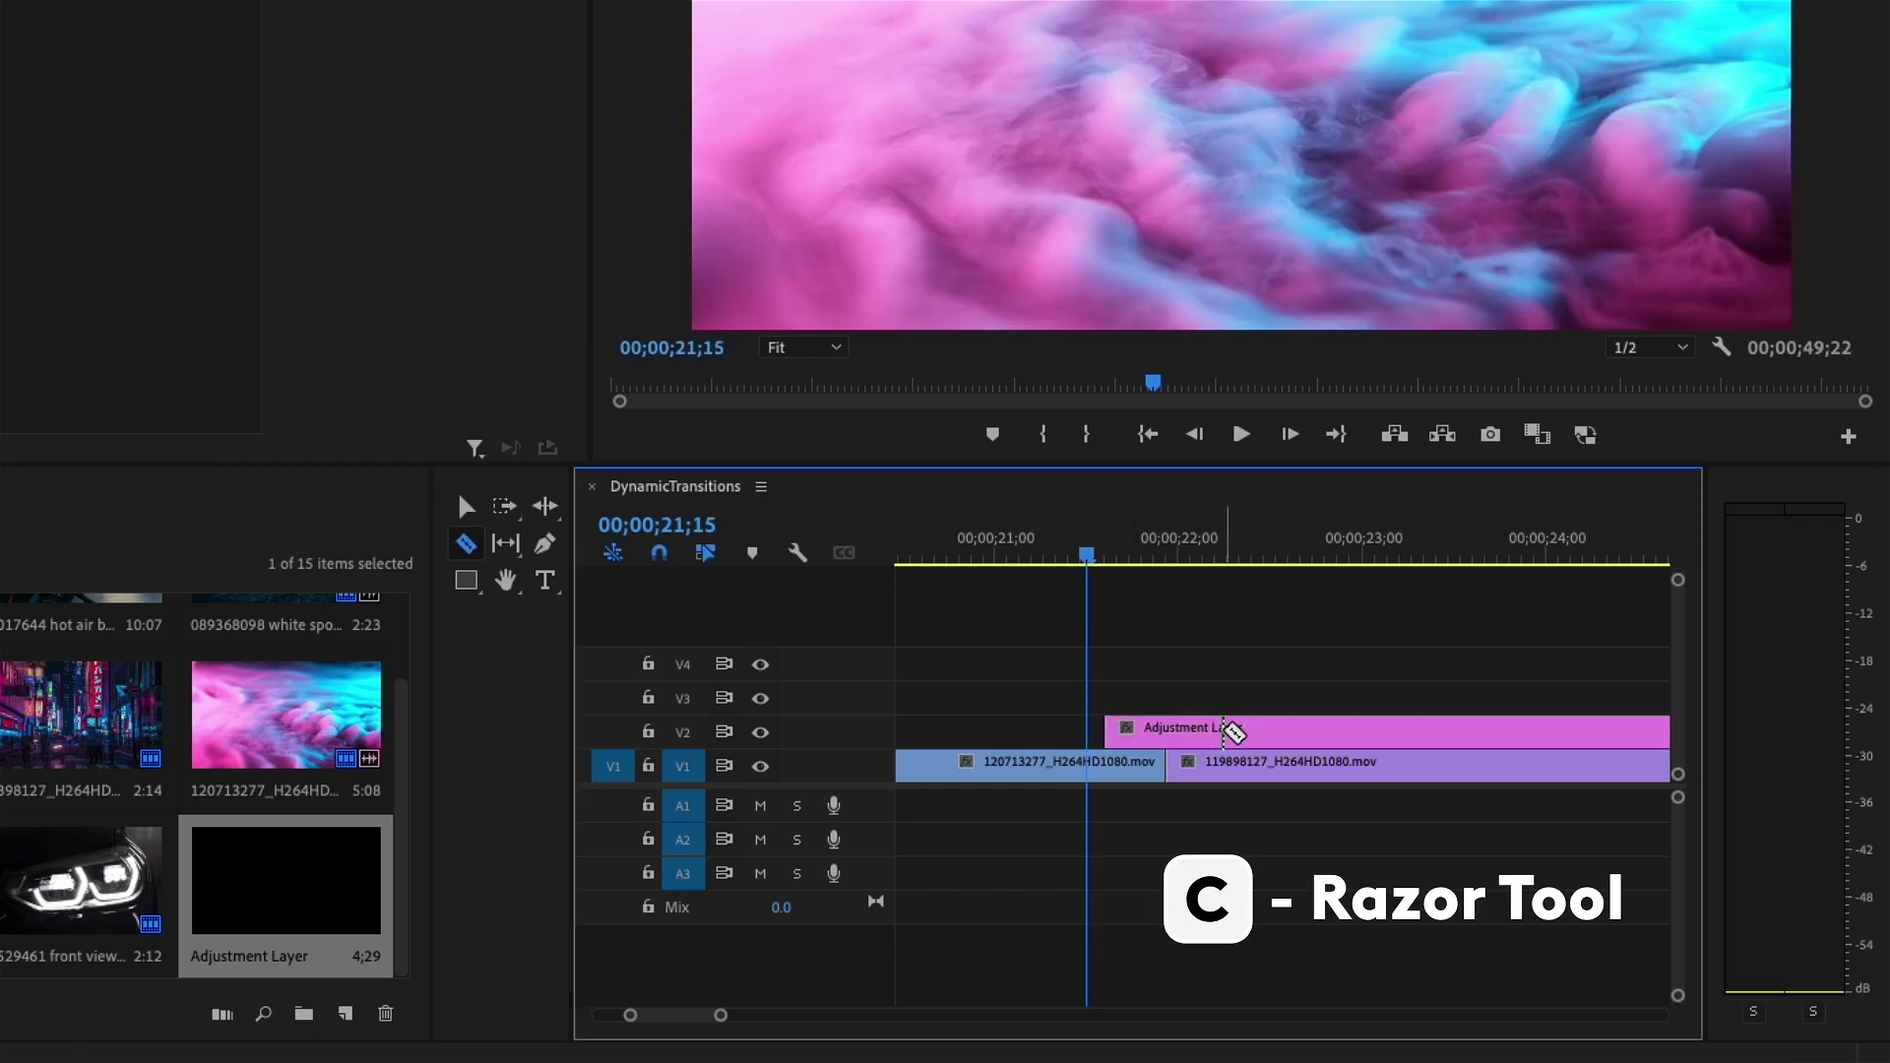
pyautogui.click(1223, 730)
pyautogui.press('v')
pyautogui.click(1265, 737)
pyautogui.press('Delete')
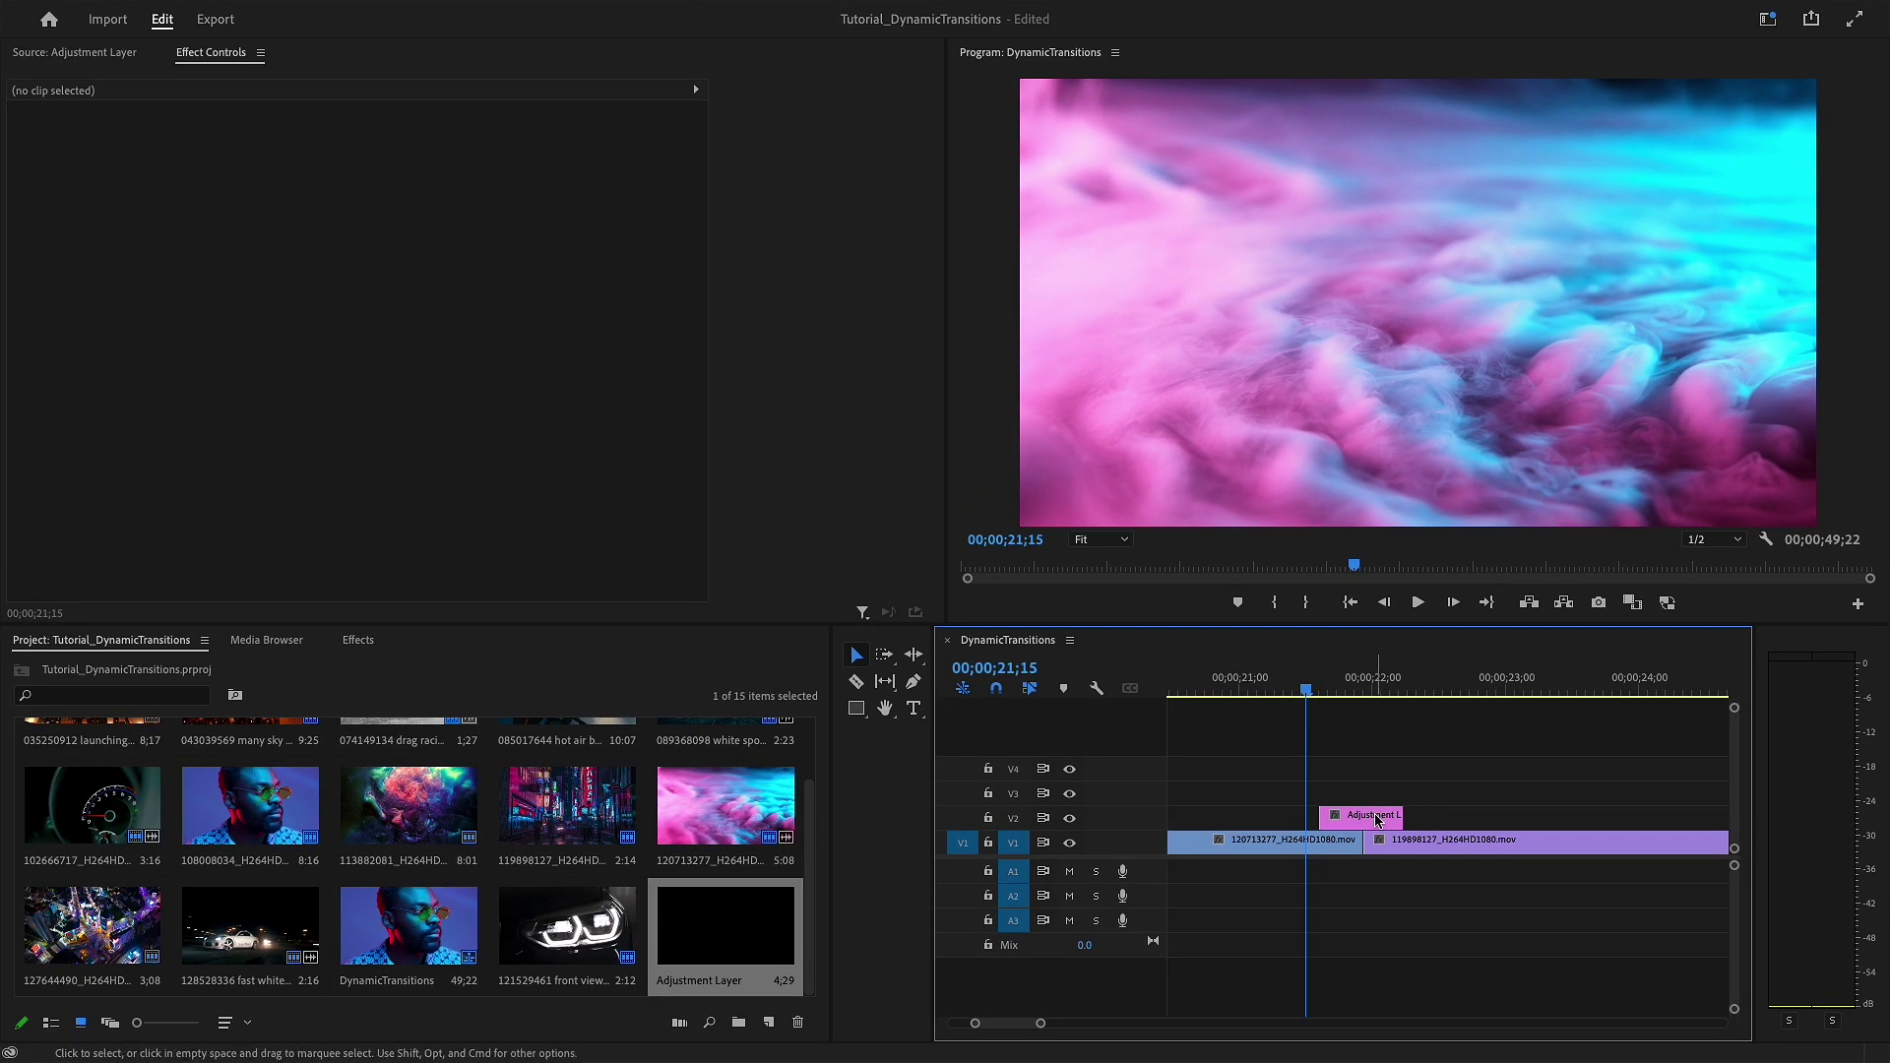
# Step: Apply the Transform effect, found by searching 'Transf', to the adjustment layer
pyautogui.click(1378, 821)
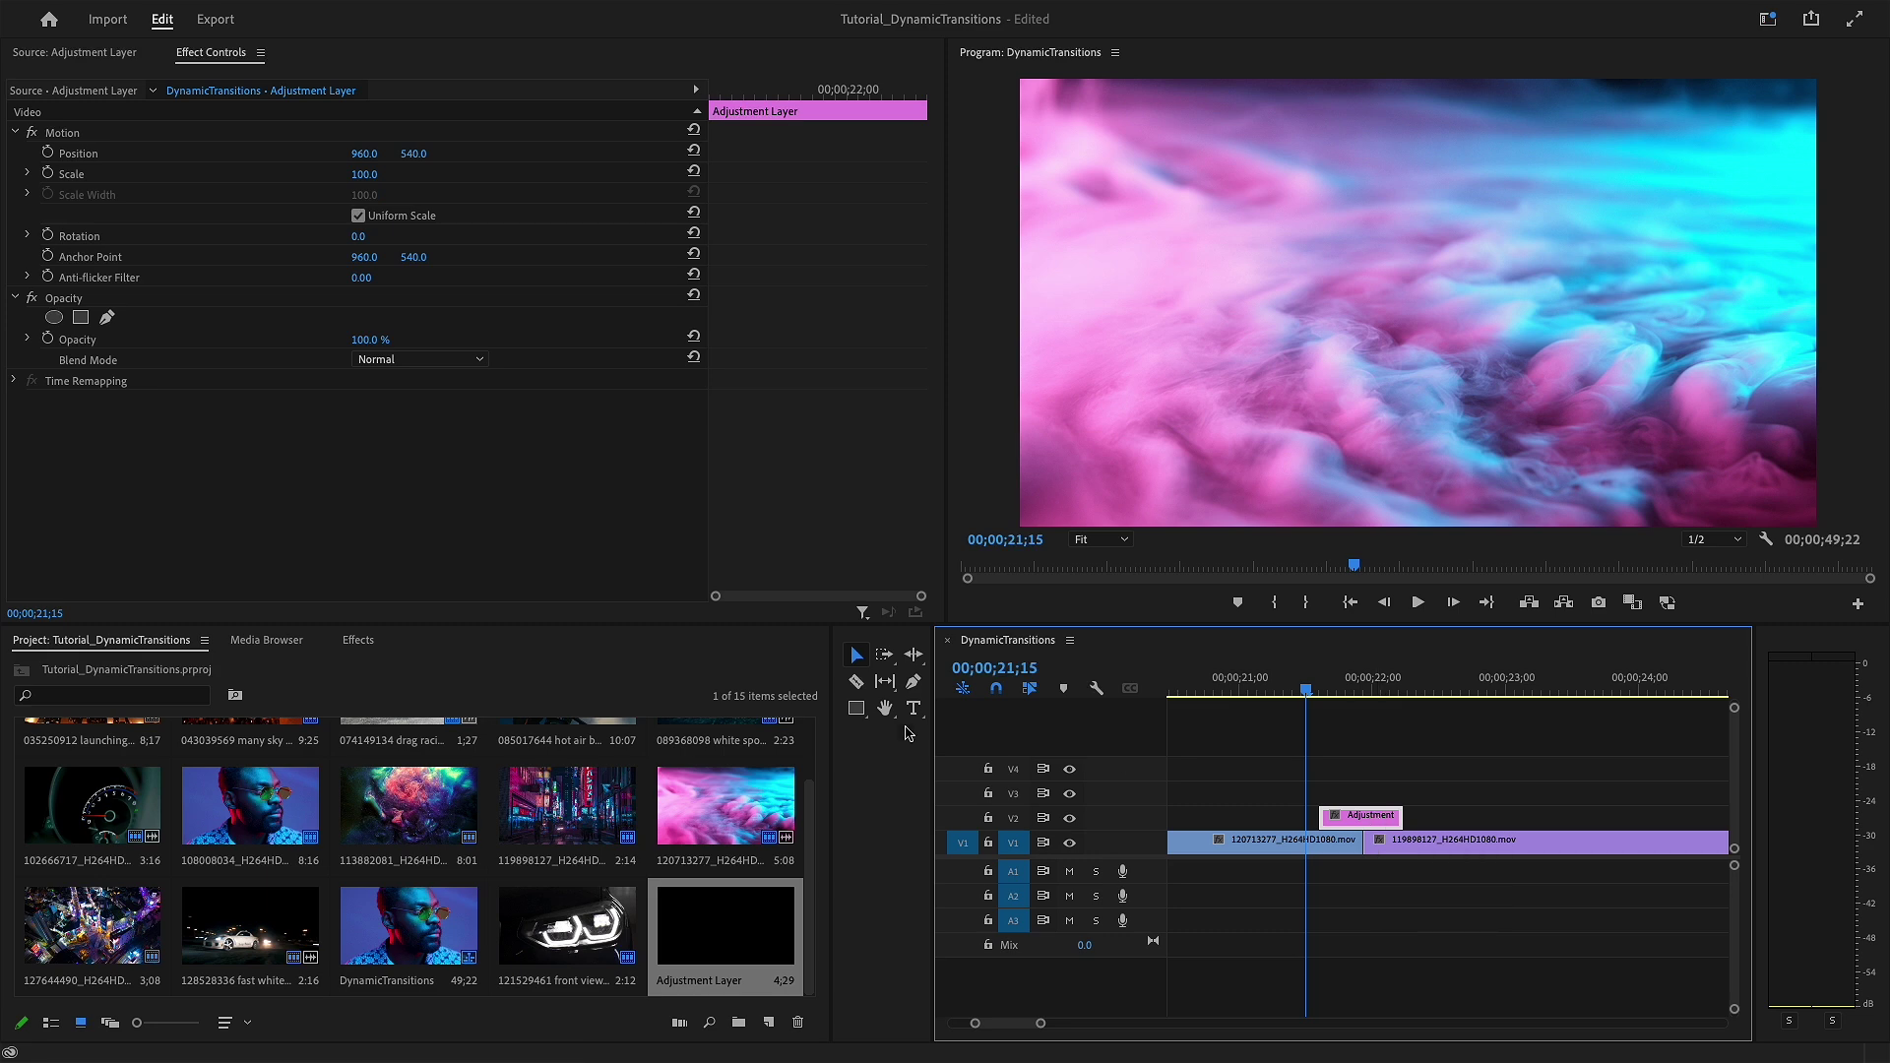
pyautogui.click(357, 640)
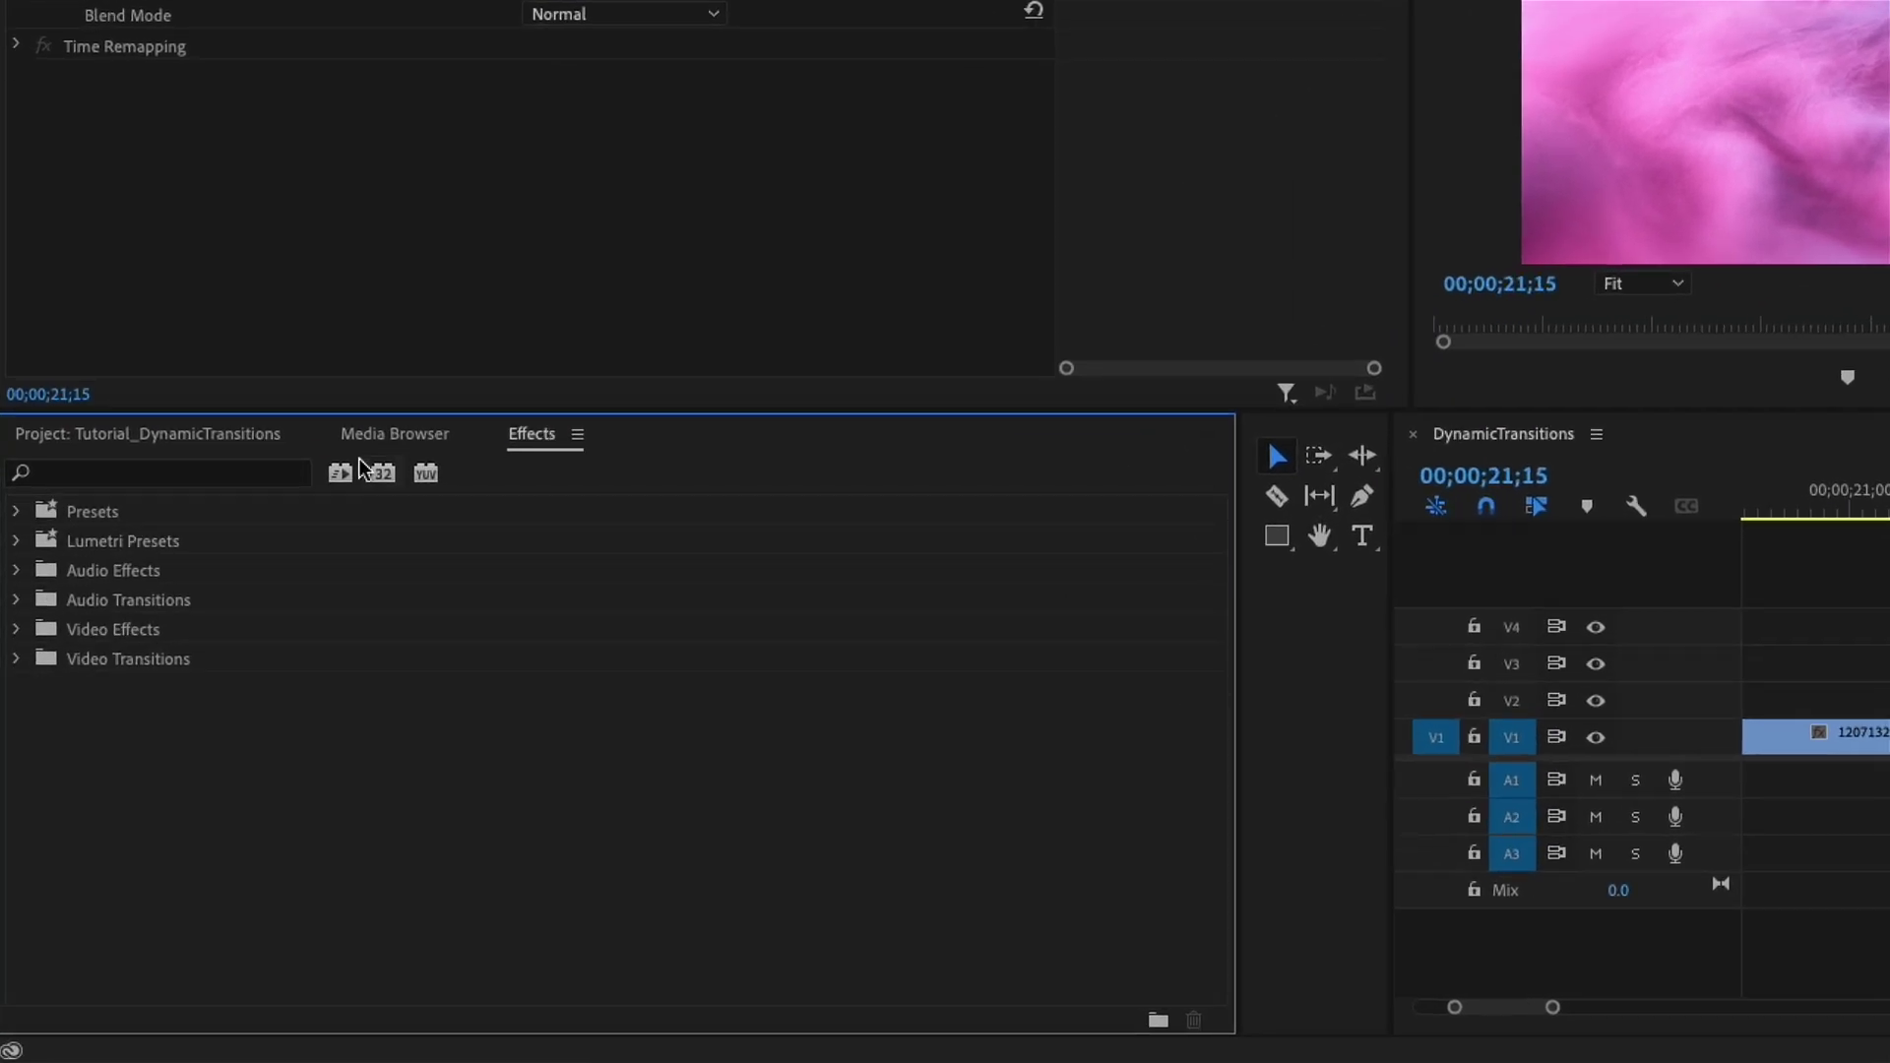
pyautogui.click(271, 477)
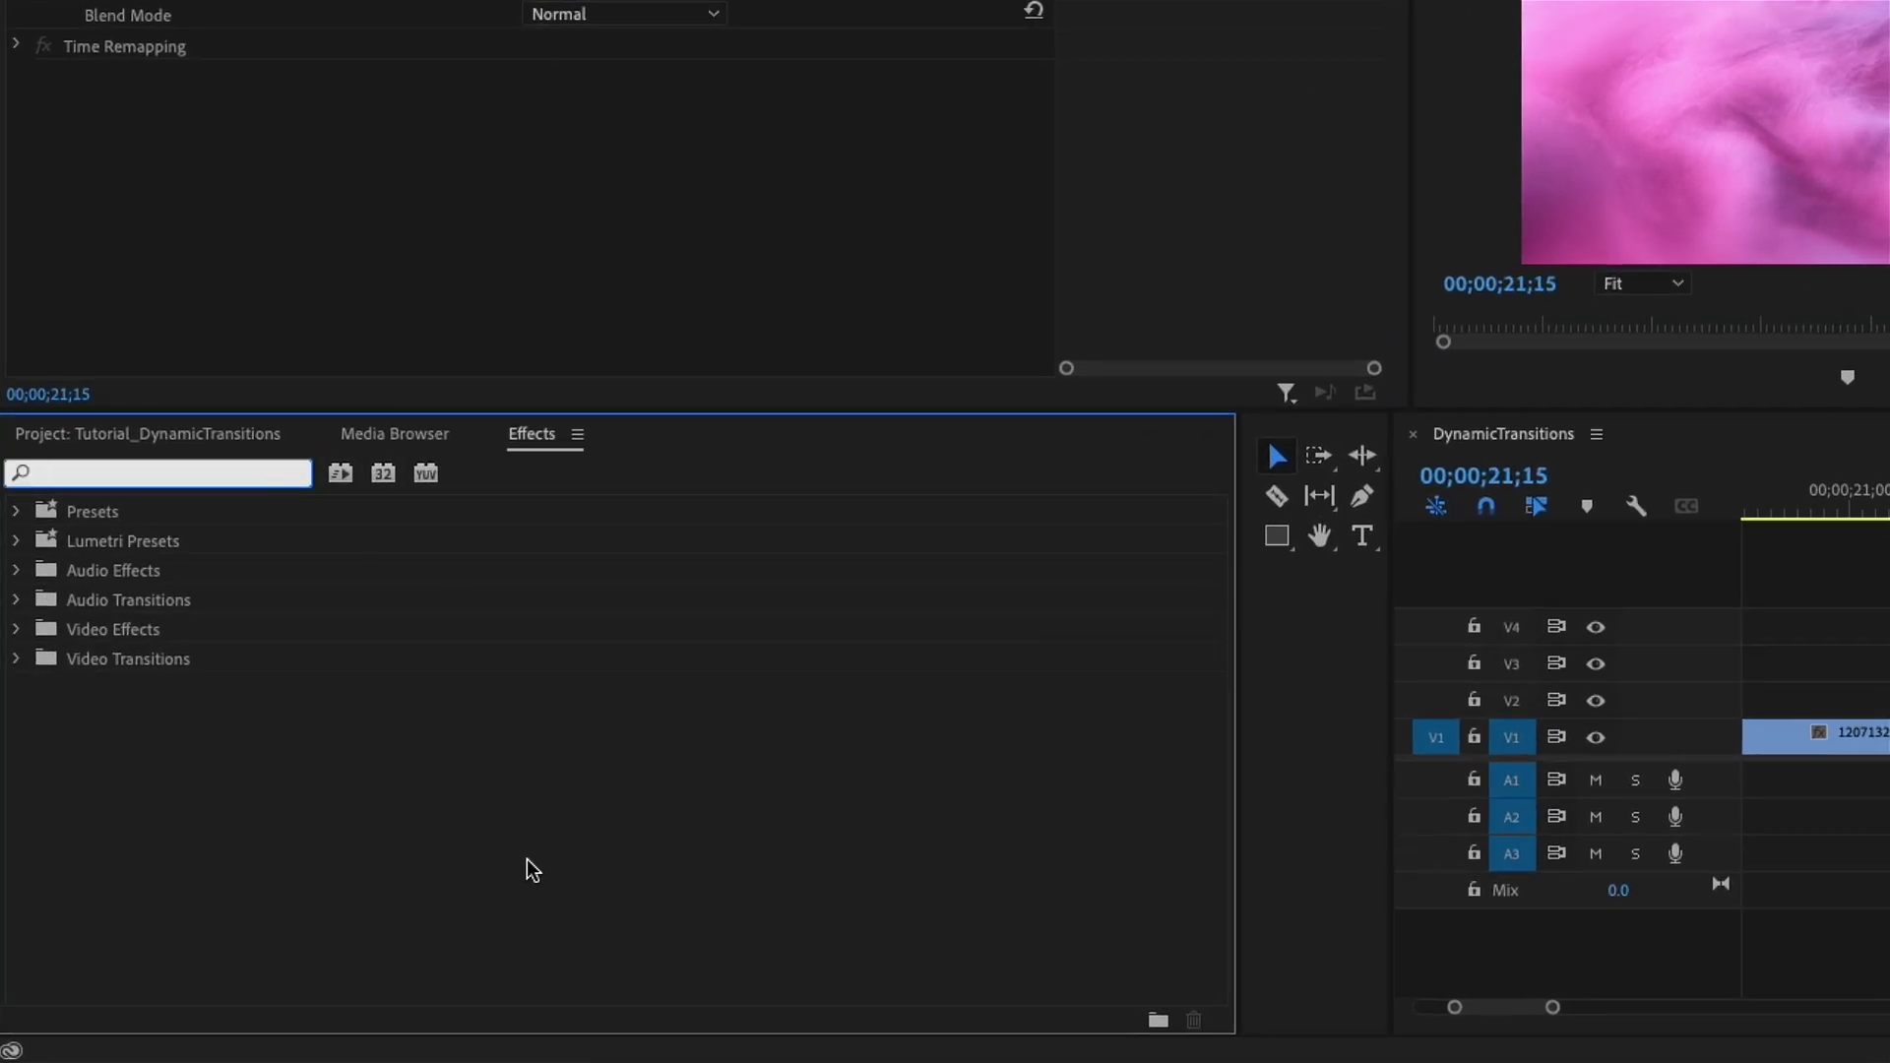
pyautogui.write('Tra')
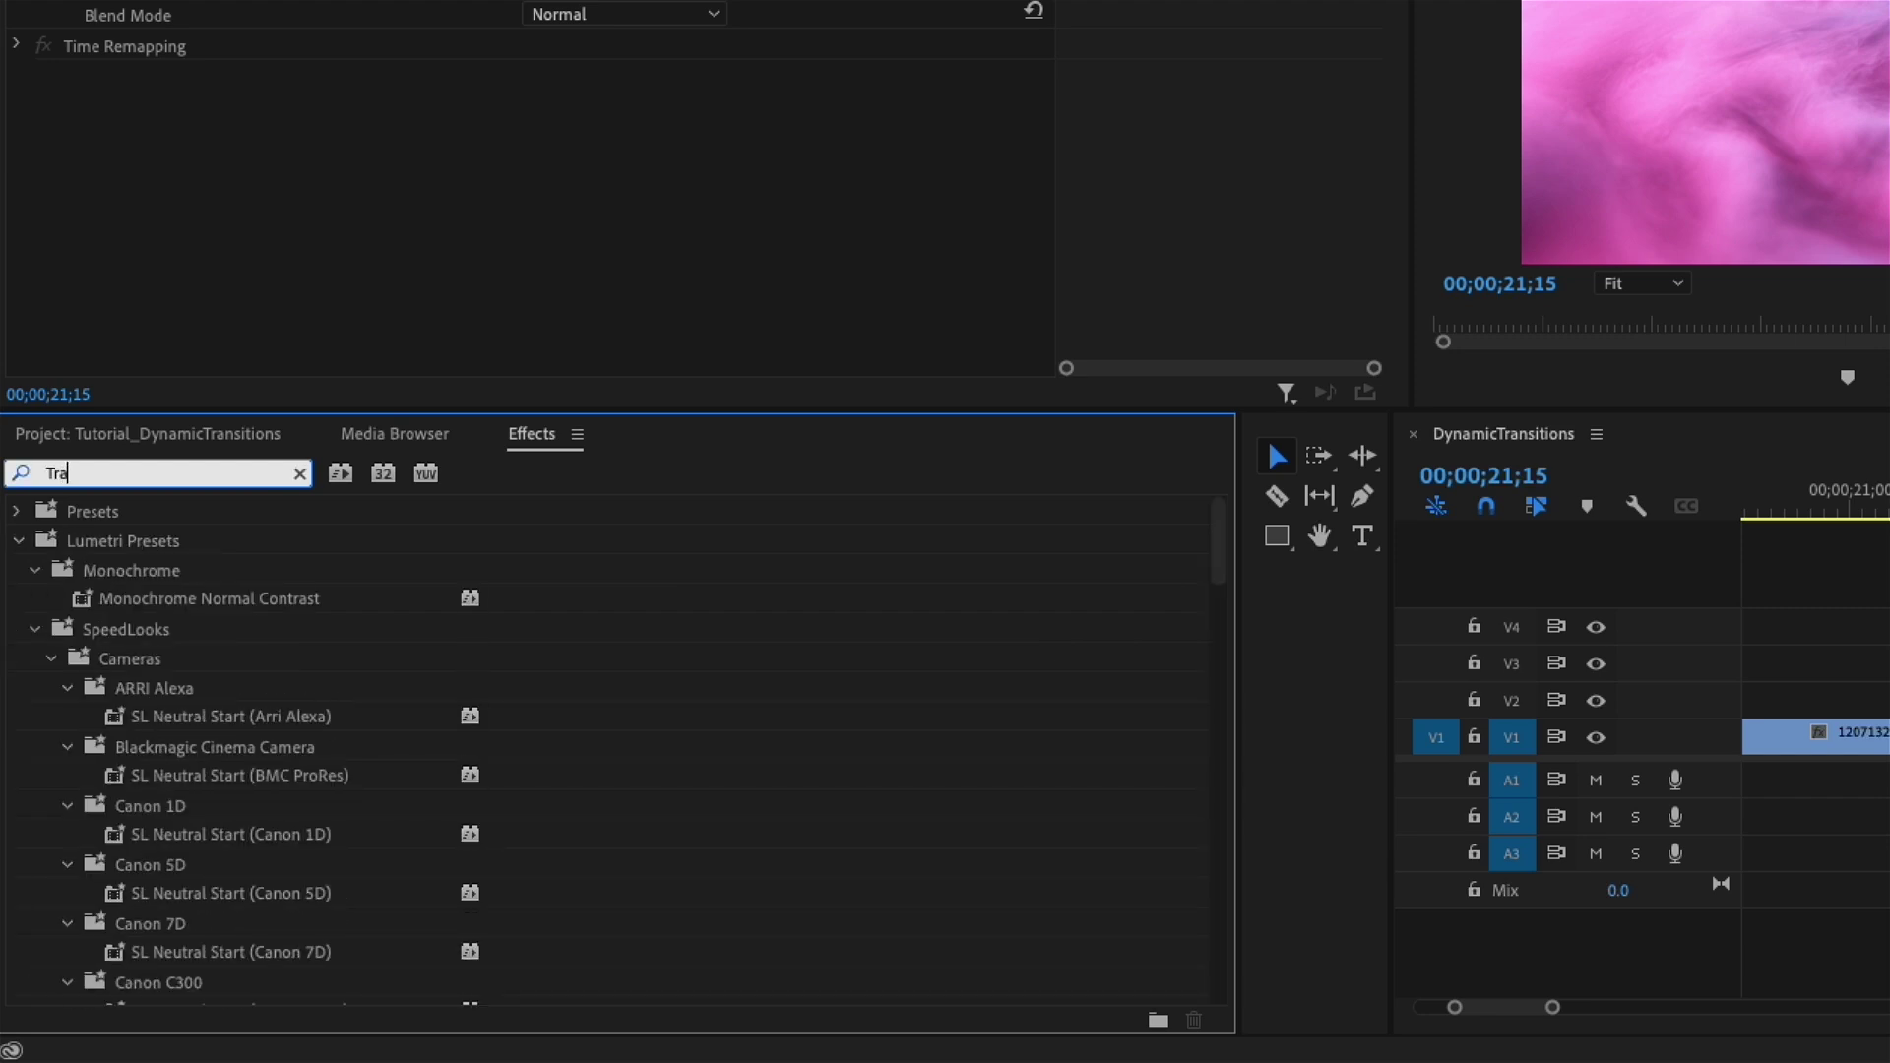
pyautogui.write('nsform')
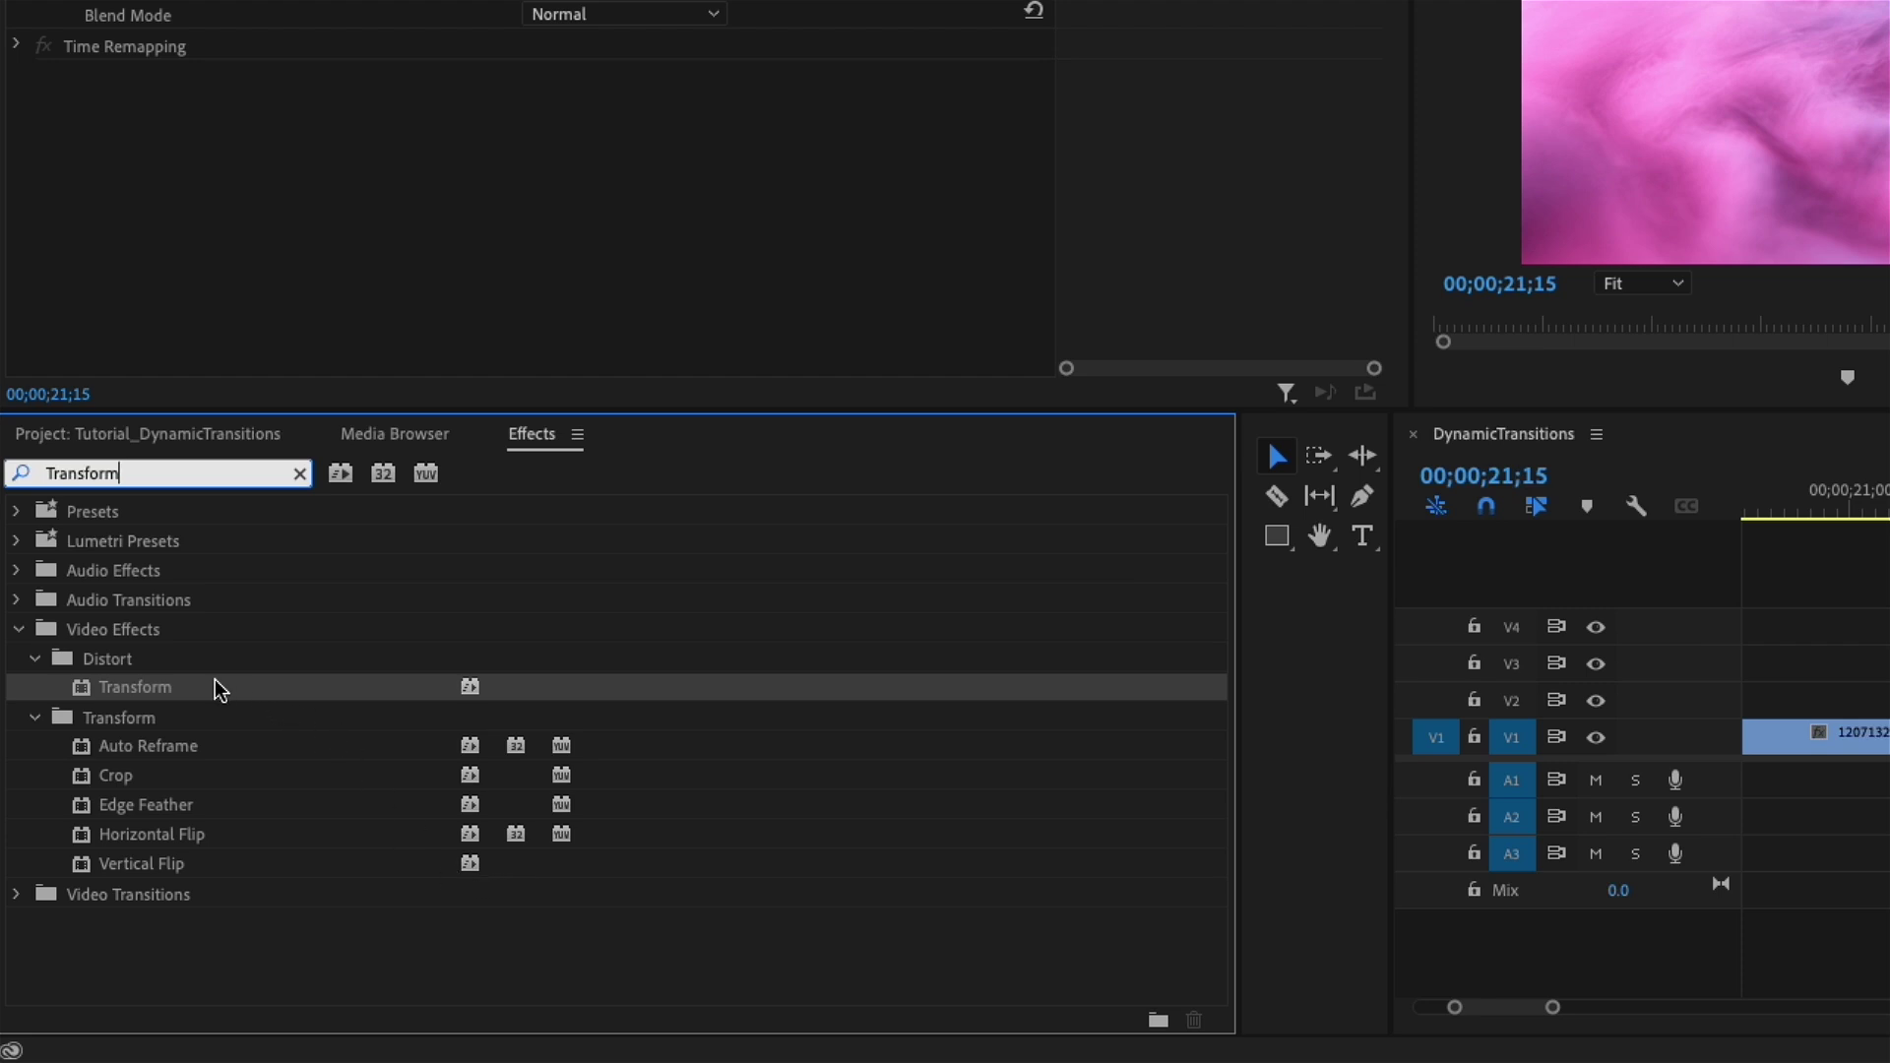
pyautogui.moveTo(219, 690); pyautogui.dragTo(511, 291)
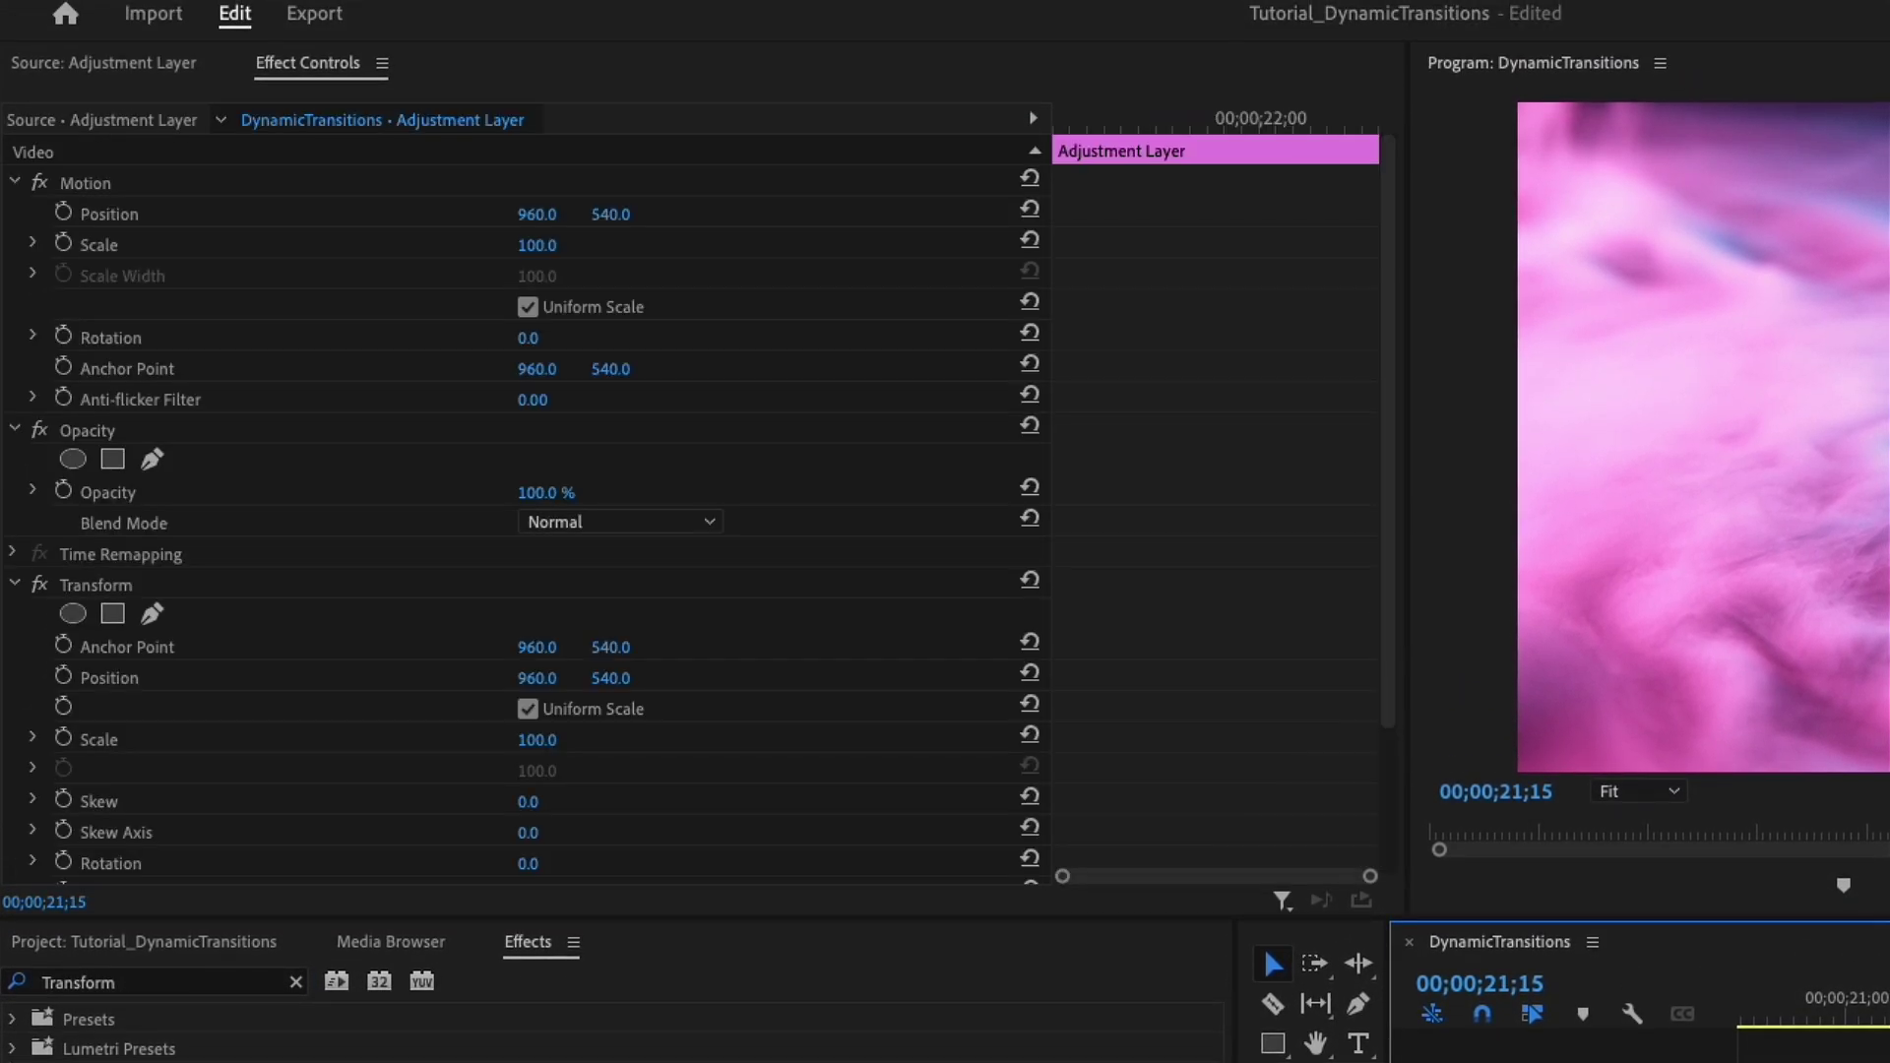
# Step: Set the Transform Shutter Angle to 350 and preview the motion blur
pyautogui.scroll(-3, 1217, 677)
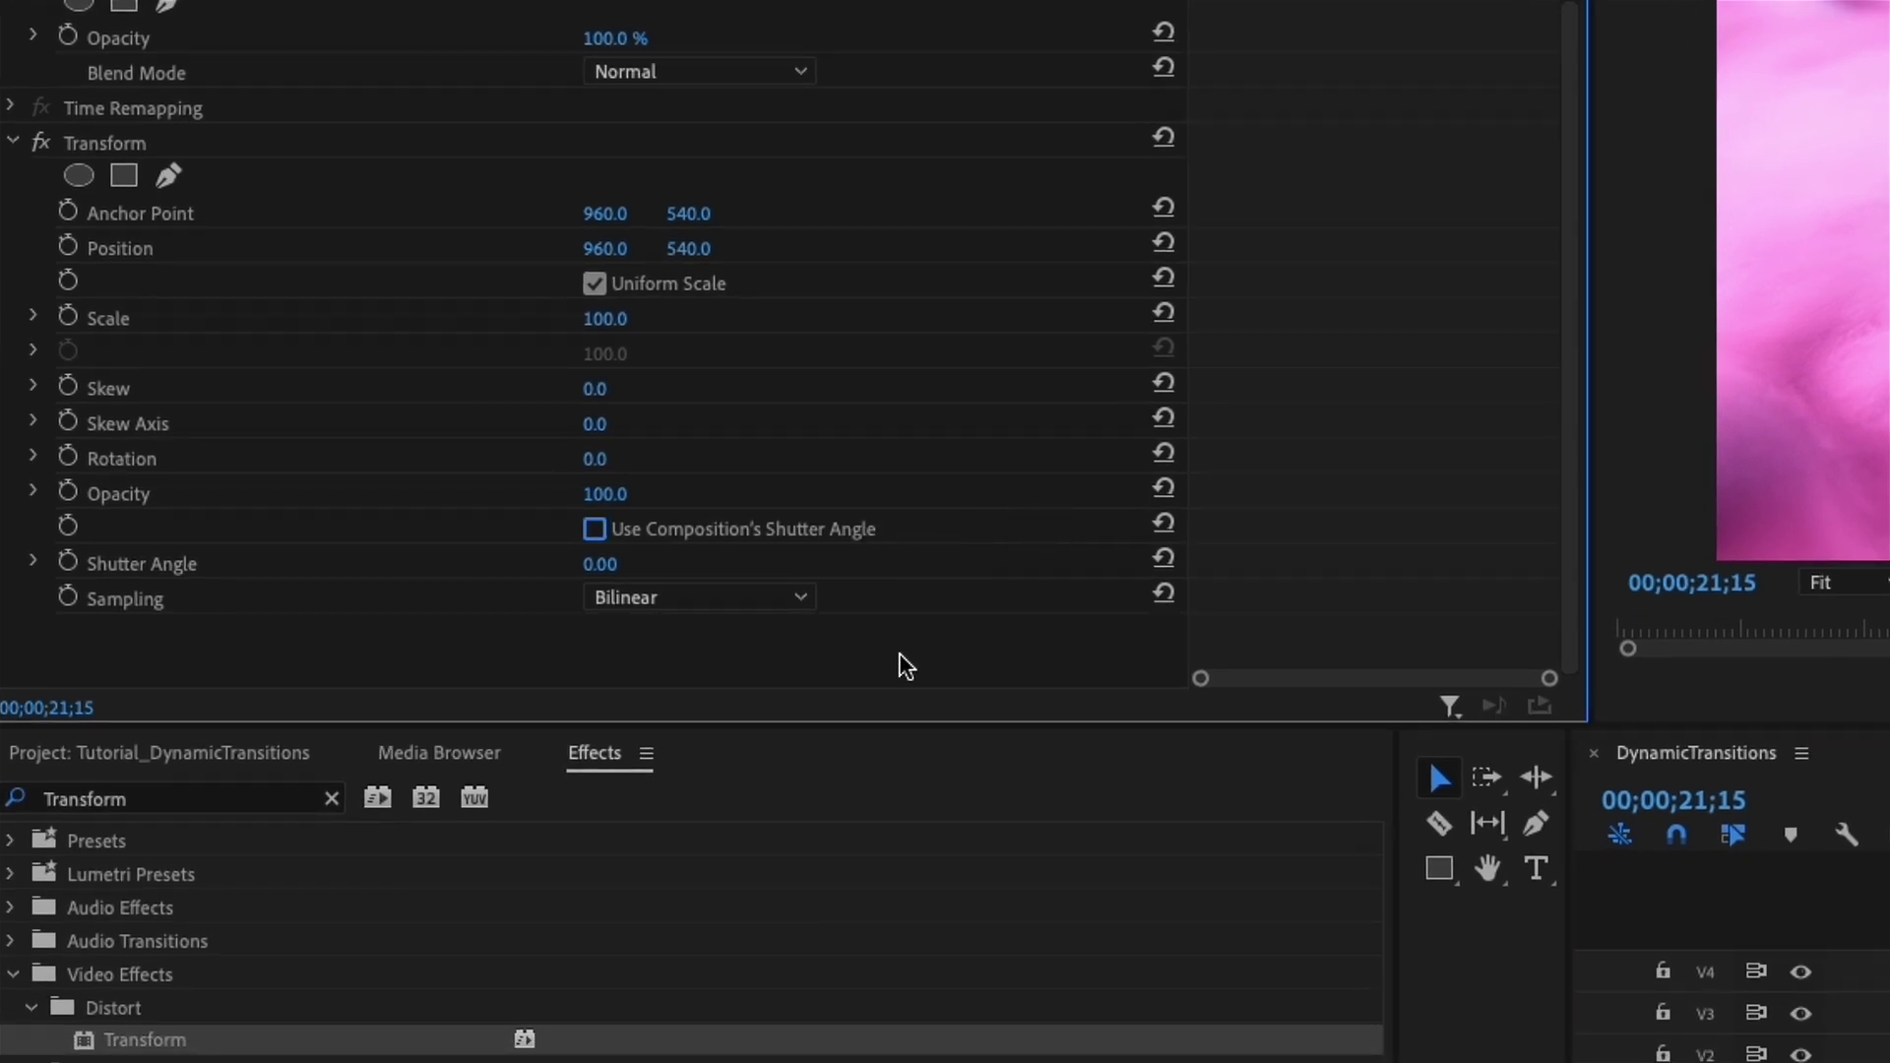
pyautogui.click(589, 567)
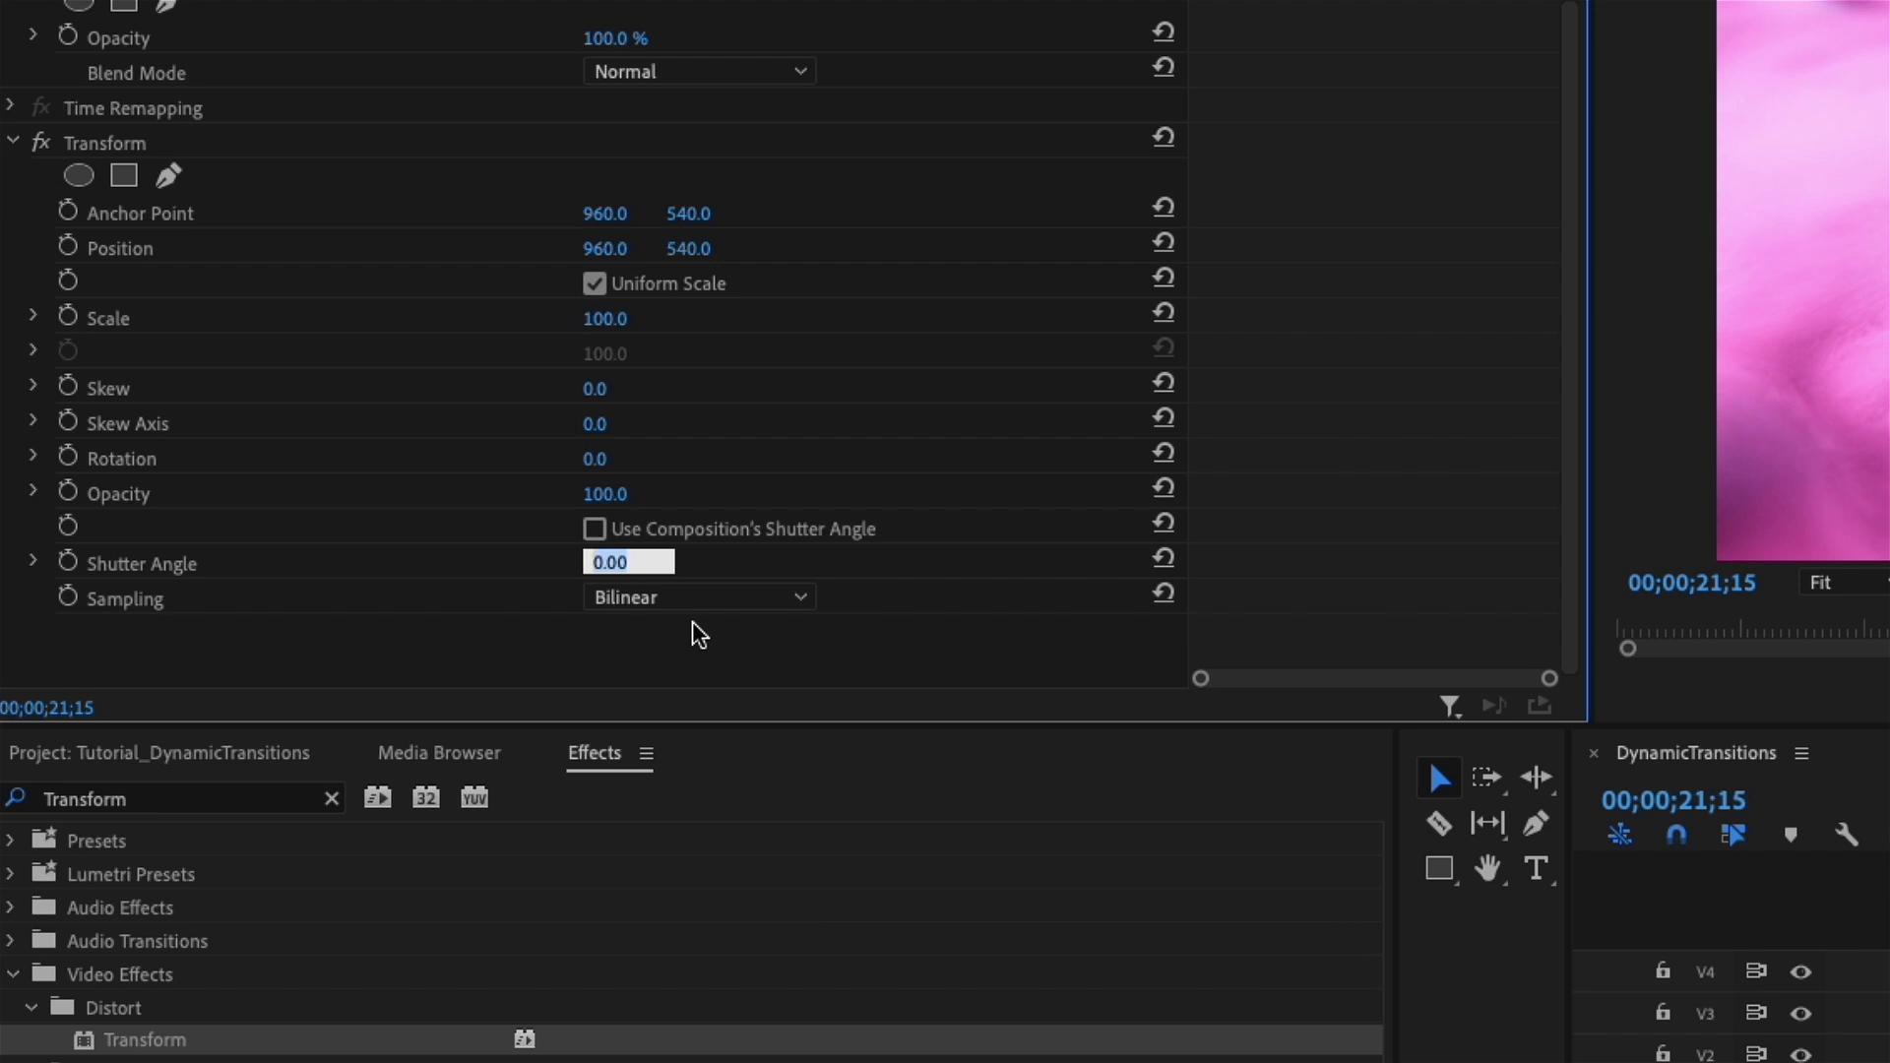
pyautogui.press('Return')
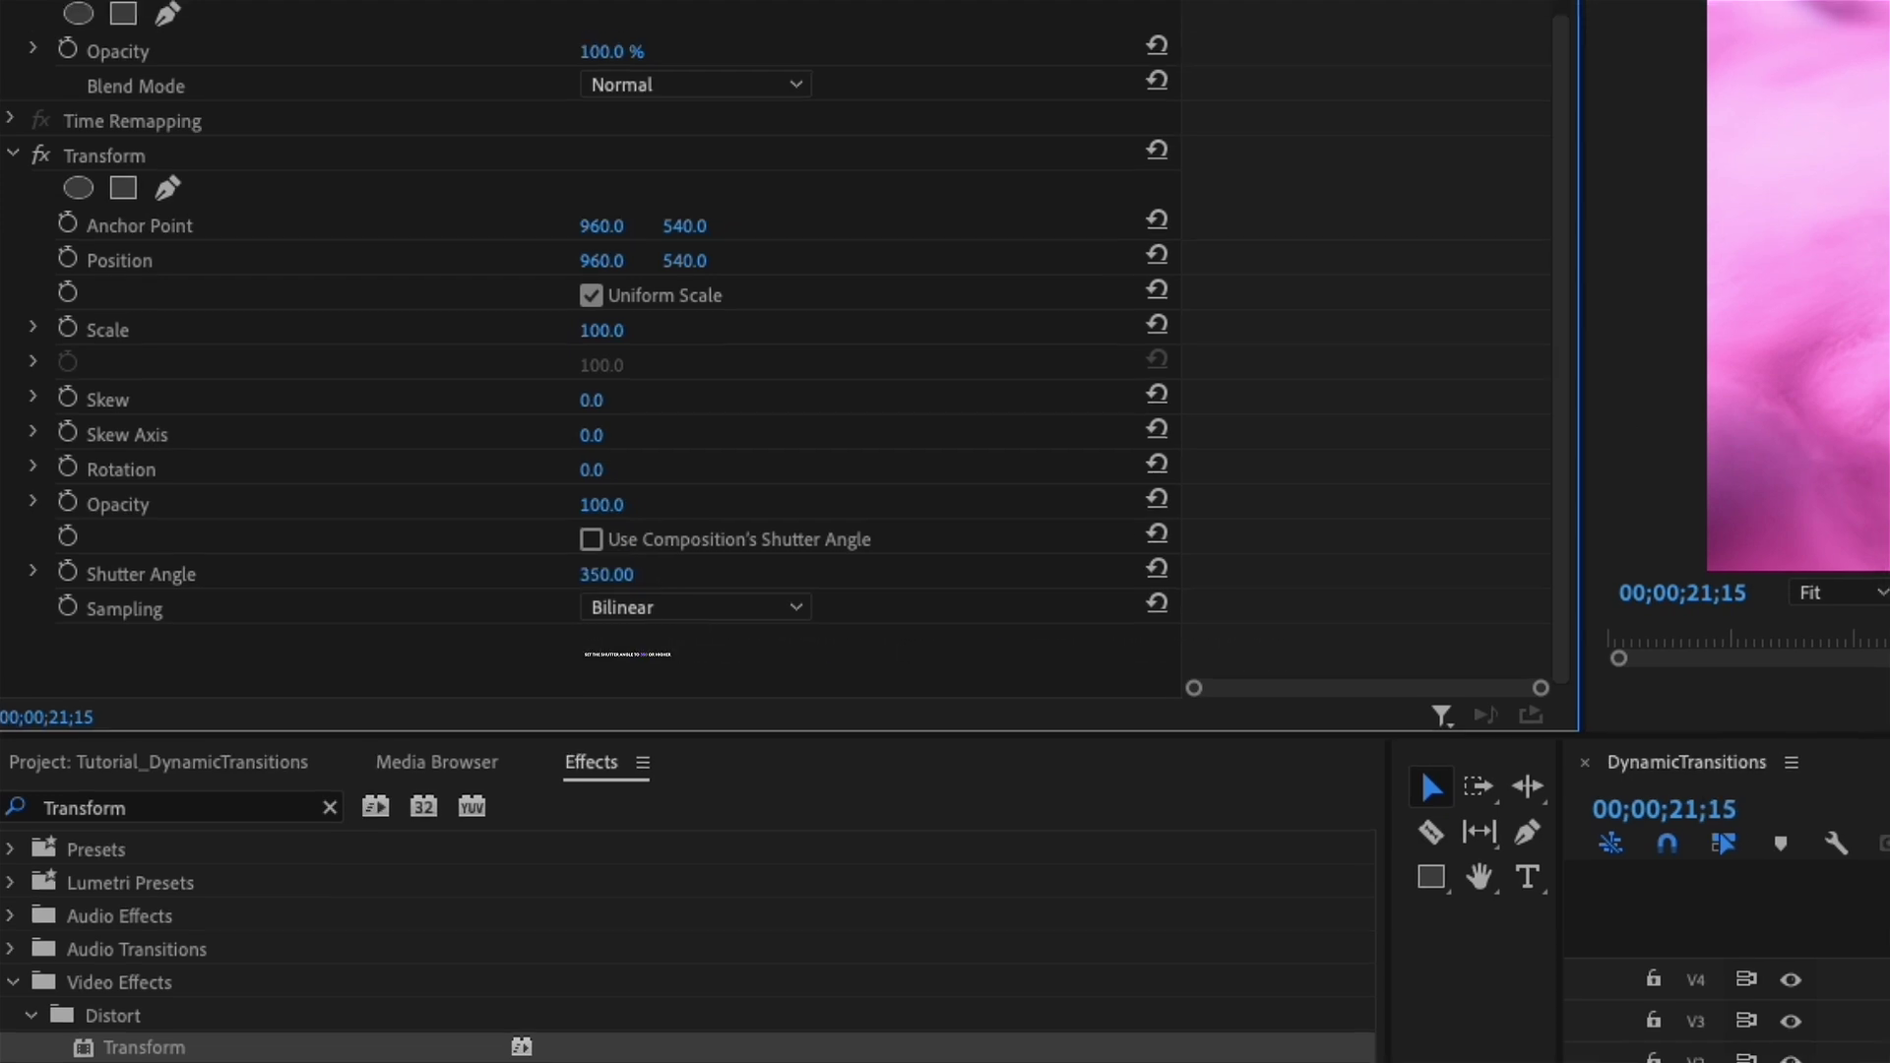
pyautogui.press('space')
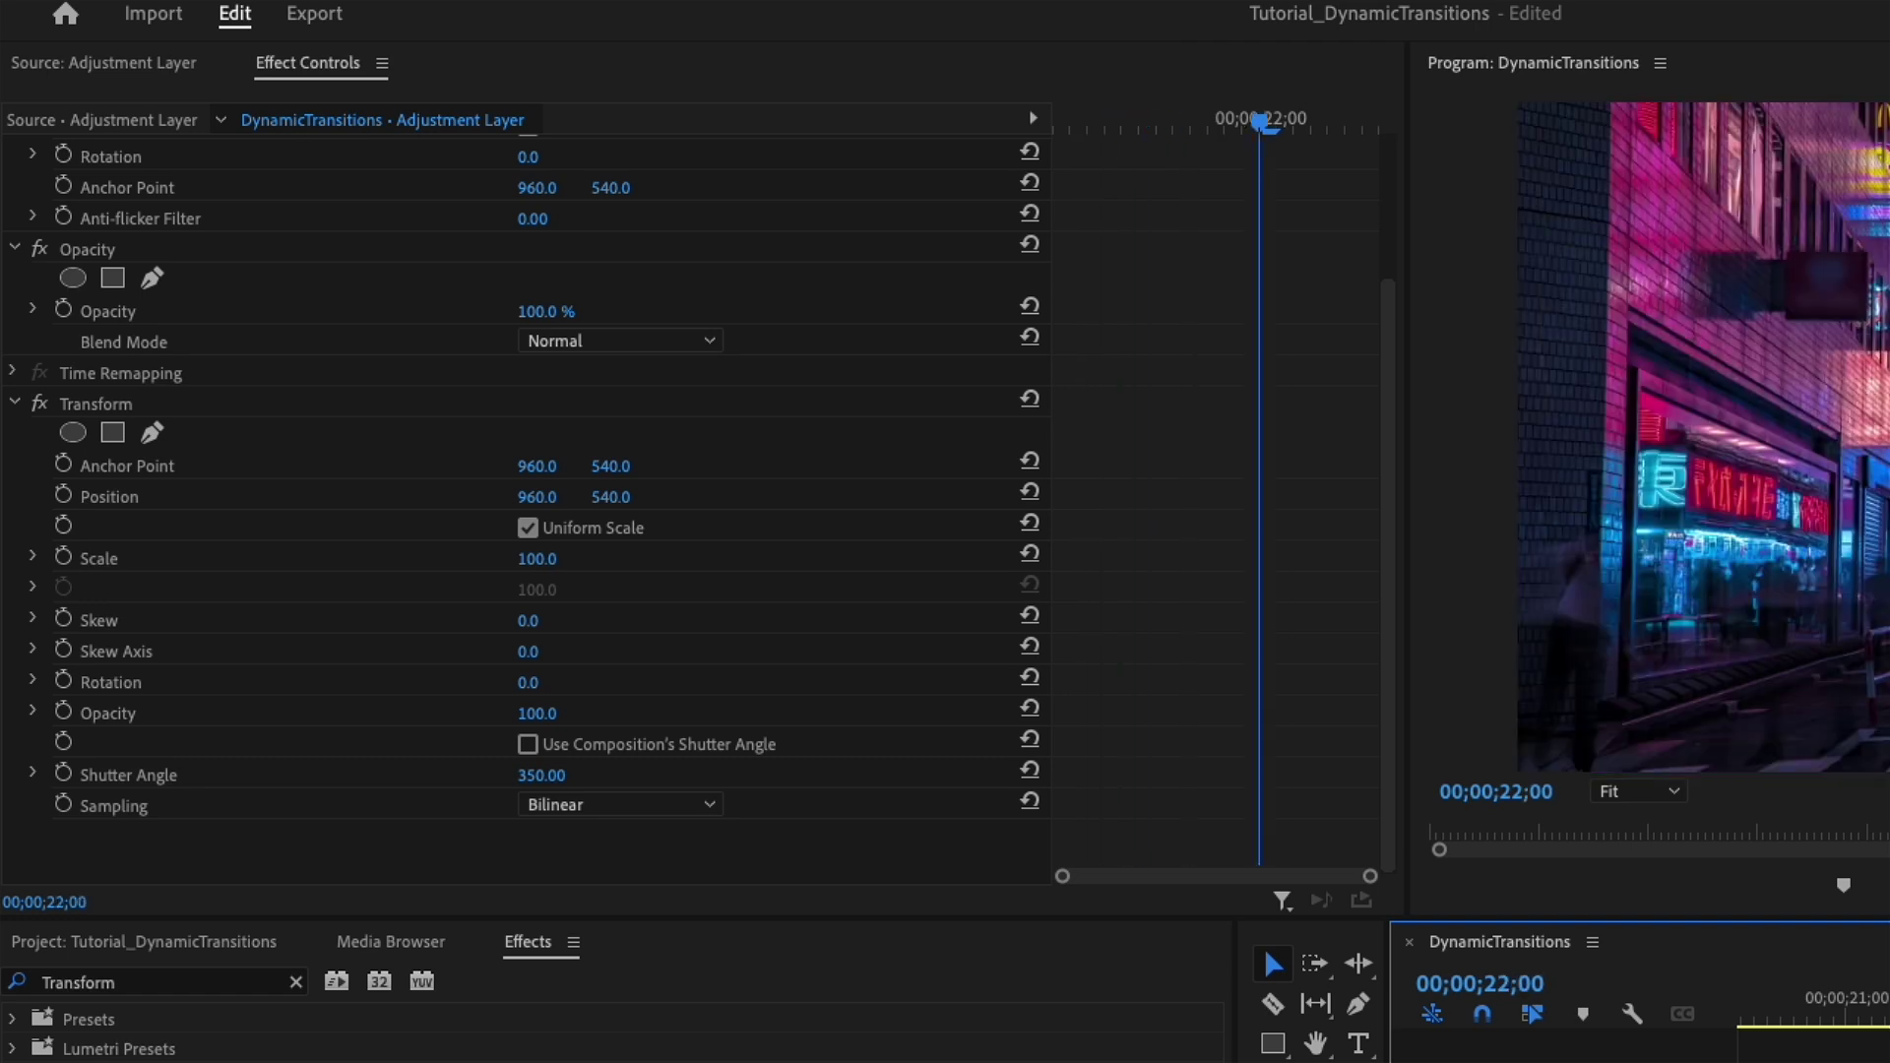
pyautogui.press('Left')
pyautogui.press('Left')
pyautogui.press('Left')
pyautogui.press('Left')
pyautogui.press('Left')
pyautogui.press('Left')
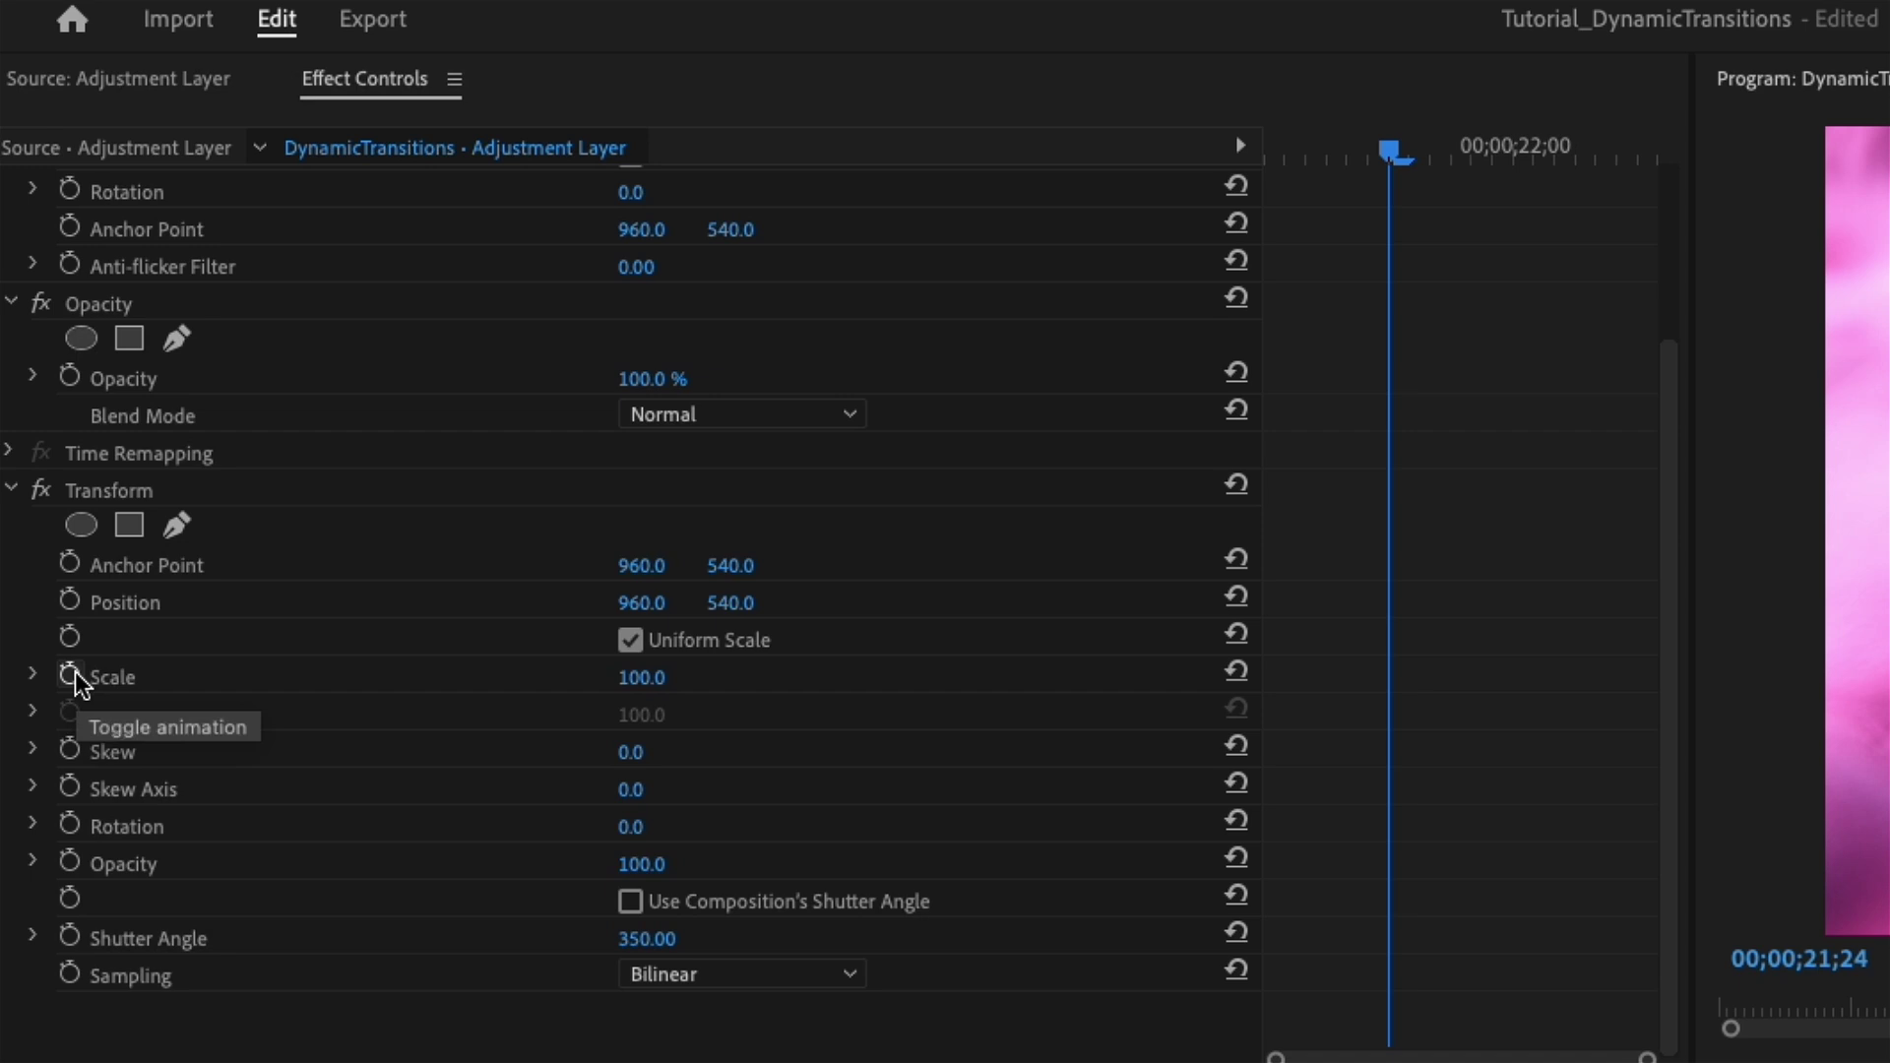
# Step: Keyframe Transform Scale at 100, 300 and 100 across the cut, then select all three keyframes
pyautogui.click(70, 675)
pyautogui.moveTo(1390, 151)
pyautogui.mouseDown()
pyautogui.moveTo(1464, 161)
pyautogui.moveTo(1356, 159)
pyautogui.mouseUp()
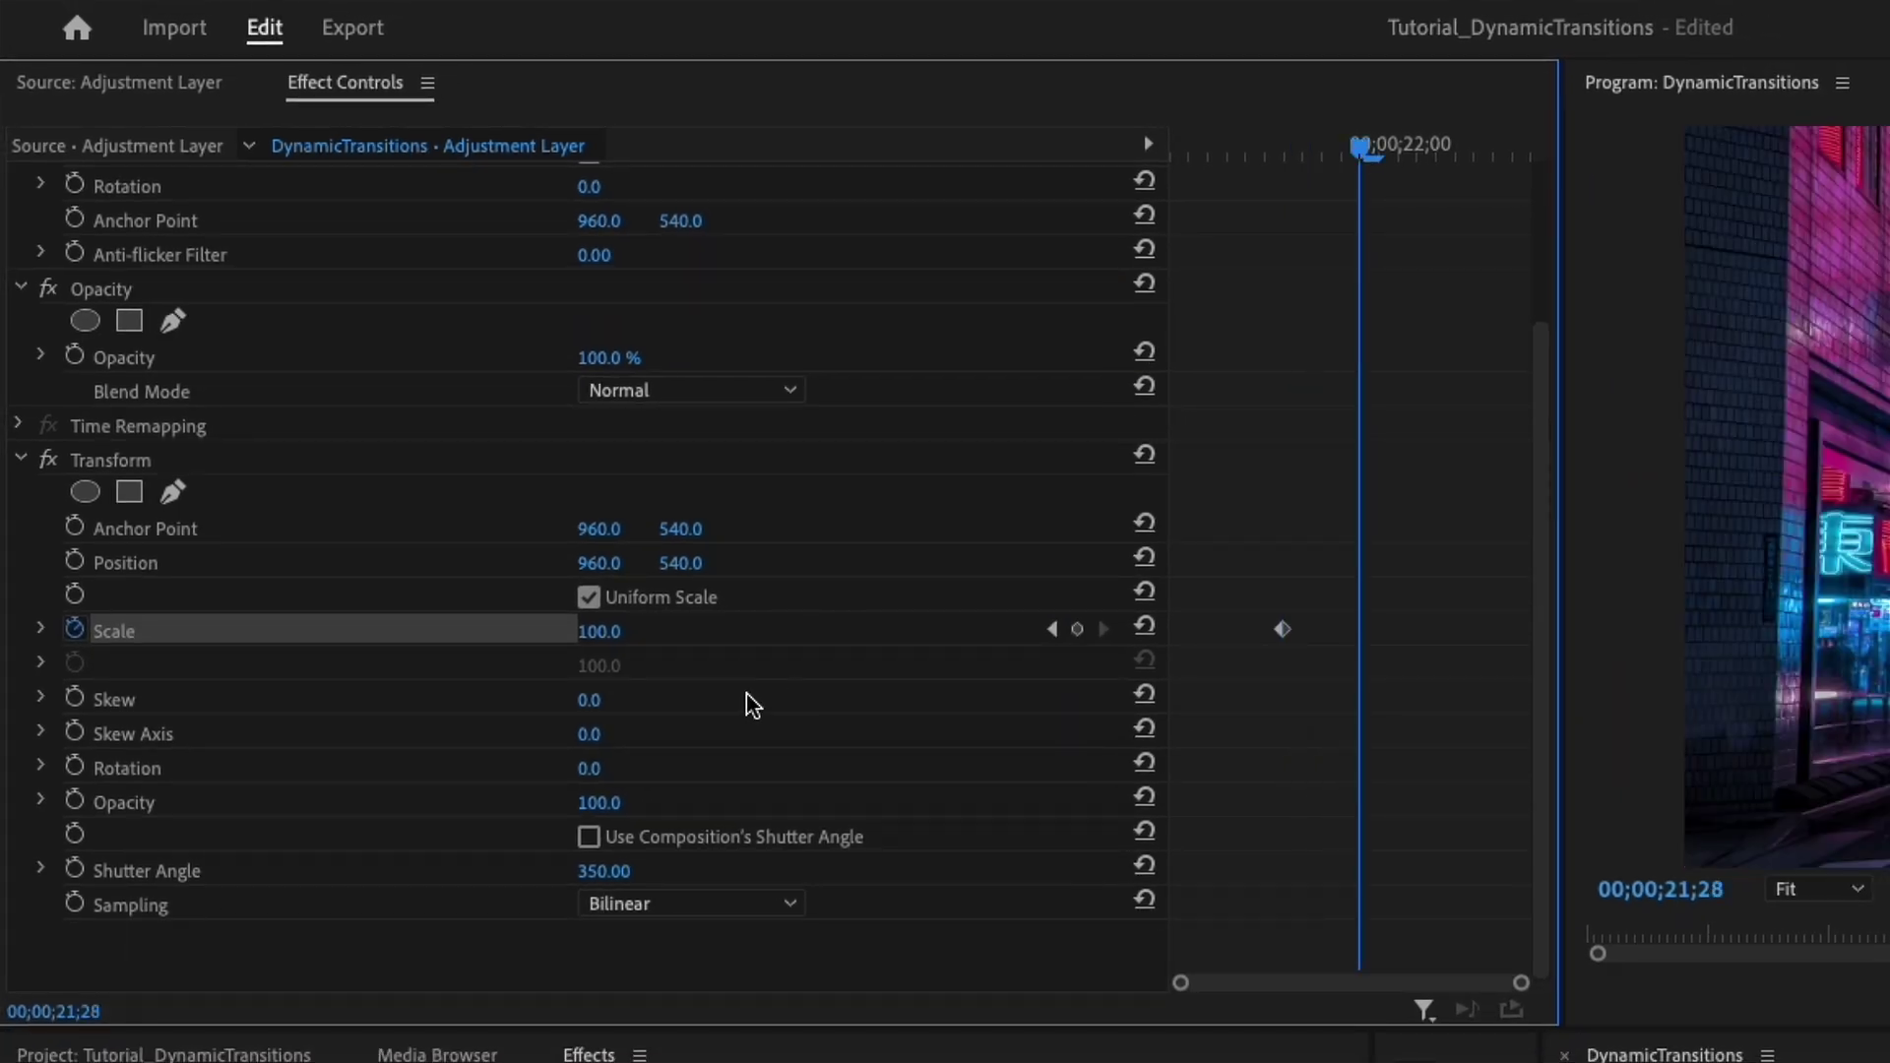
pyautogui.click(604, 633)
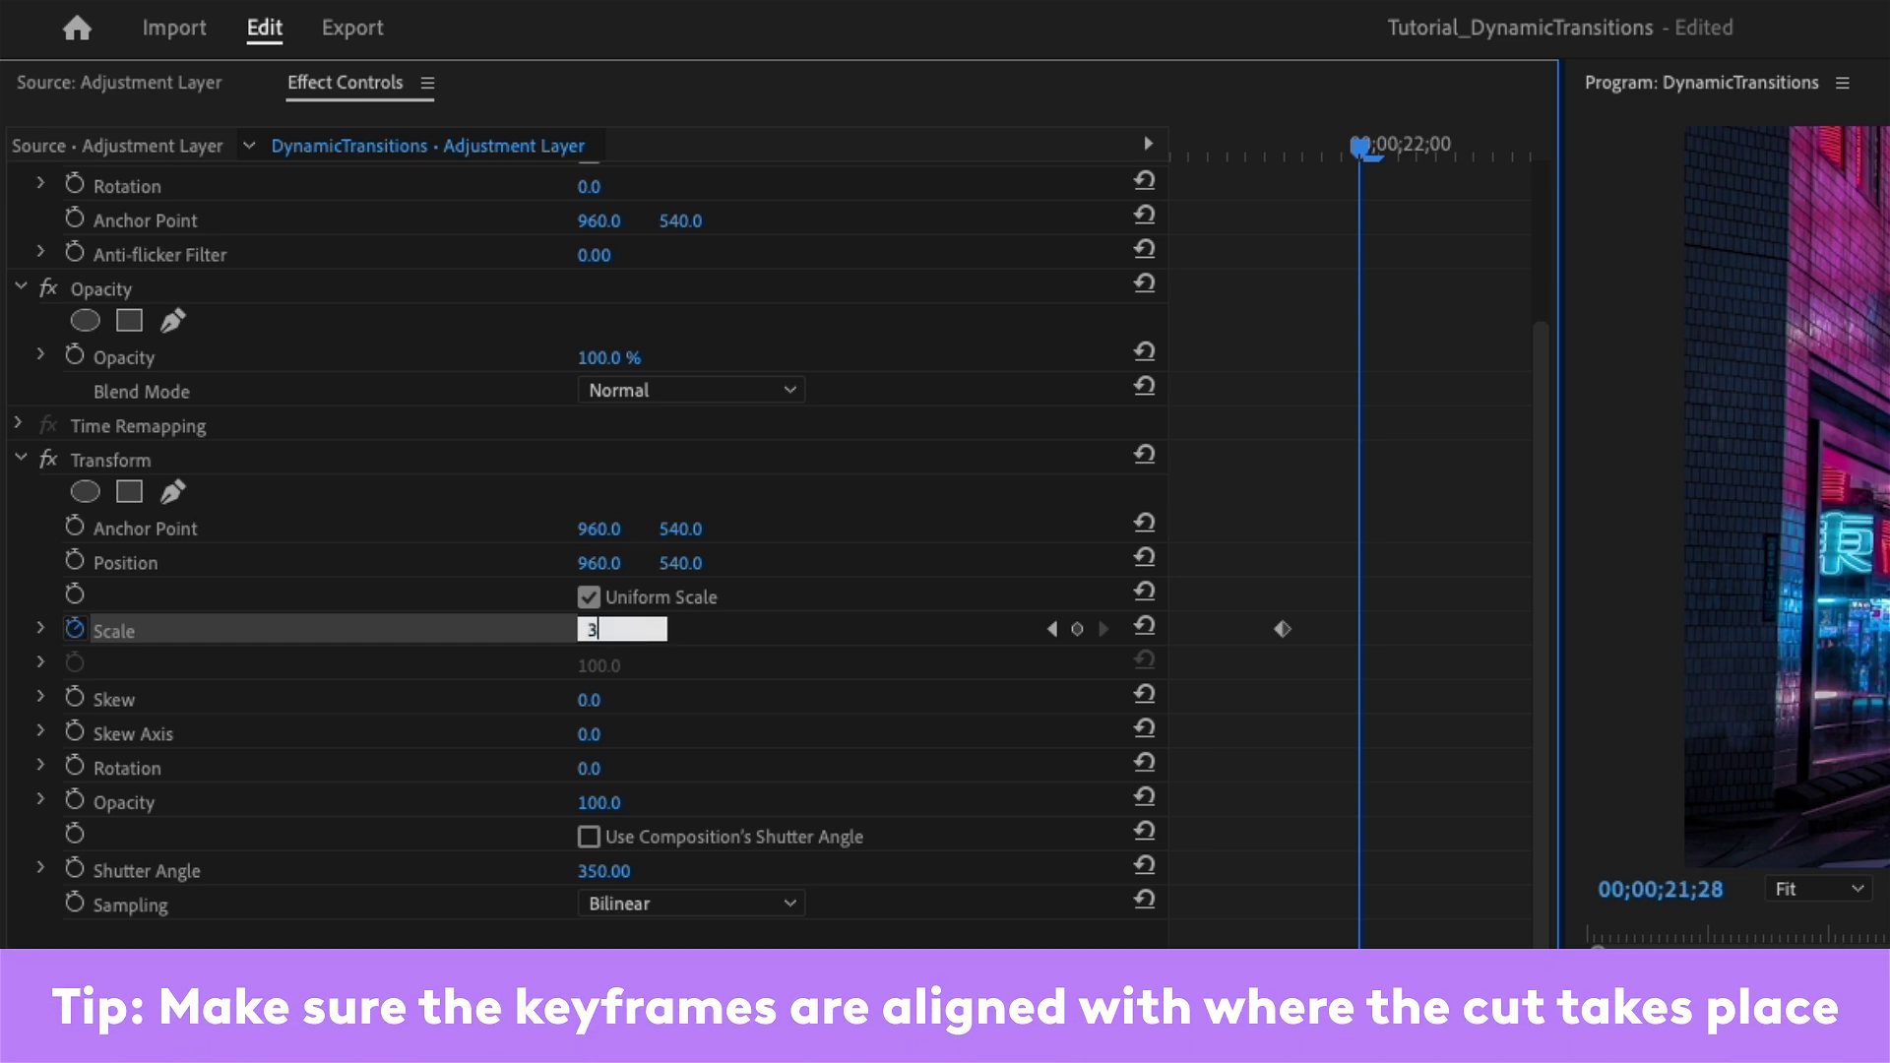
pyautogui.press('Return')
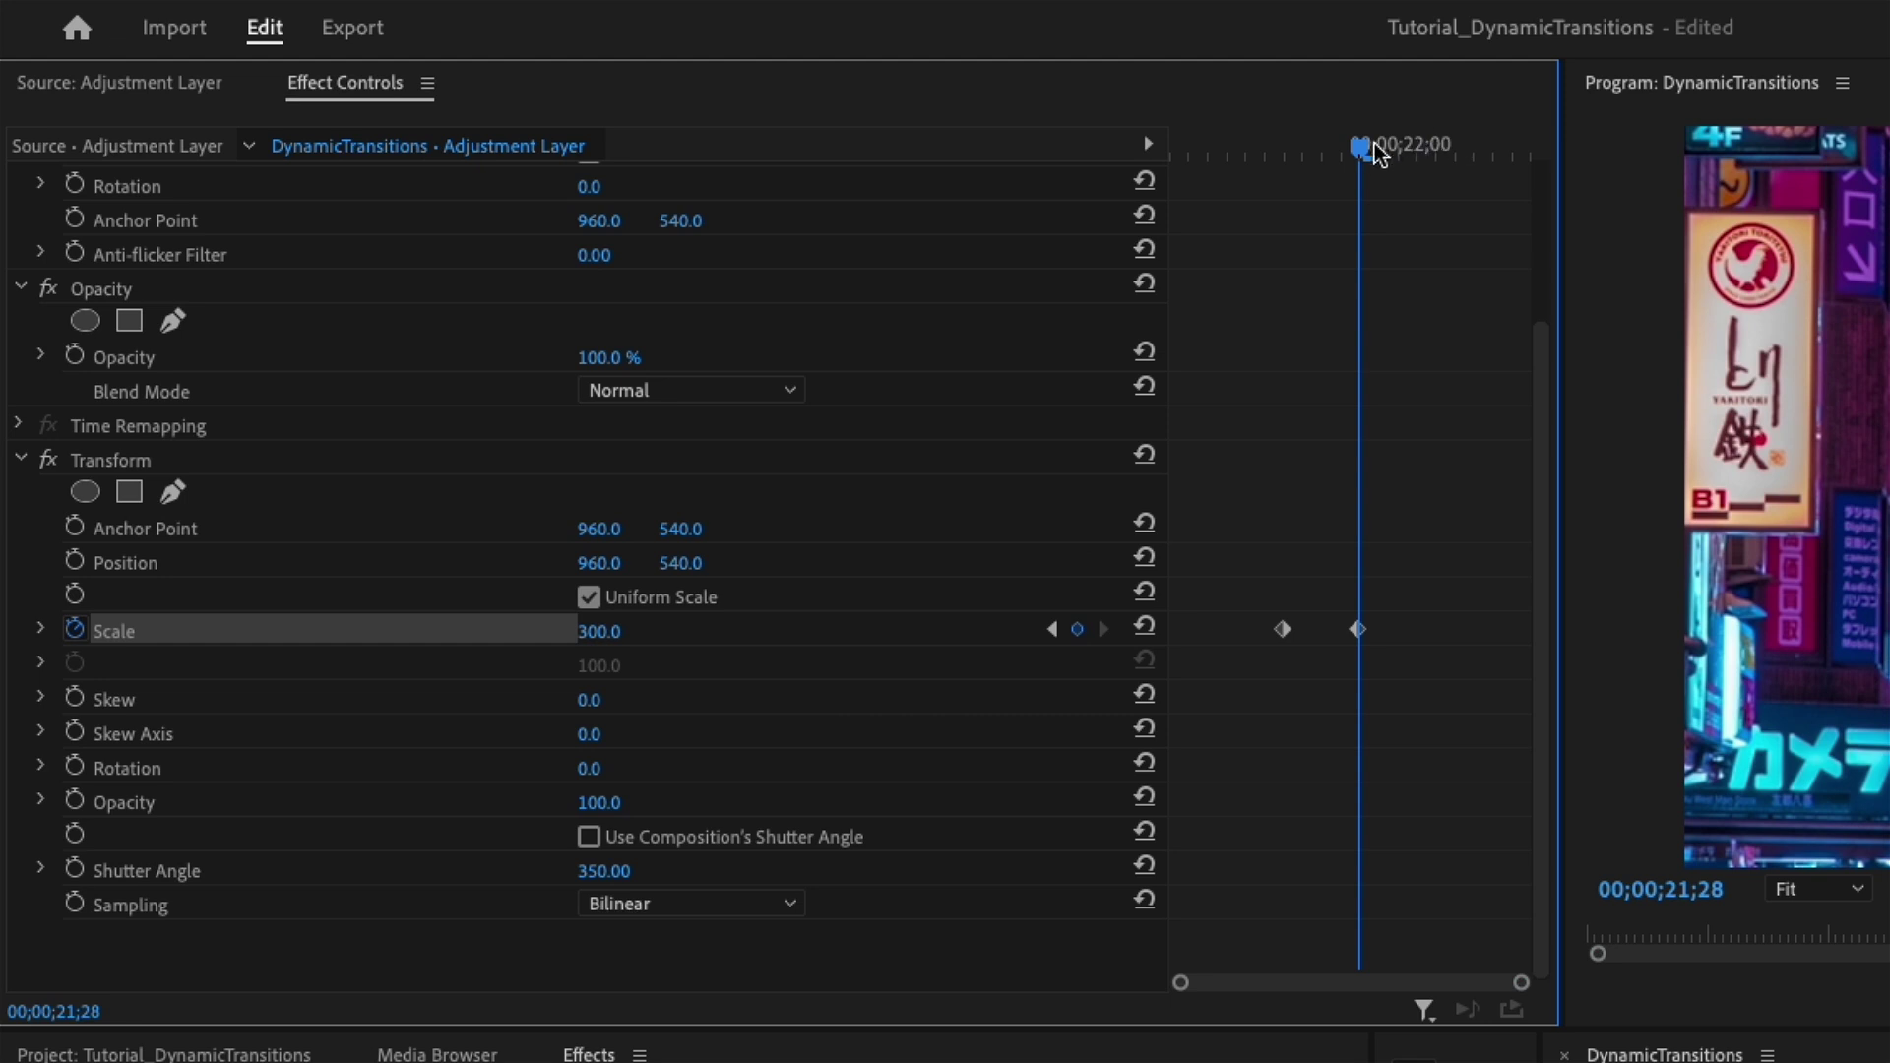
pyautogui.moveTo(1369, 156); pyautogui.dragTo(1440, 155)
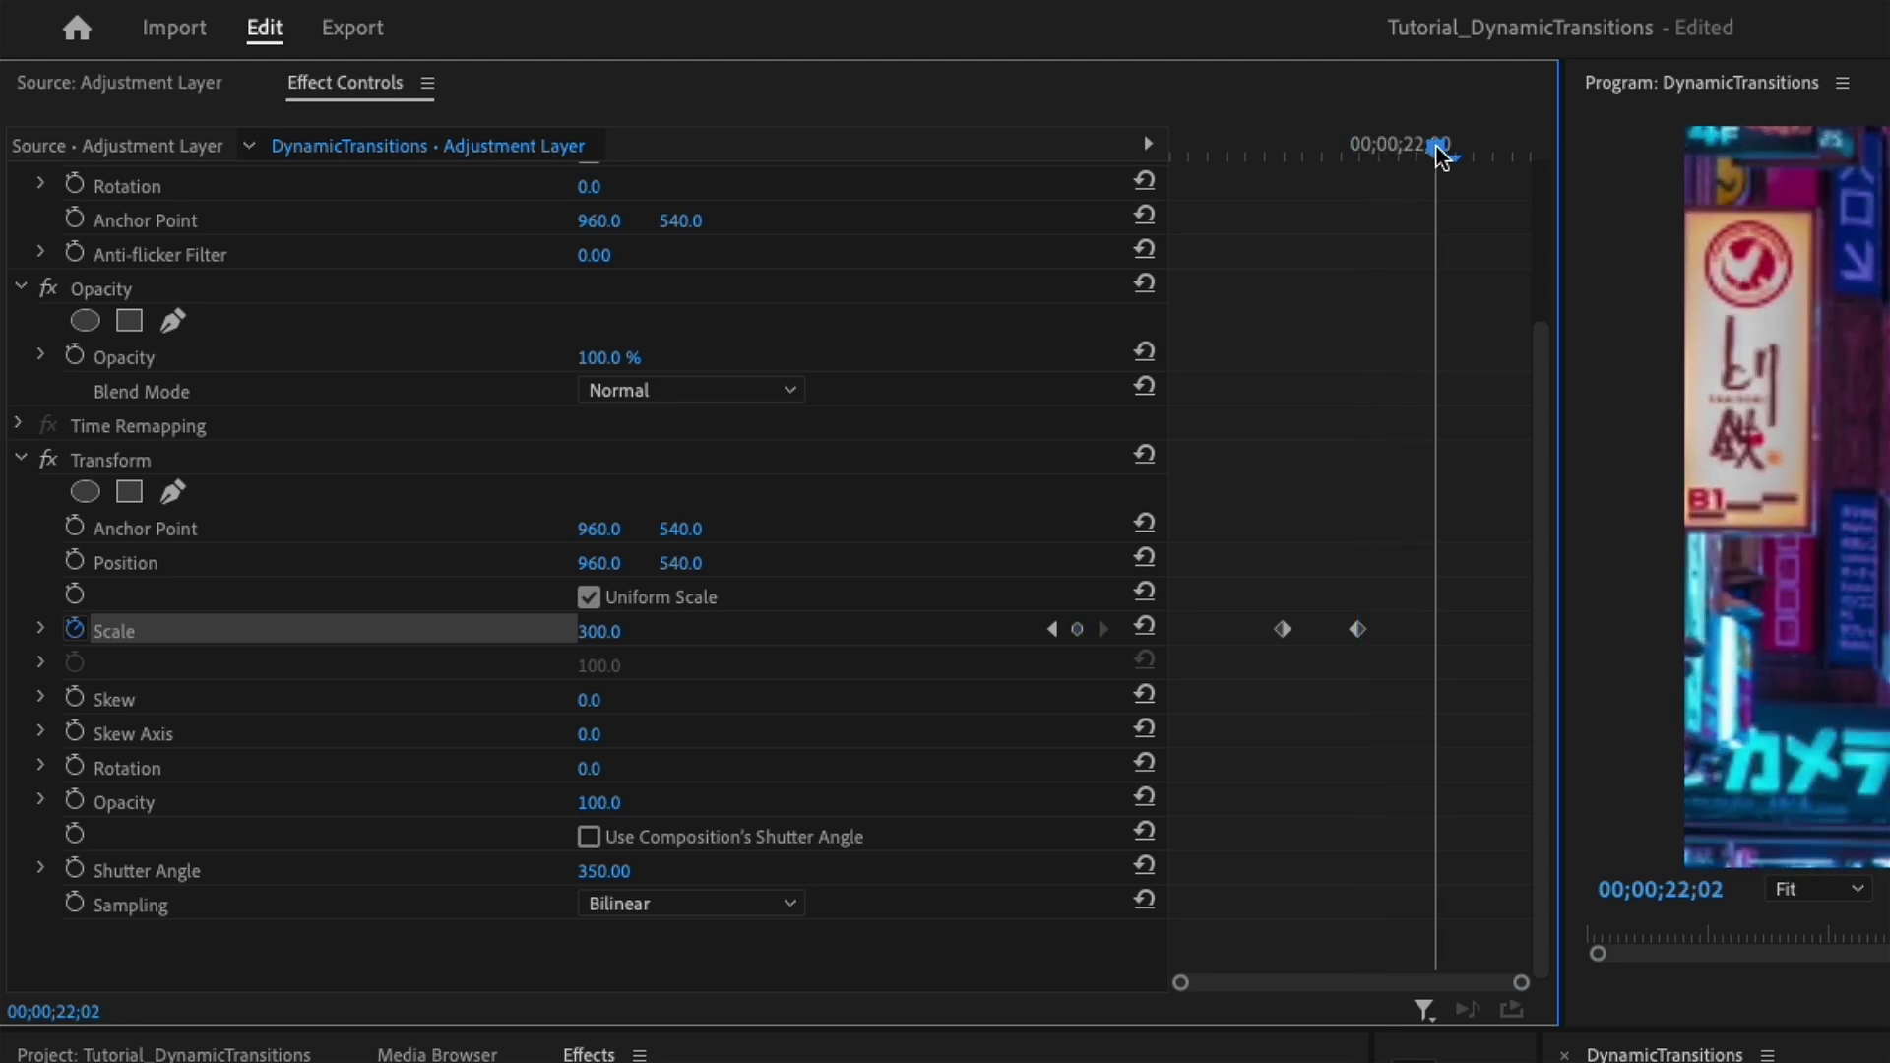
pyautogui.click(623, 631)
pyautogui.press('Return')
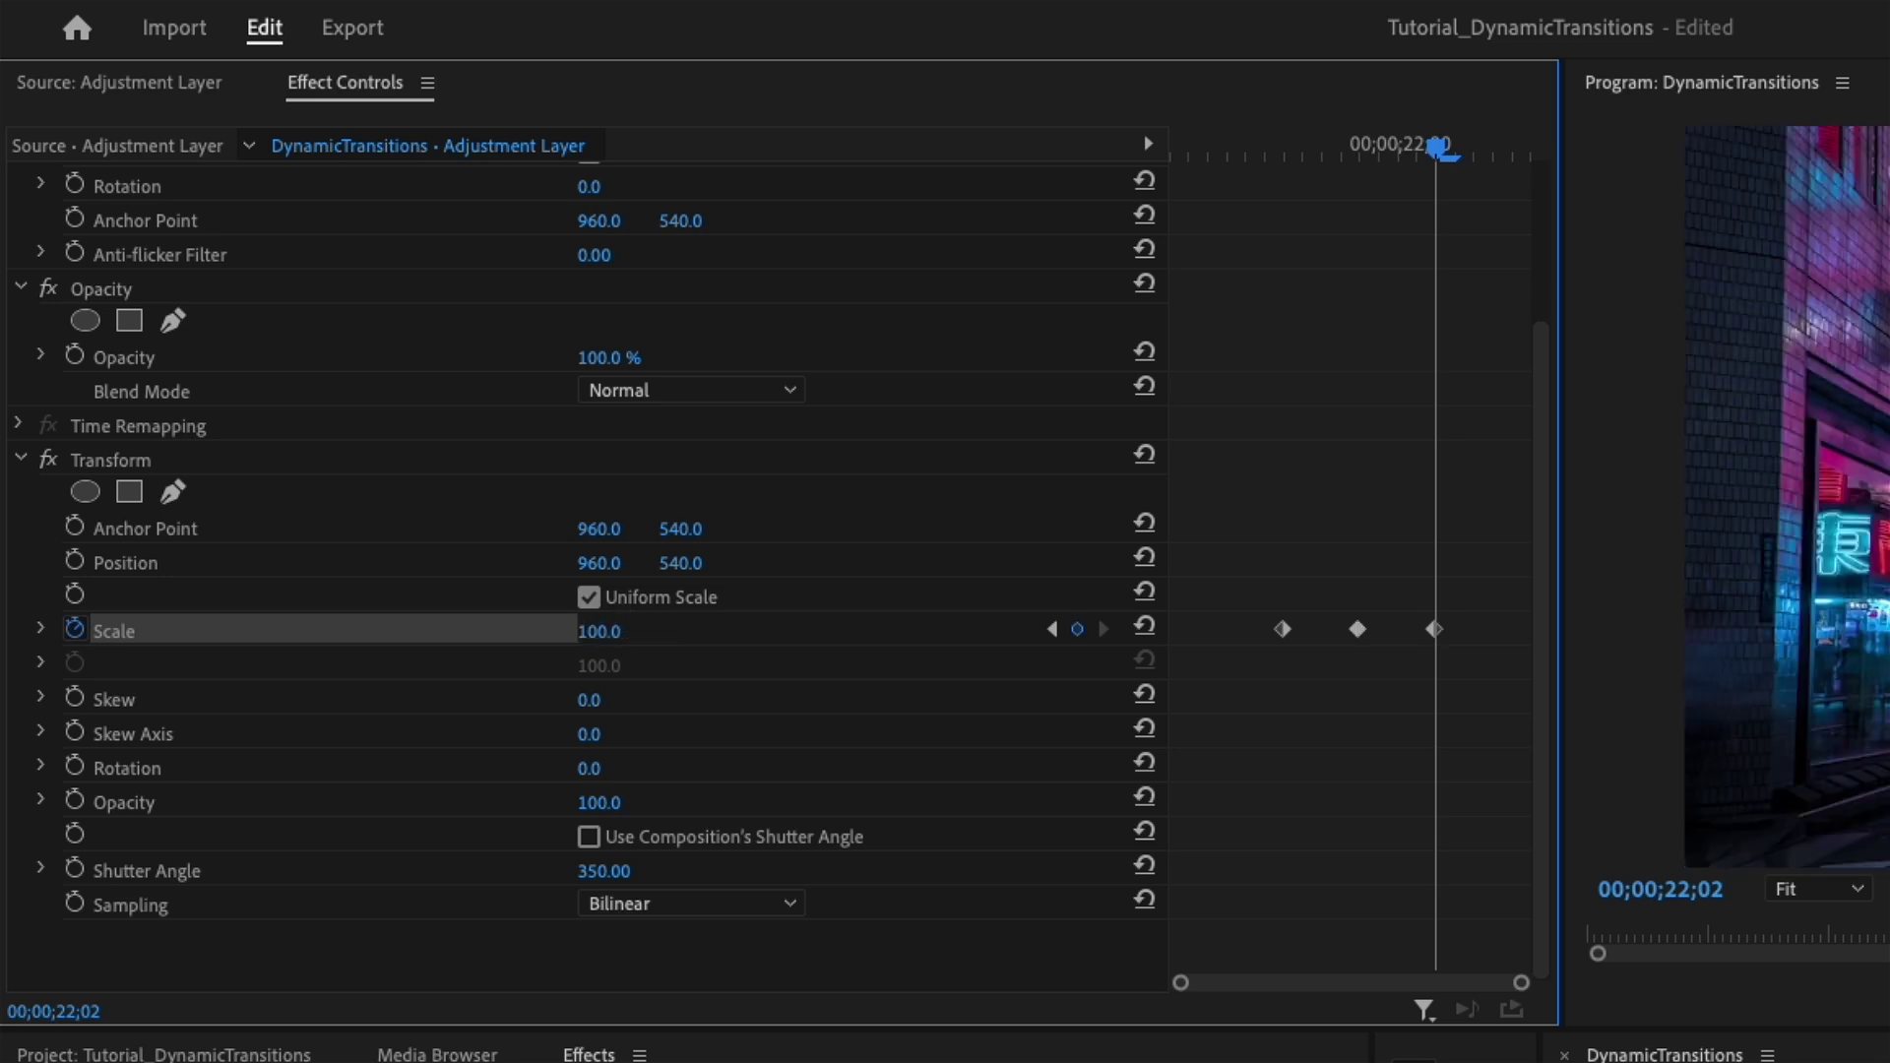
pyautogui.moveTo(1311, 155); pyautogui.dragTo(1271, 158)
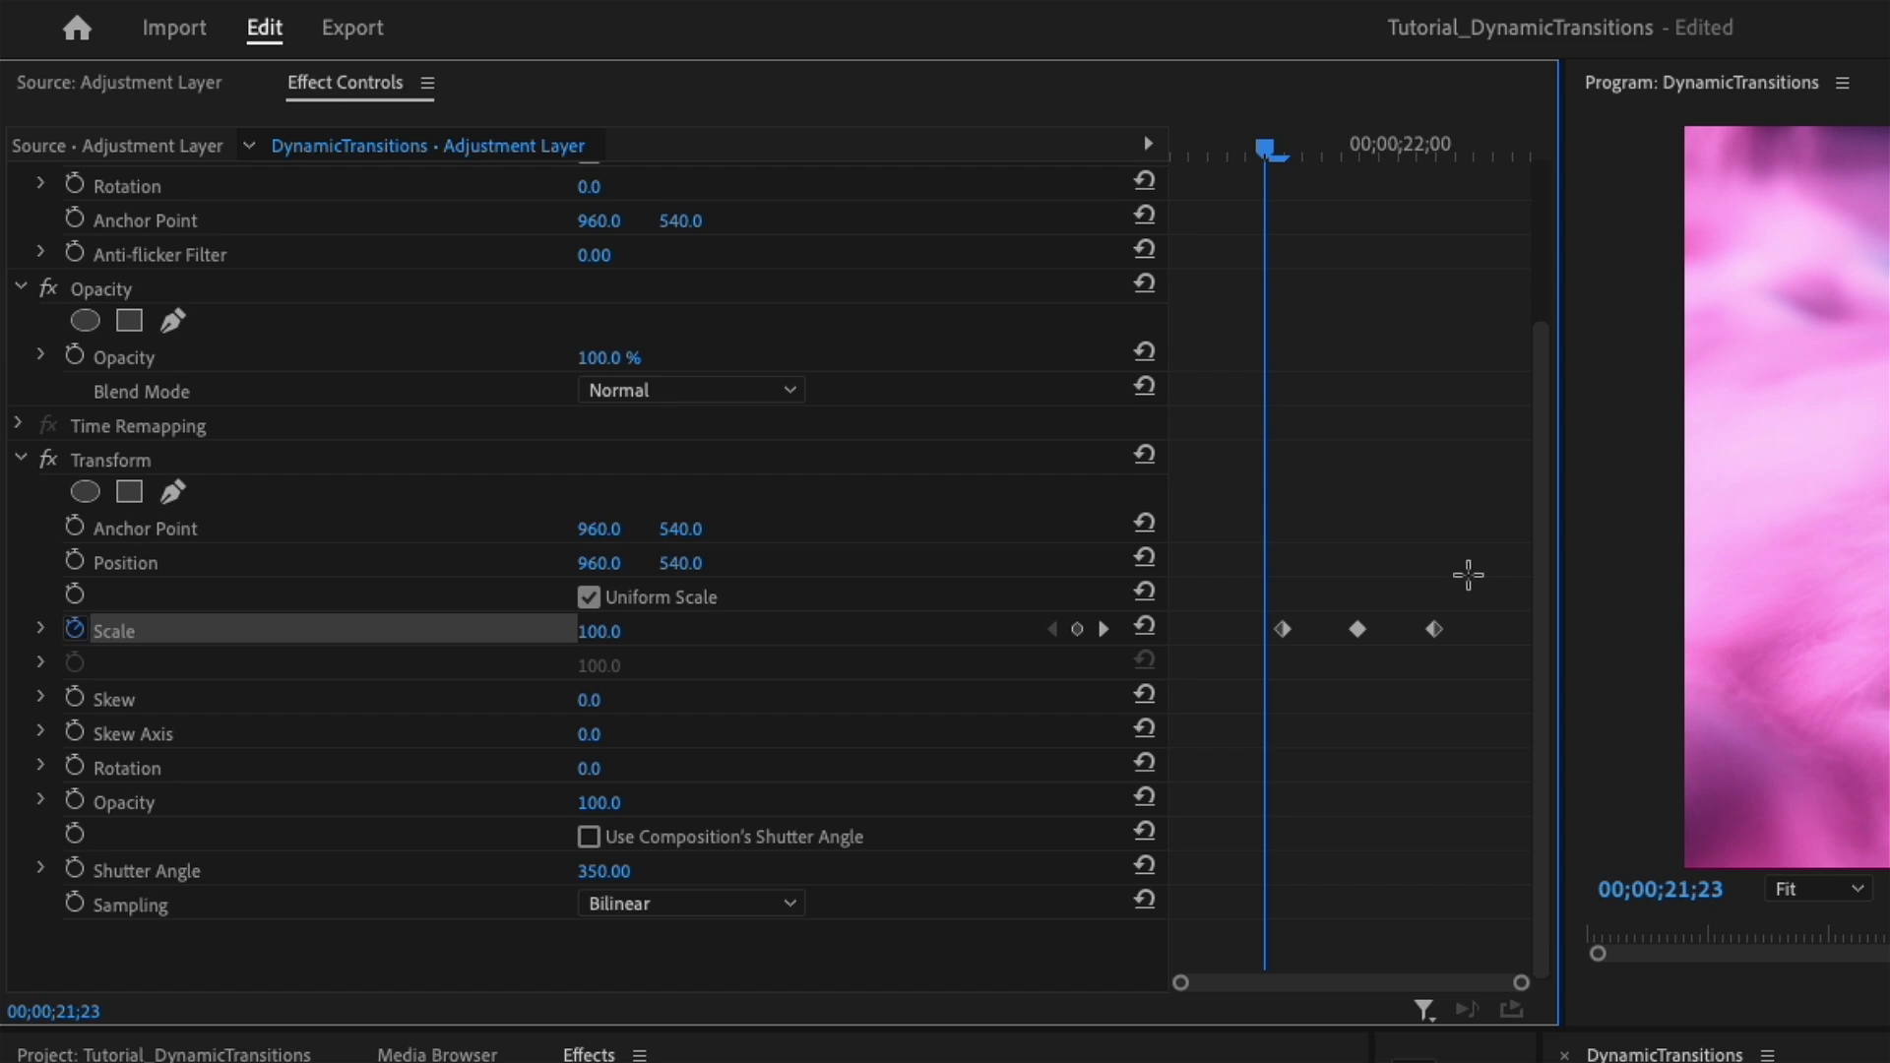
pyautogui.moveTo(1468, 575); pyautogui.dragTo(1231, 670)
# Step: Switch the three Scale keyframes to Bezier and play back the zoom transition
pyautogui.rightClick(1357, 635)
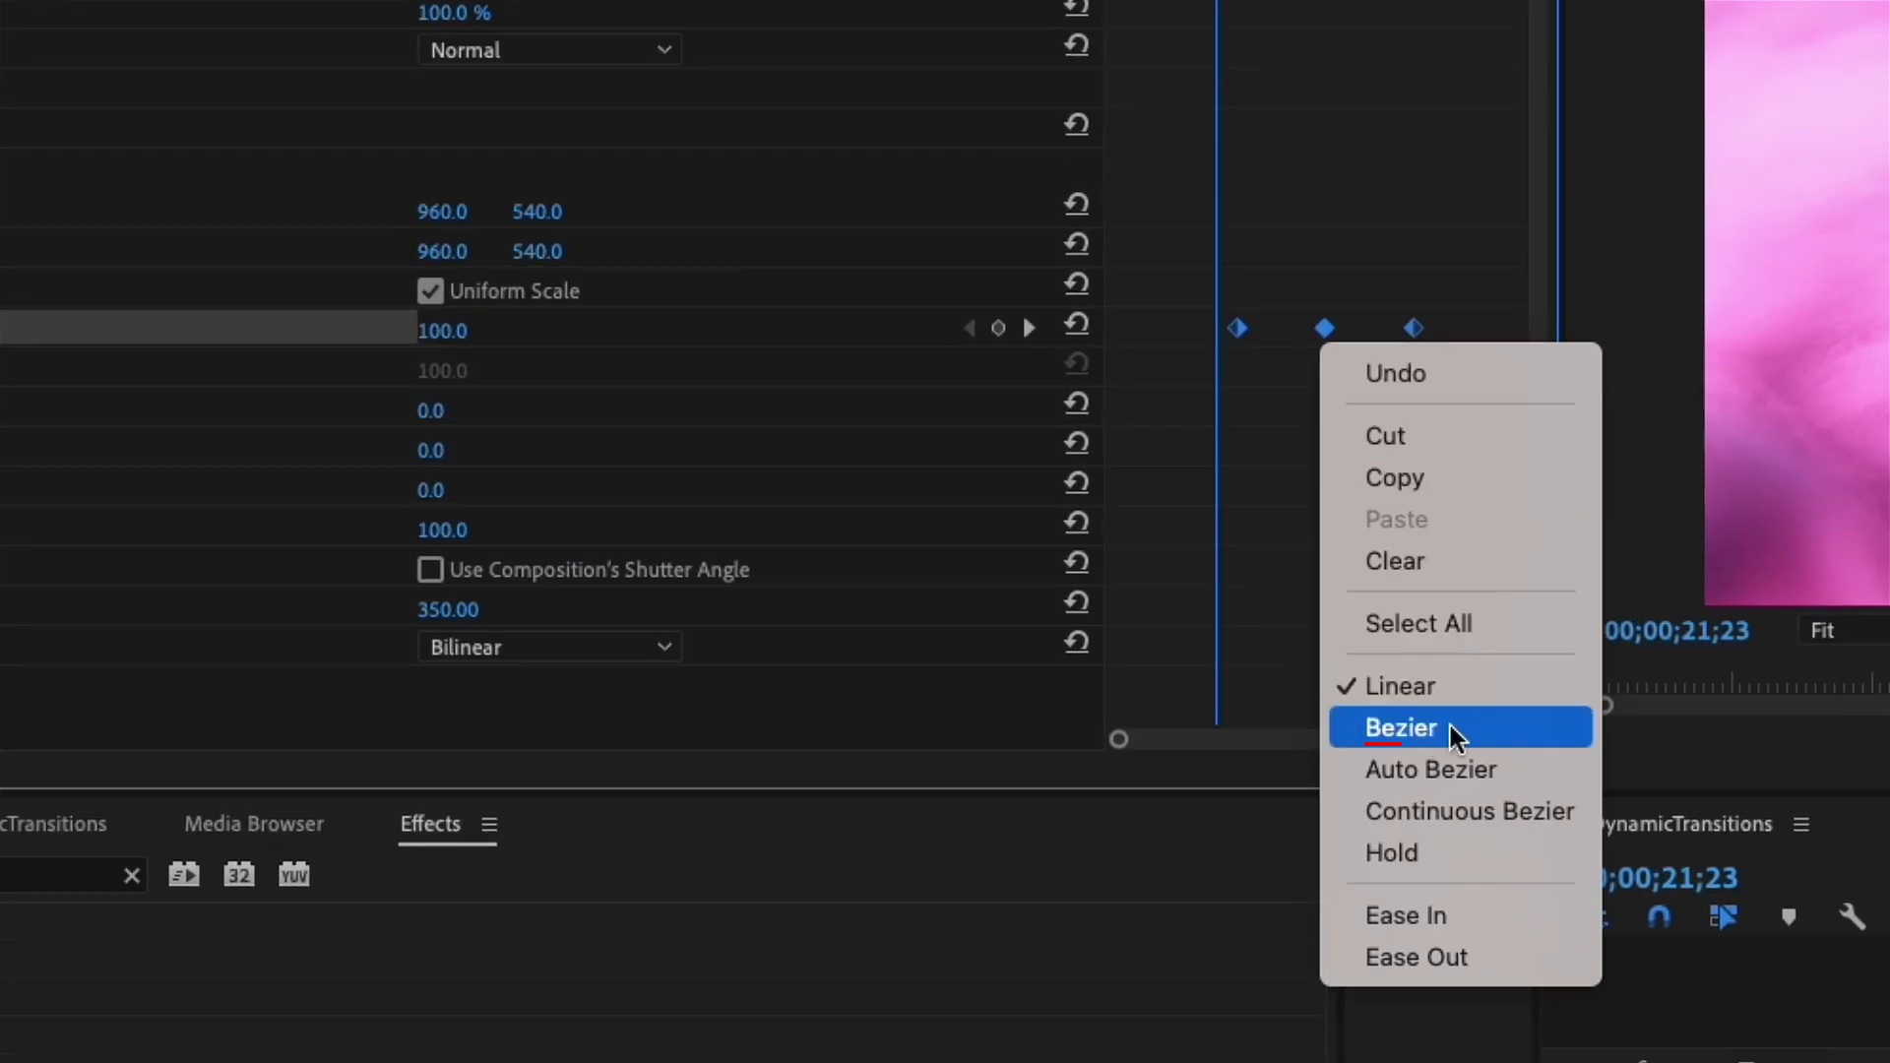
pyautogui.click(1491, 729)
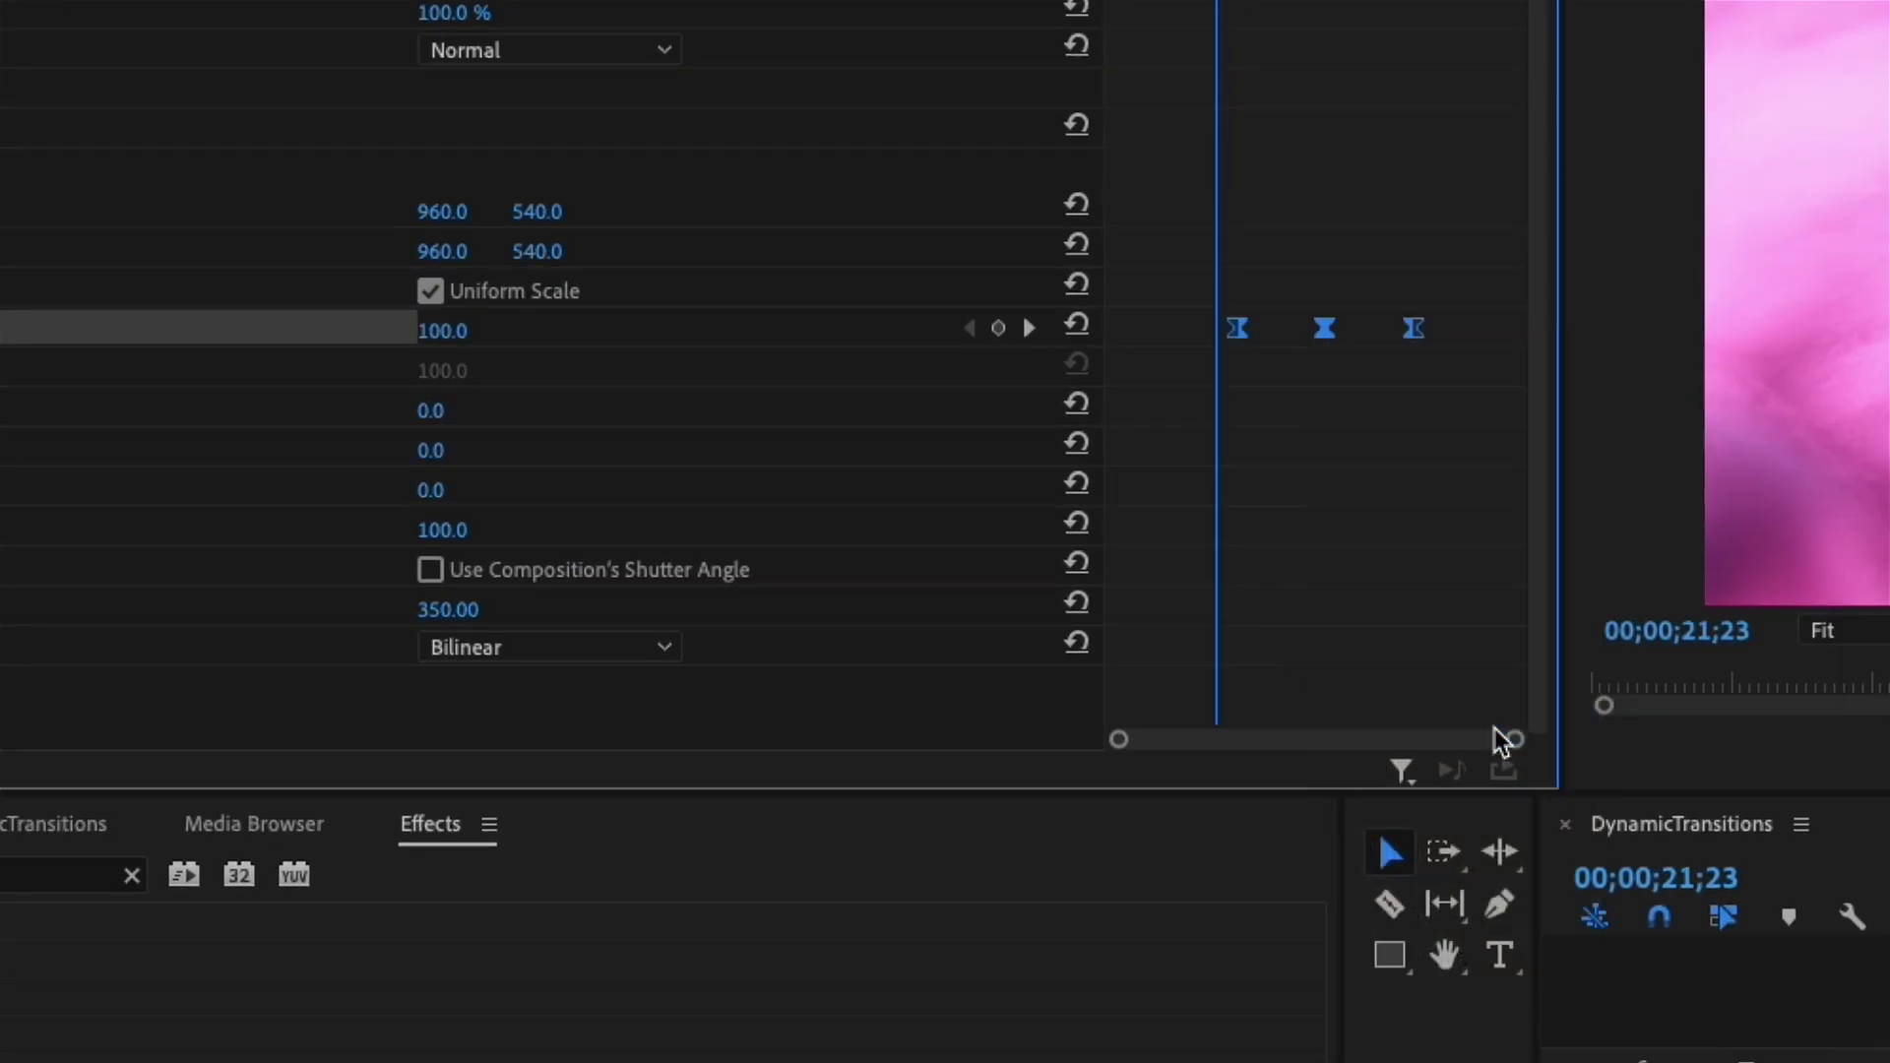
pyautogui.click(1889, 900)
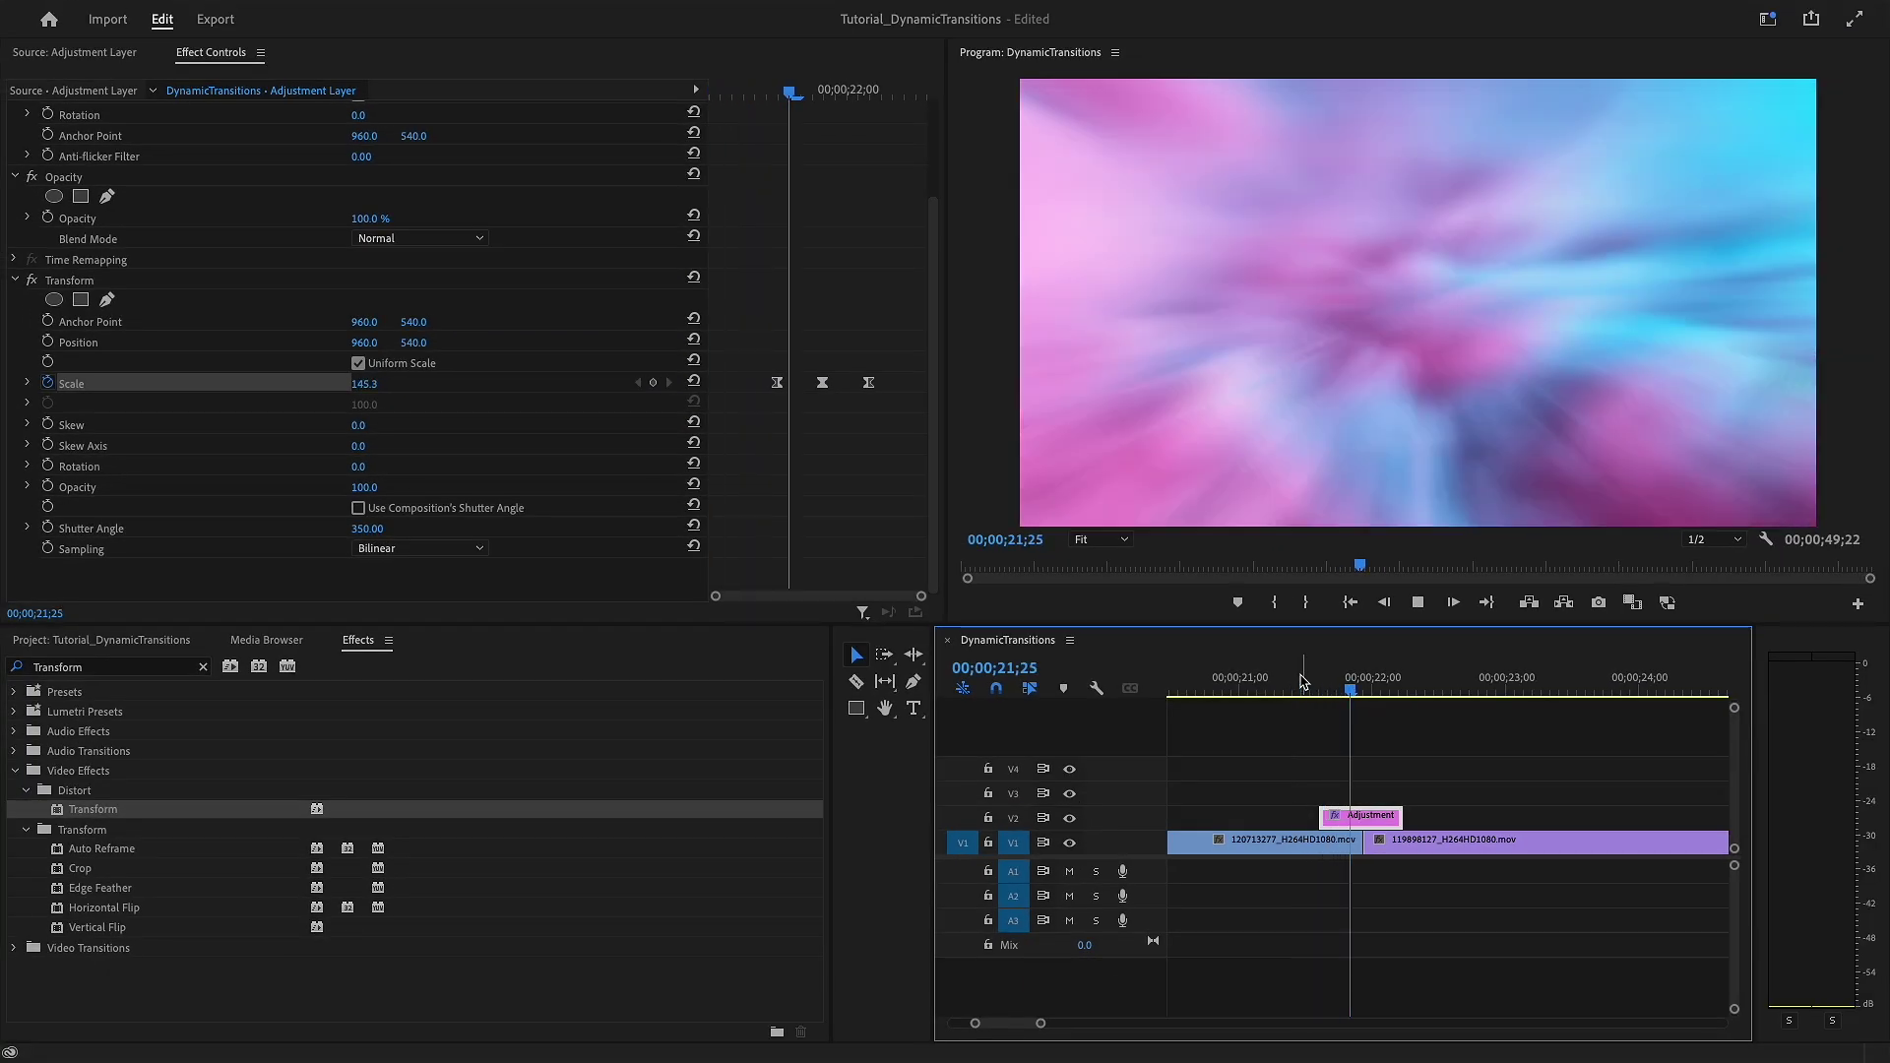
pyautogui.press('space')
pyautogui.moveTo(1304, 679); pyautogui.dragTo(1264, 667)
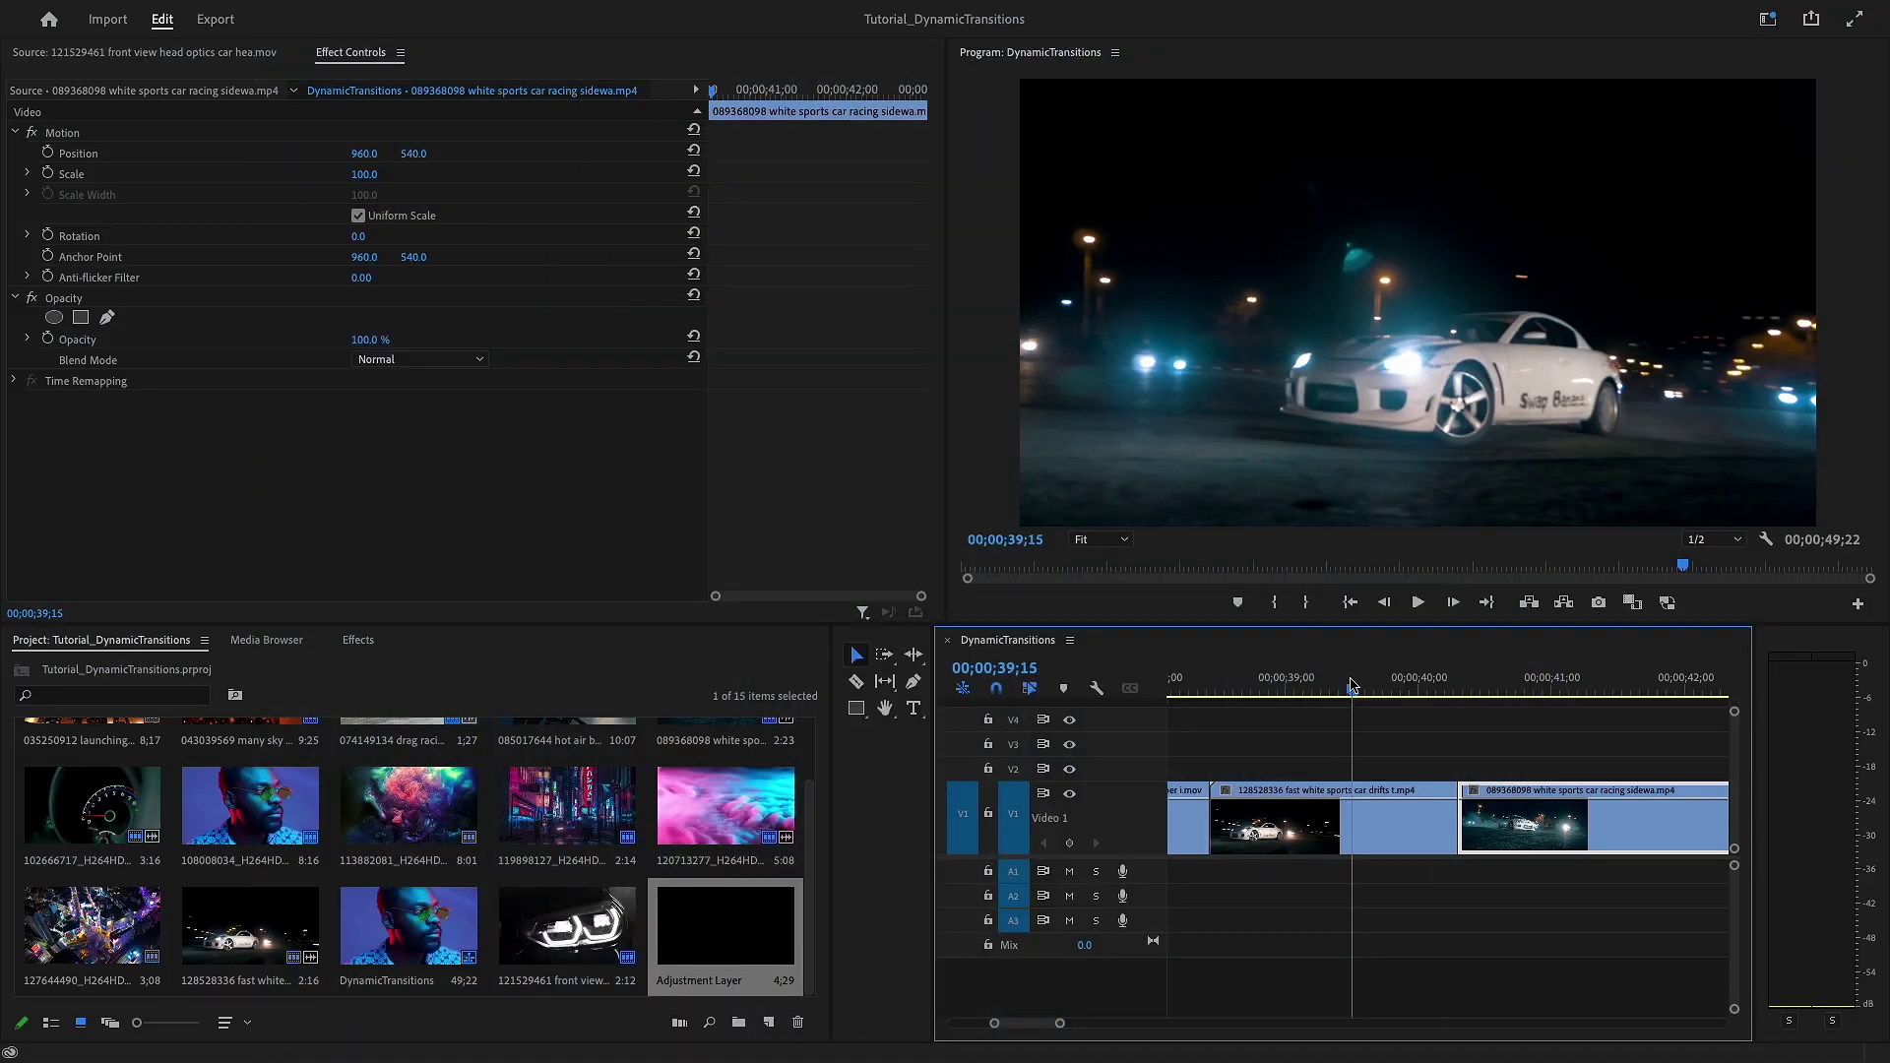
# Step: Show the drifting car clip's Time Remapping > Speed line on V1 near 00;00;39;14
pyautogui.moveTo(1612, 689); pyautogui.dragTo(1389, 697)
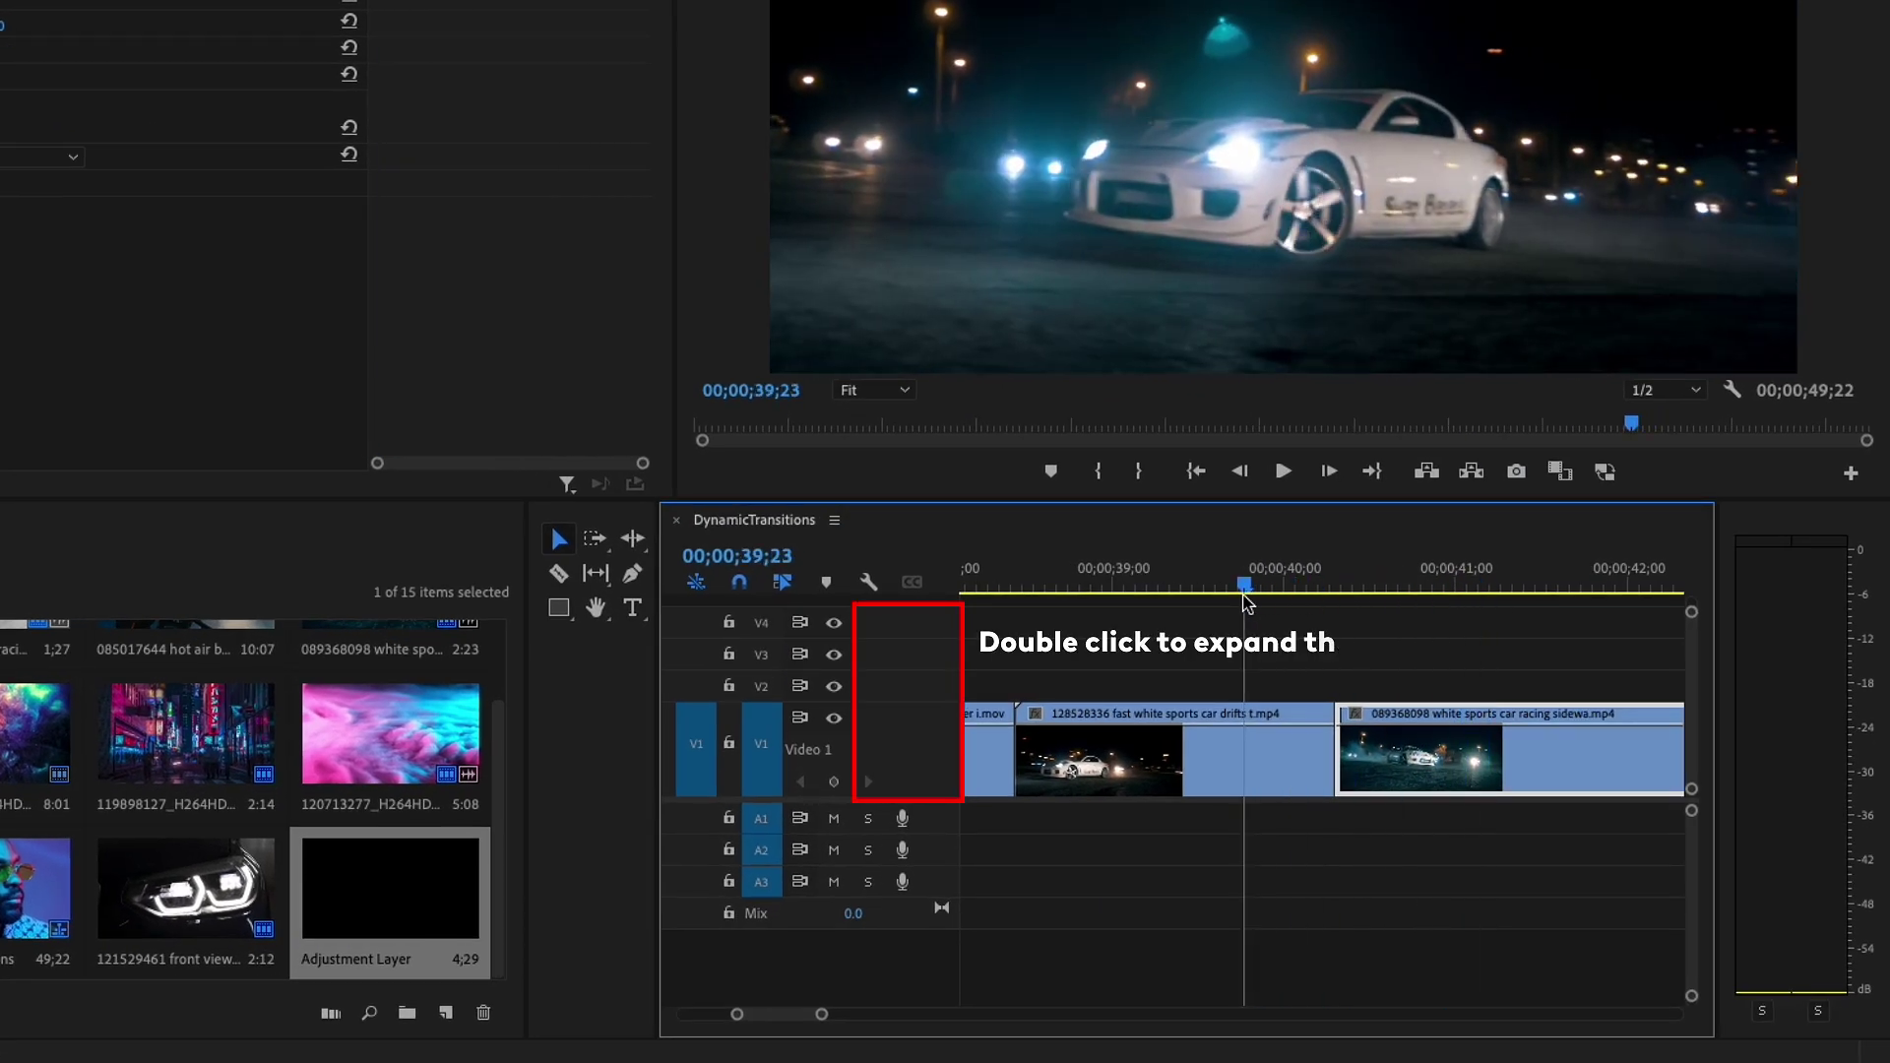
pyautogui.click(1201, 780)
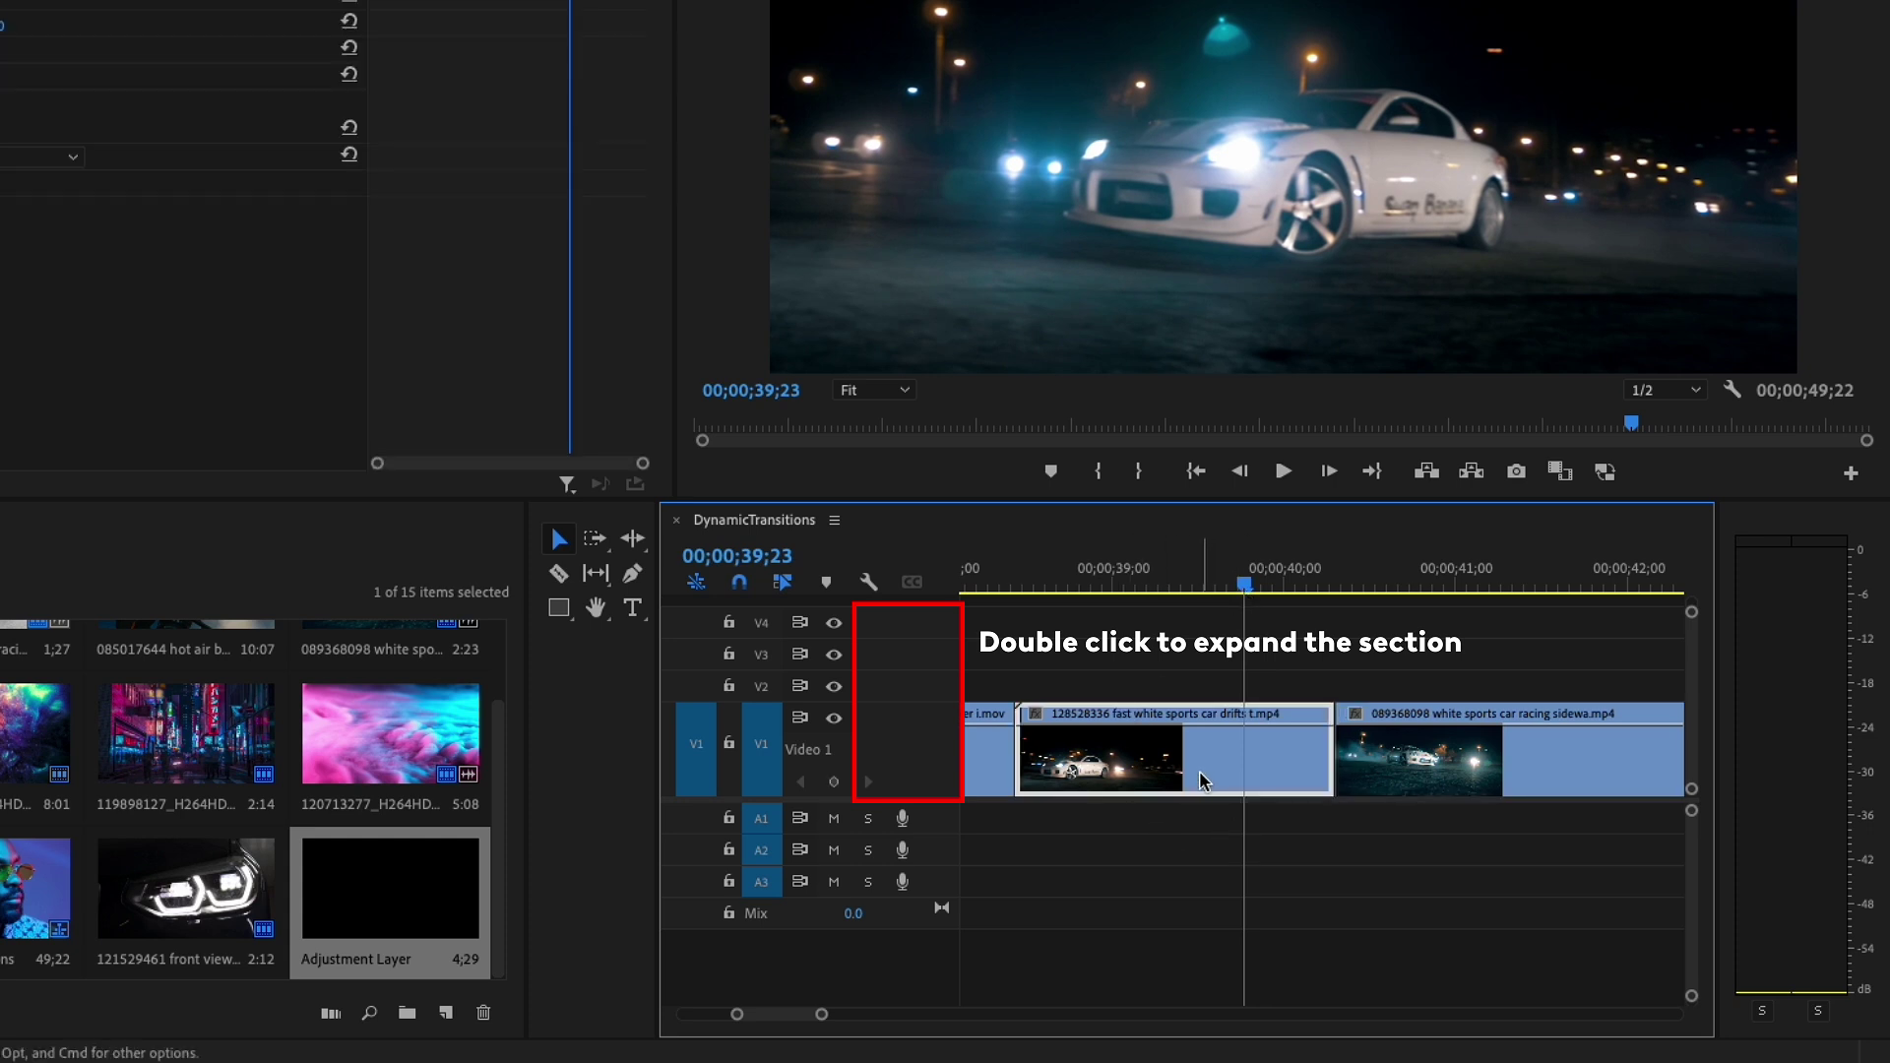
pyautogui.rightClick(1290, 773)
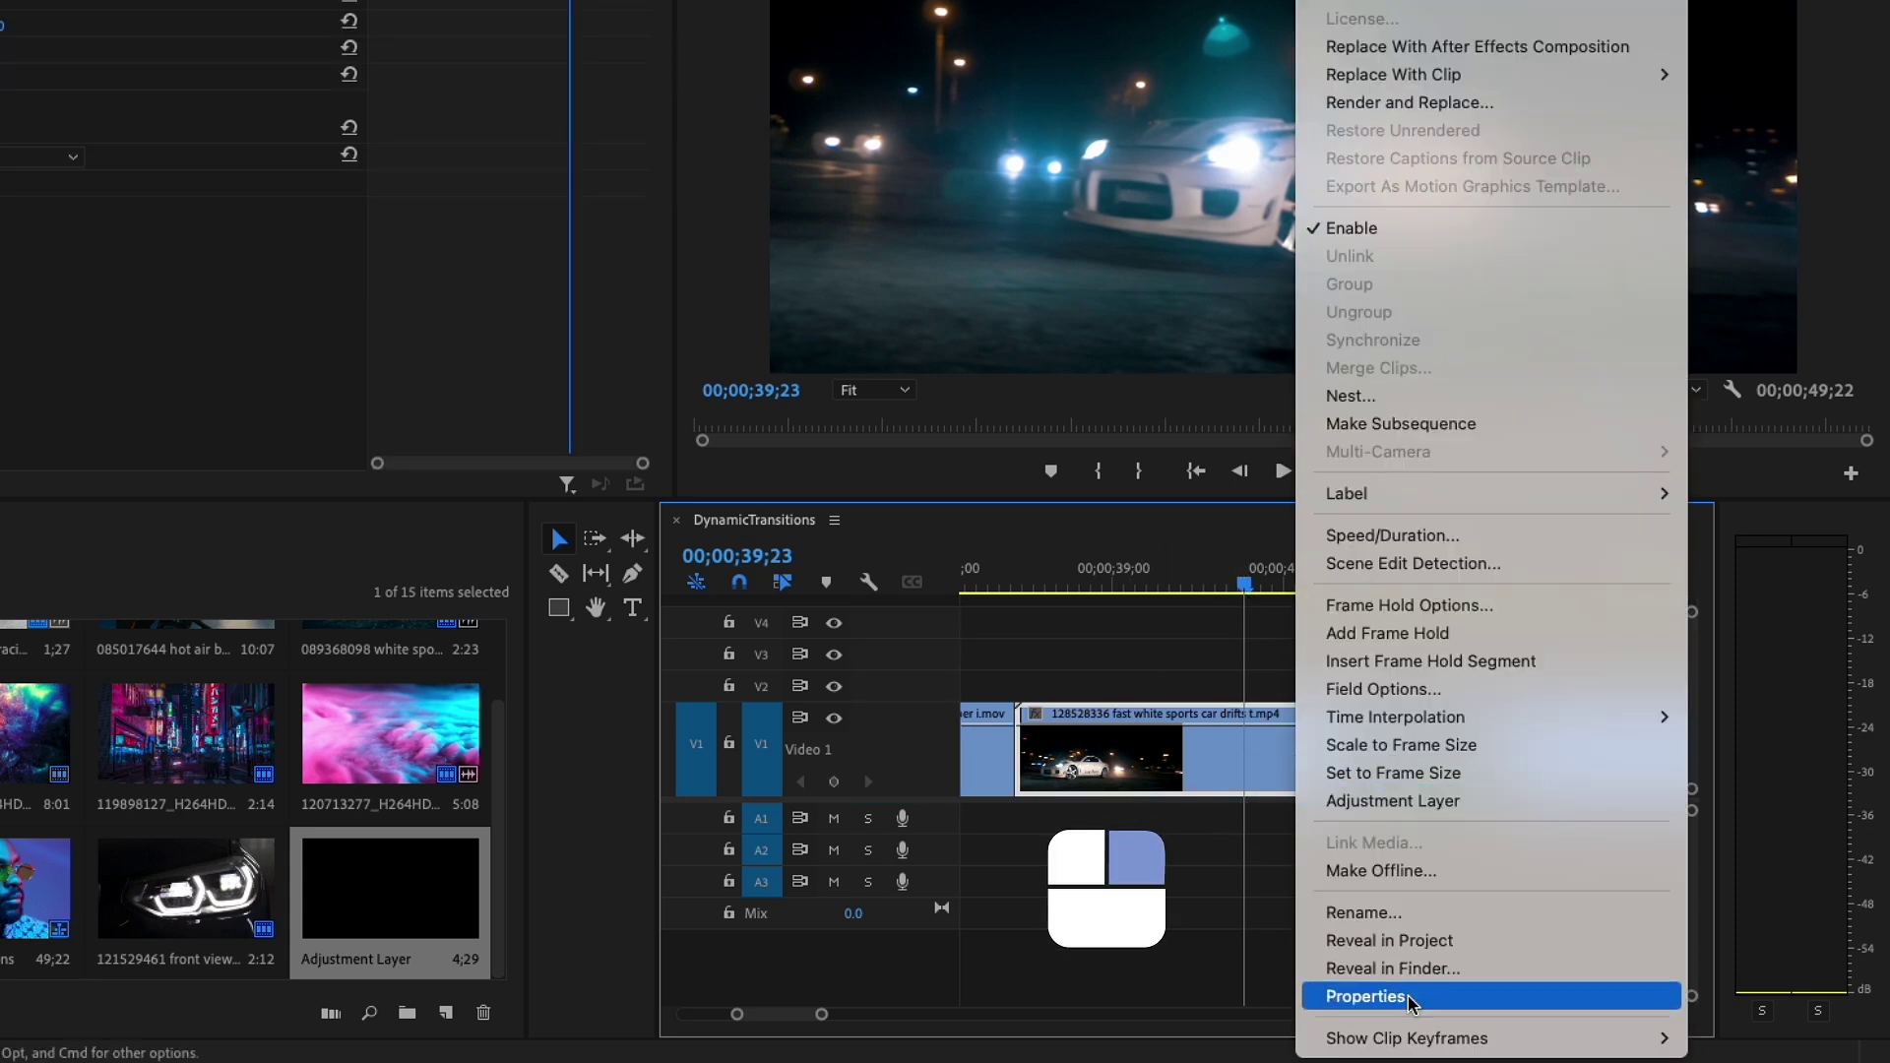
pyautogui.moveTo(1419, 1040)
pyautogui.moveTo(1270, 1050)
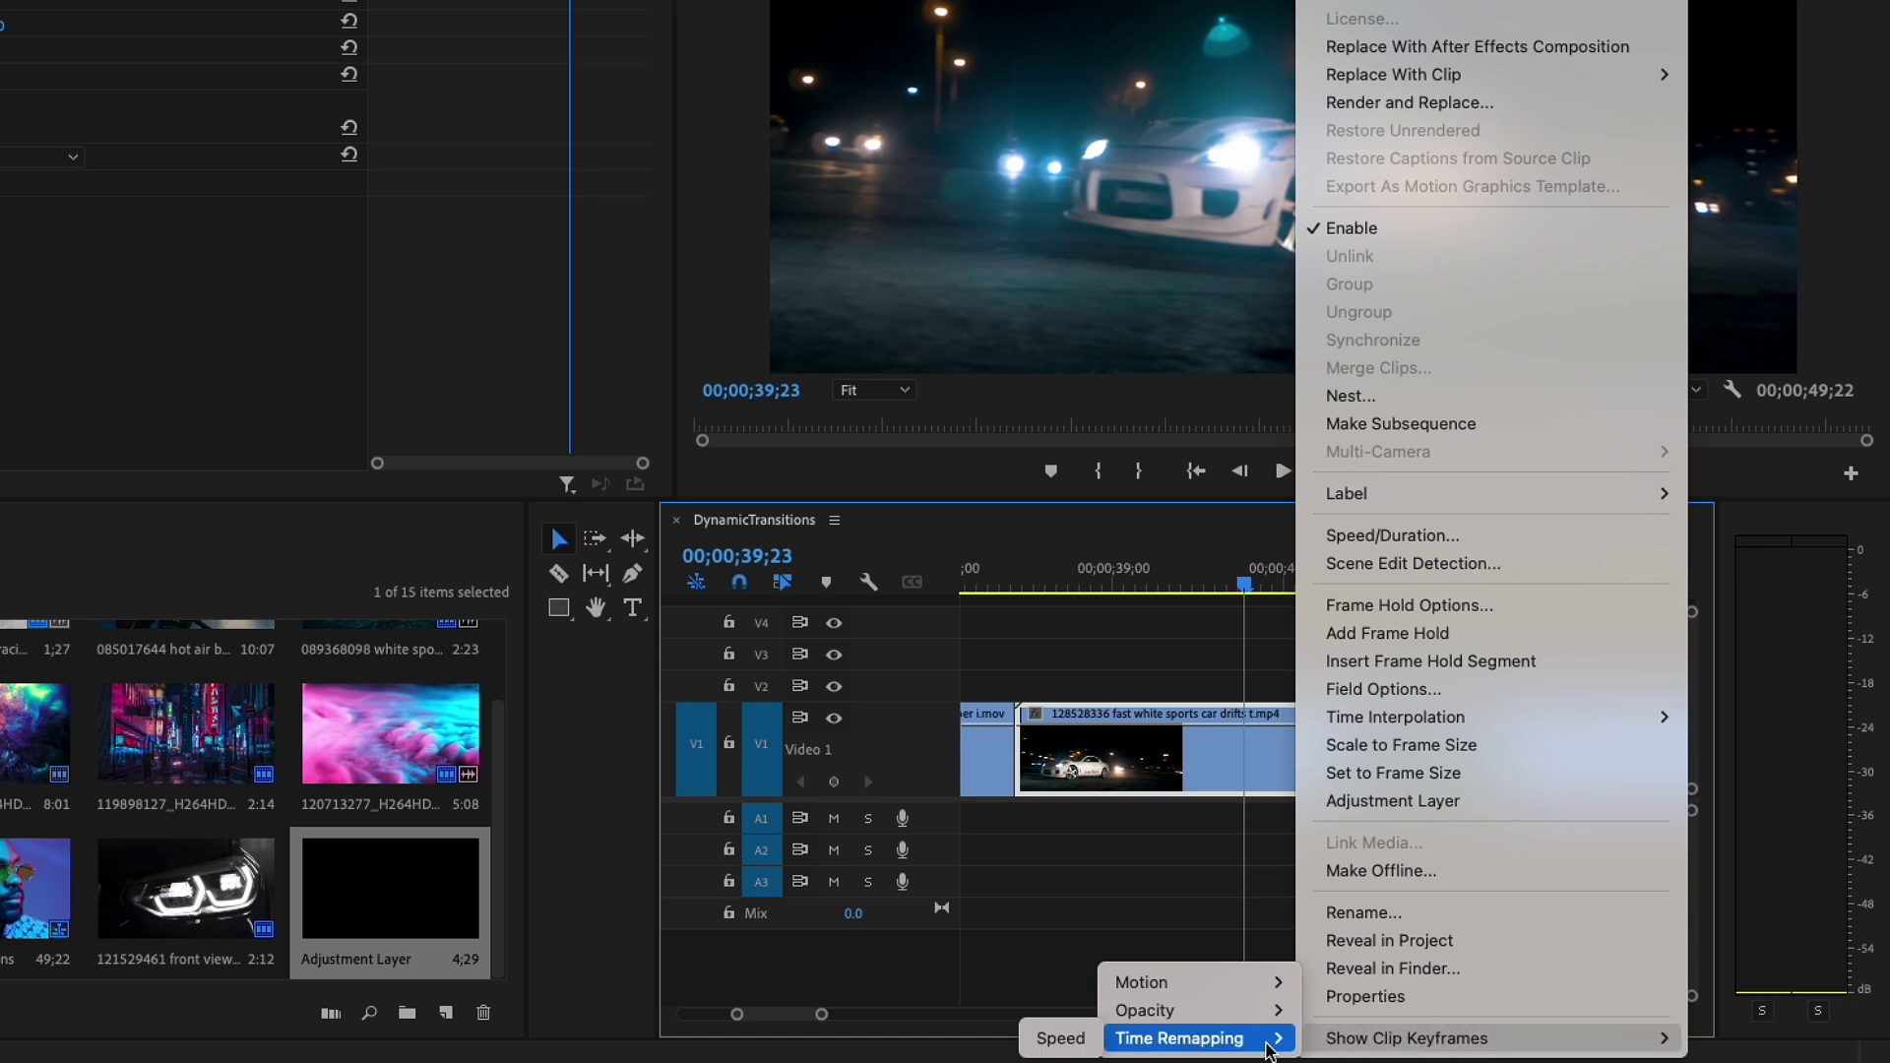
pyautogui.click(1063, 1039)
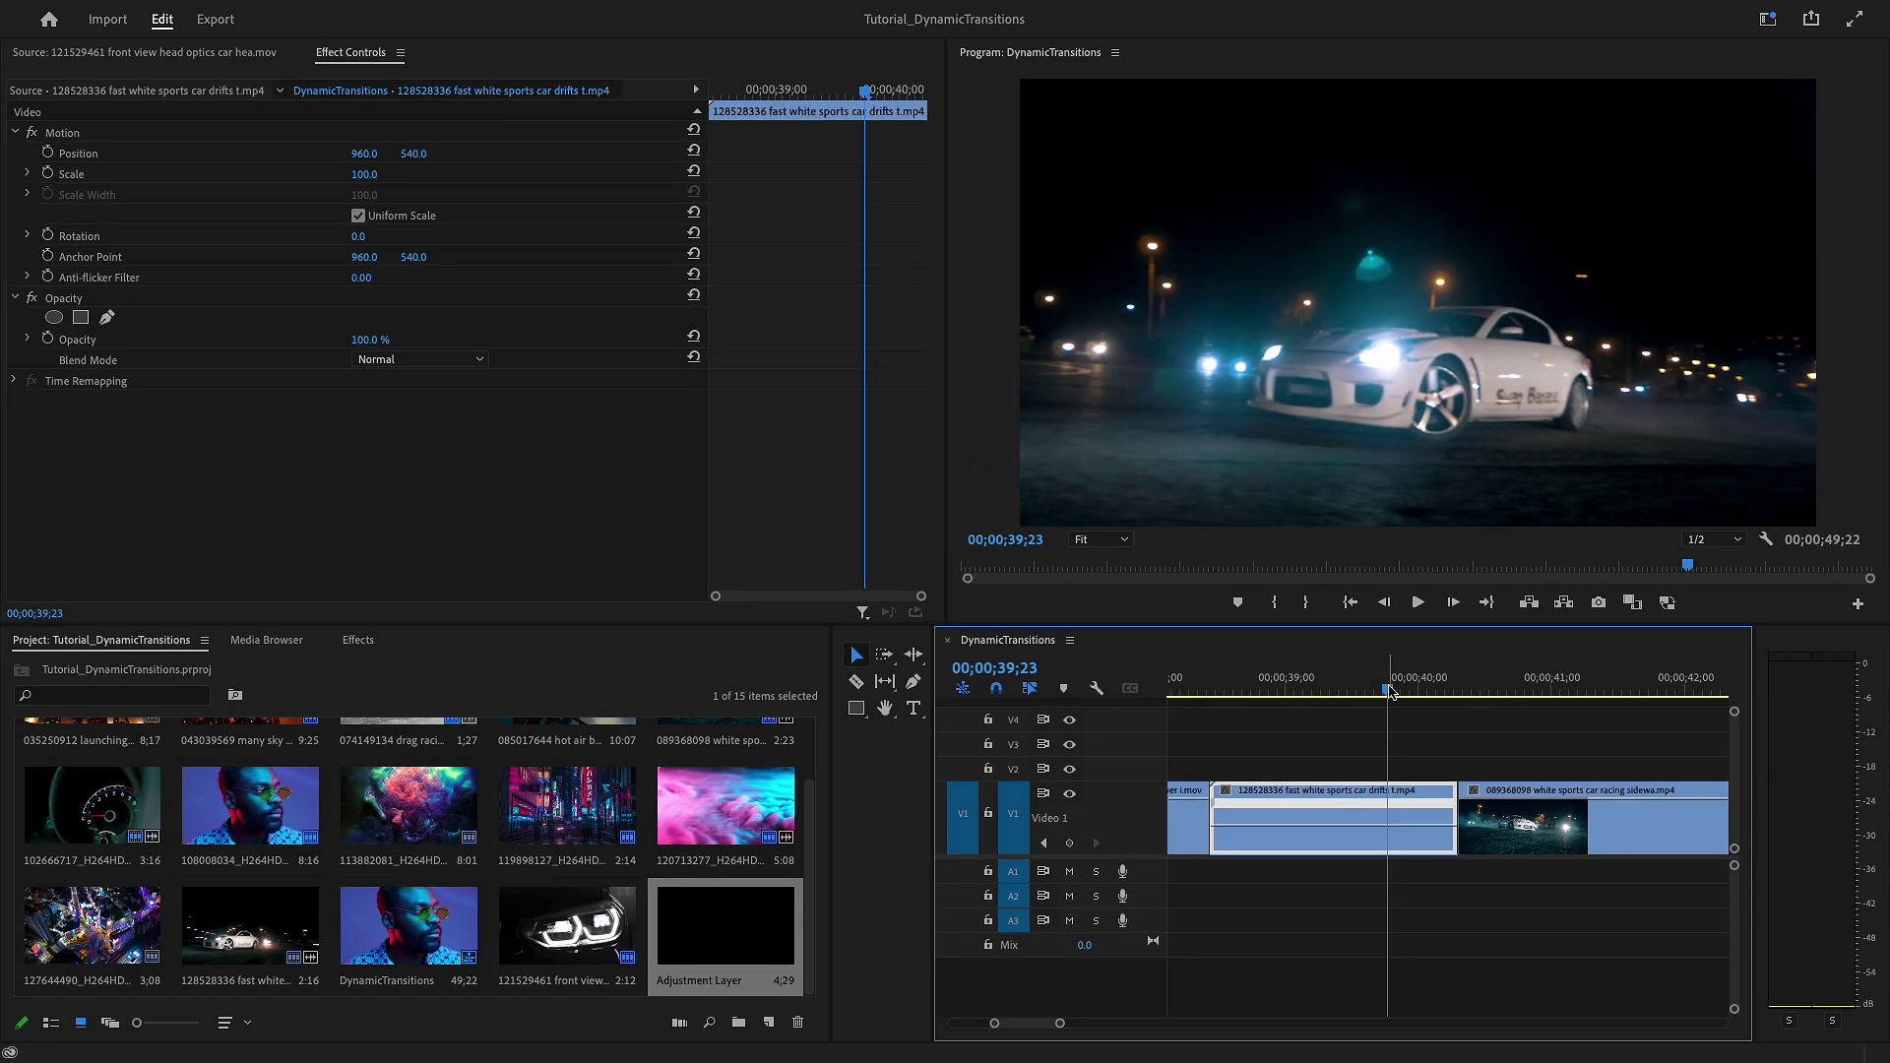
pyautogui.moveTo(1391, 692); pyautogui.dragTo(1346, 699)
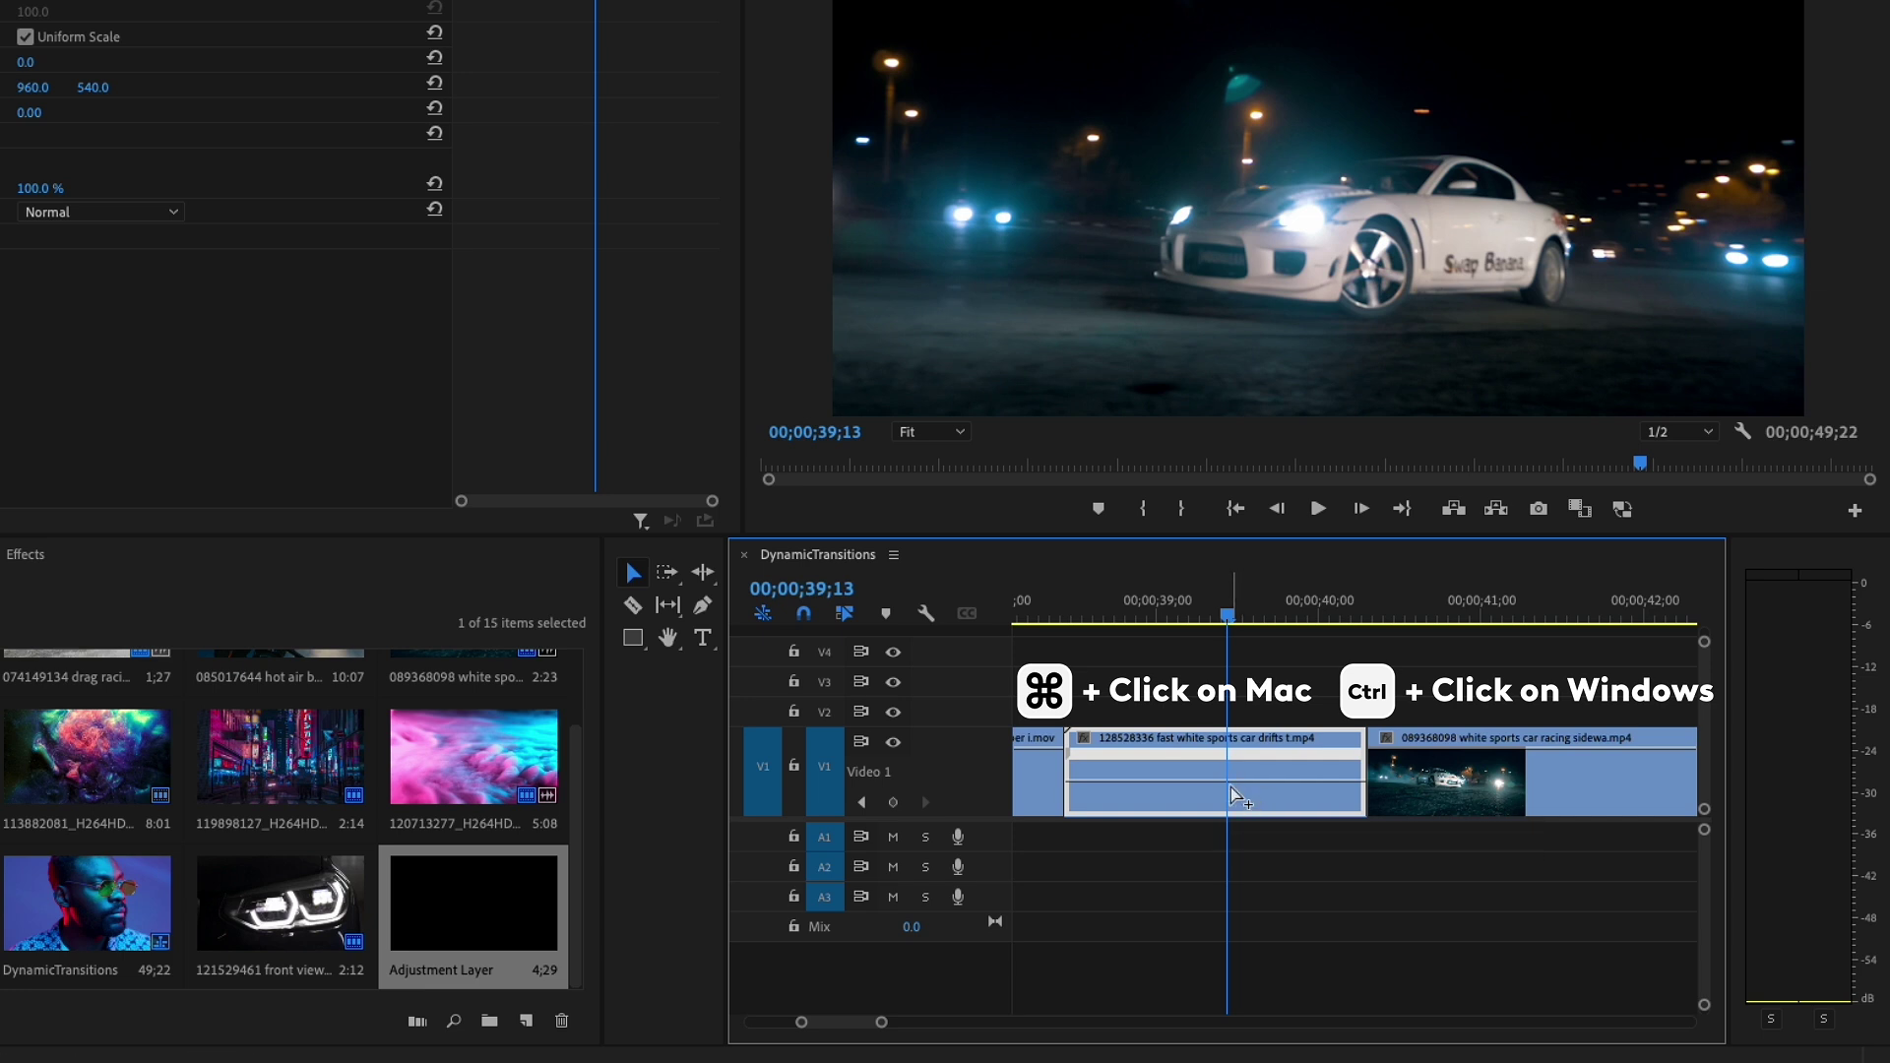
# Step: Add a speed keyframe at 39;13 on the drift clip, ramp it to 312%, and close the gap
pyautogui.keyDown('ctrl'); pyautogui.click(1233, 787); pyautogui.keyUp('ctrl')
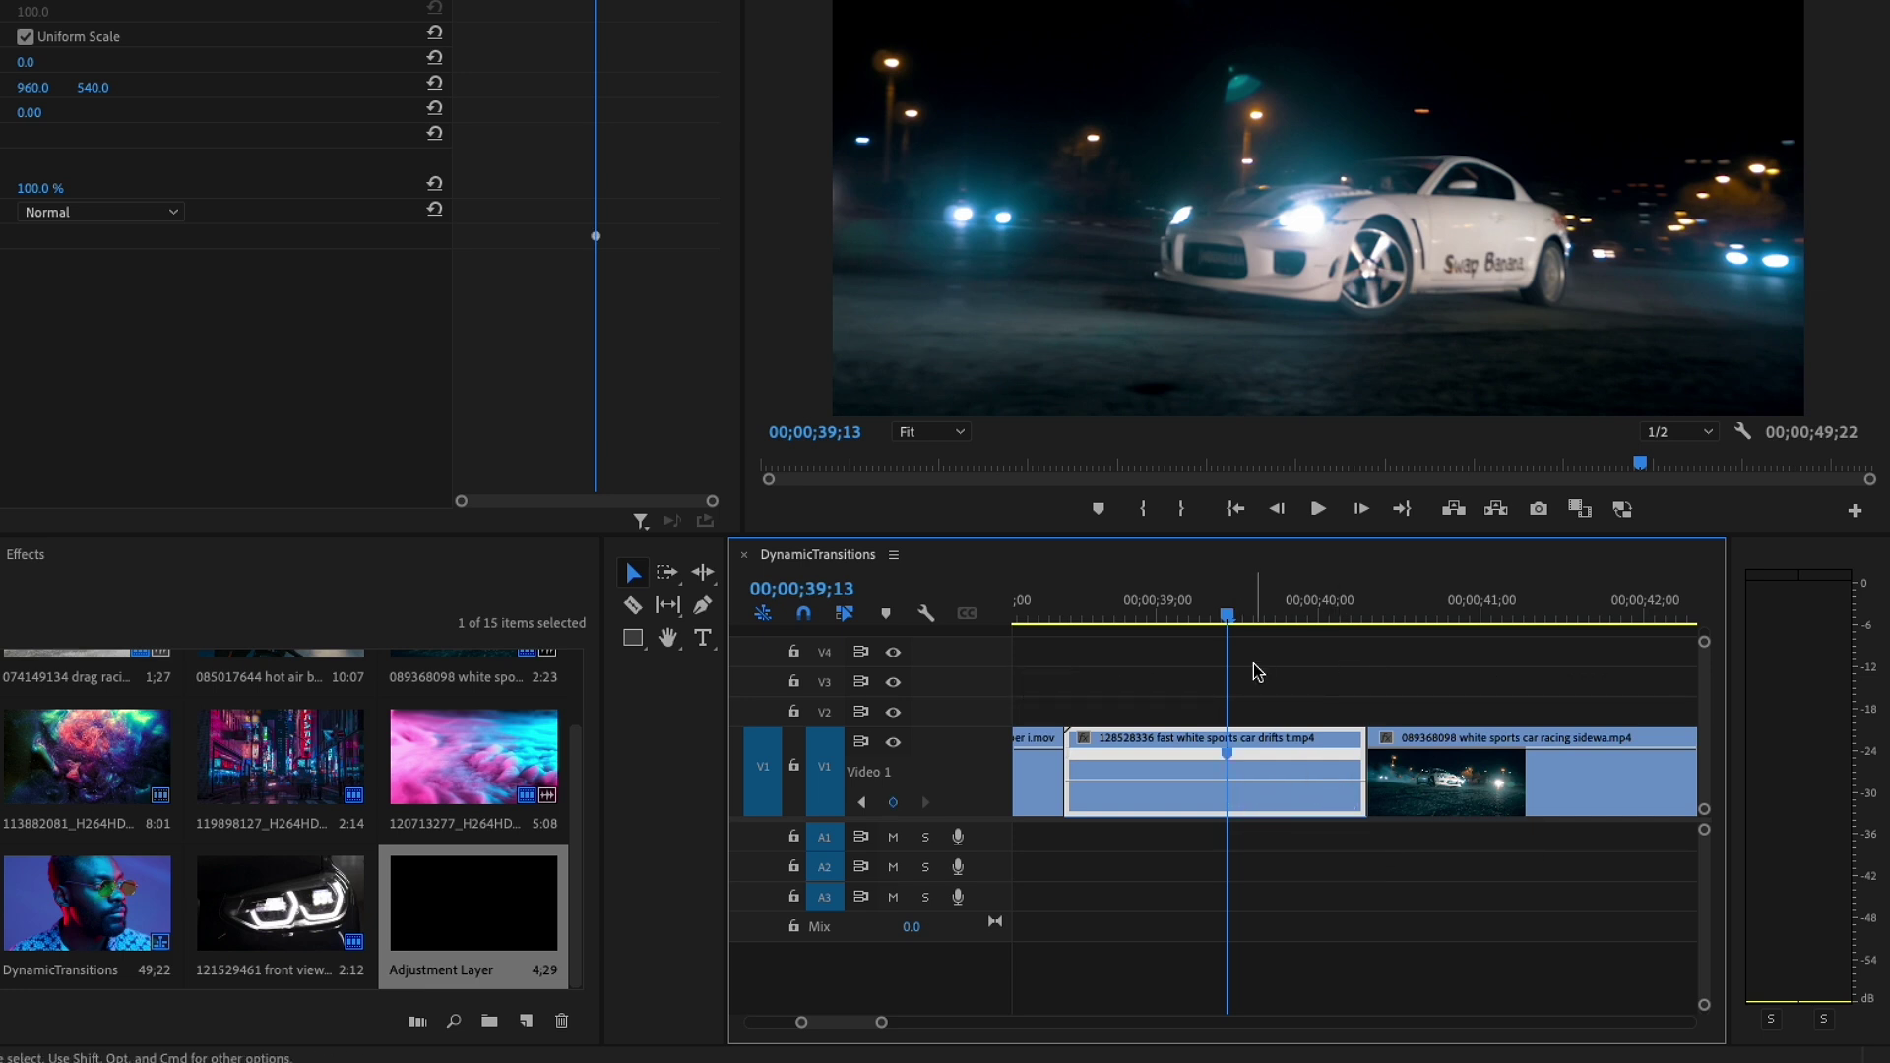
pyautogui.click(1260, 617)
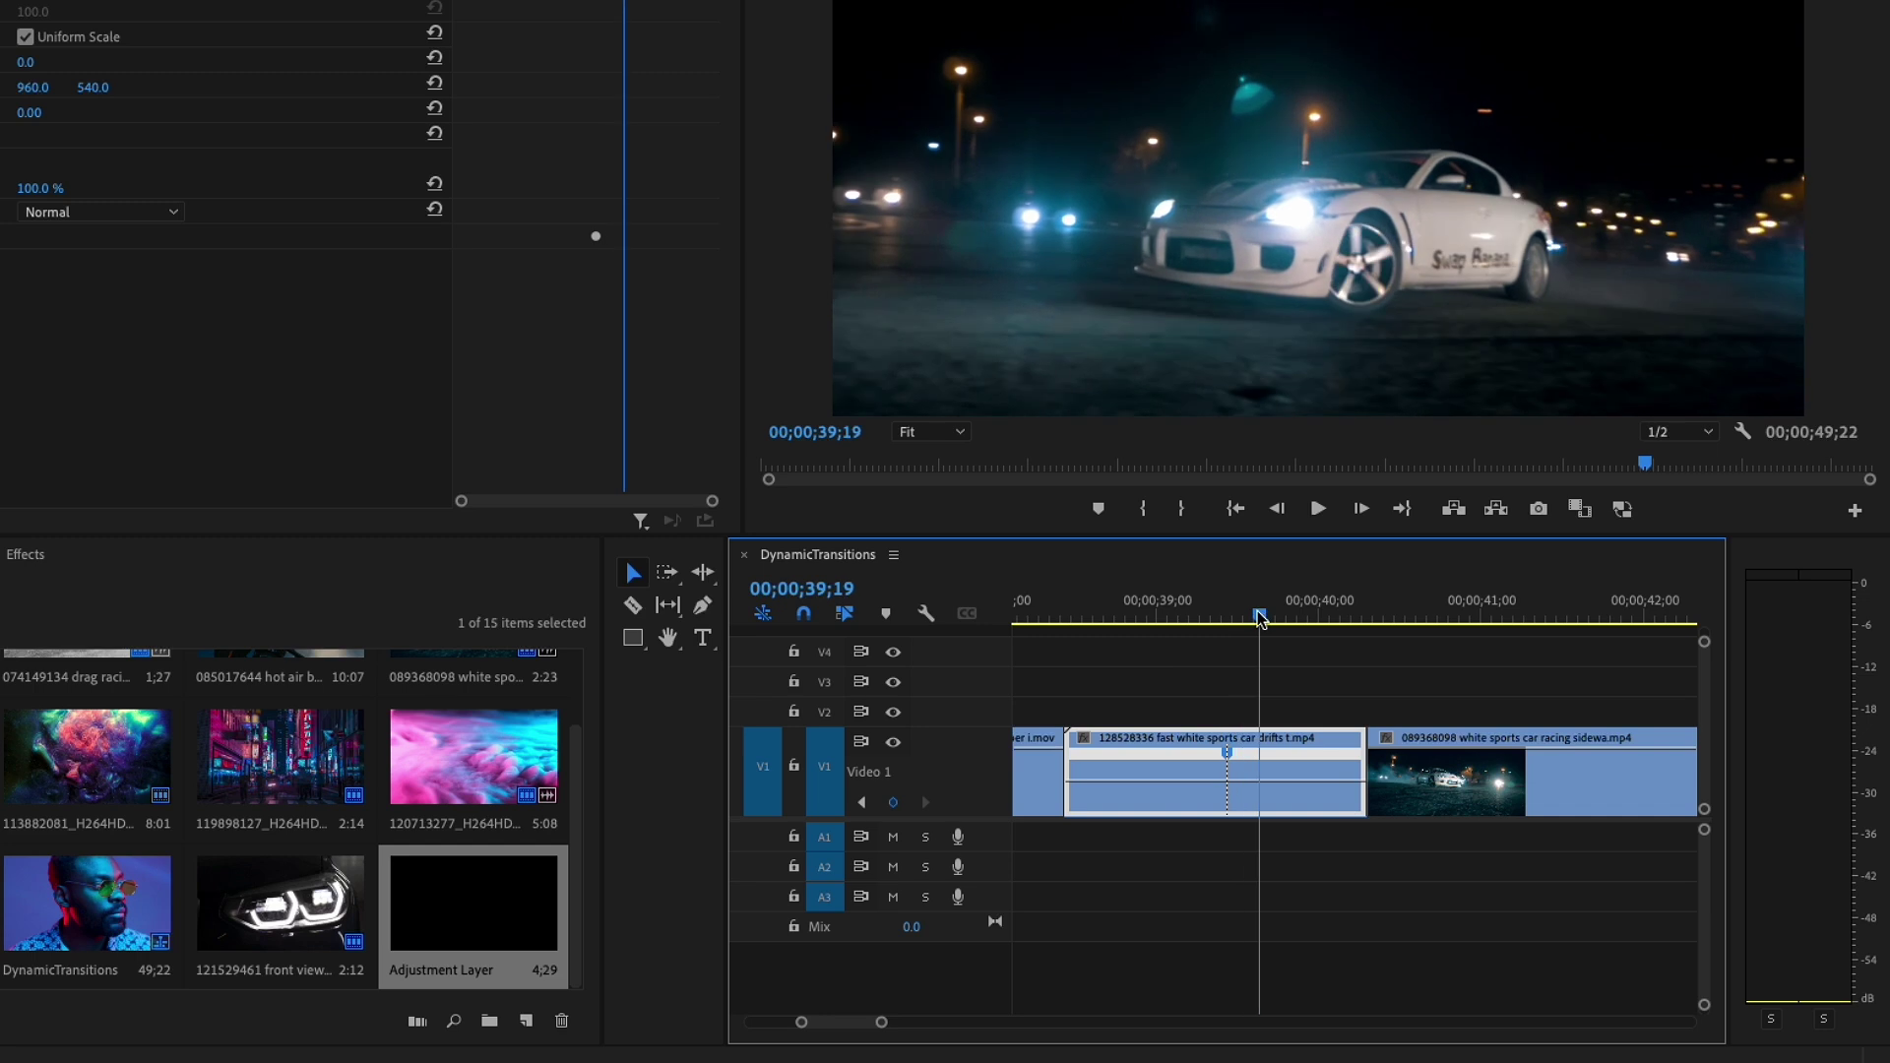
pyautogui.moveTo(1260, 617); pyautogui.dragTo(1227, 617)
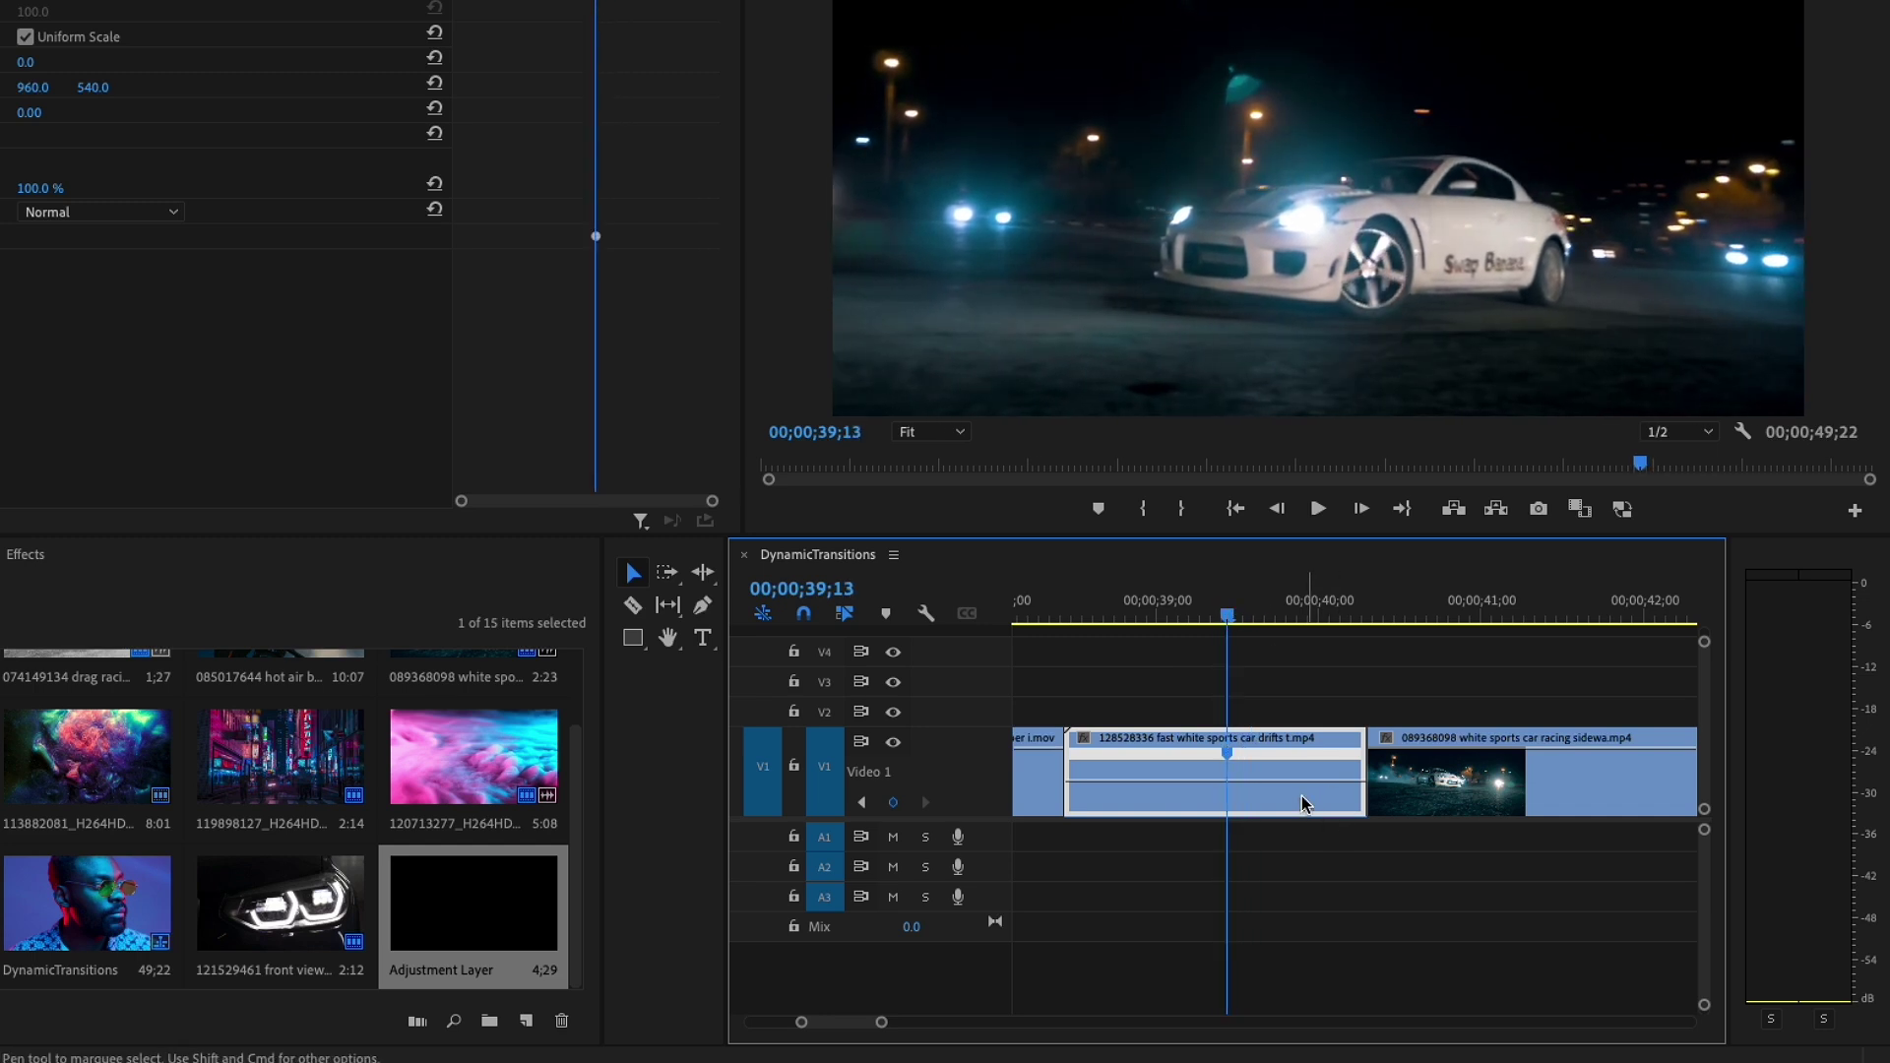
pyautogui.moveTo(1290, 781); pyautogui.dragTo(1290, 776)
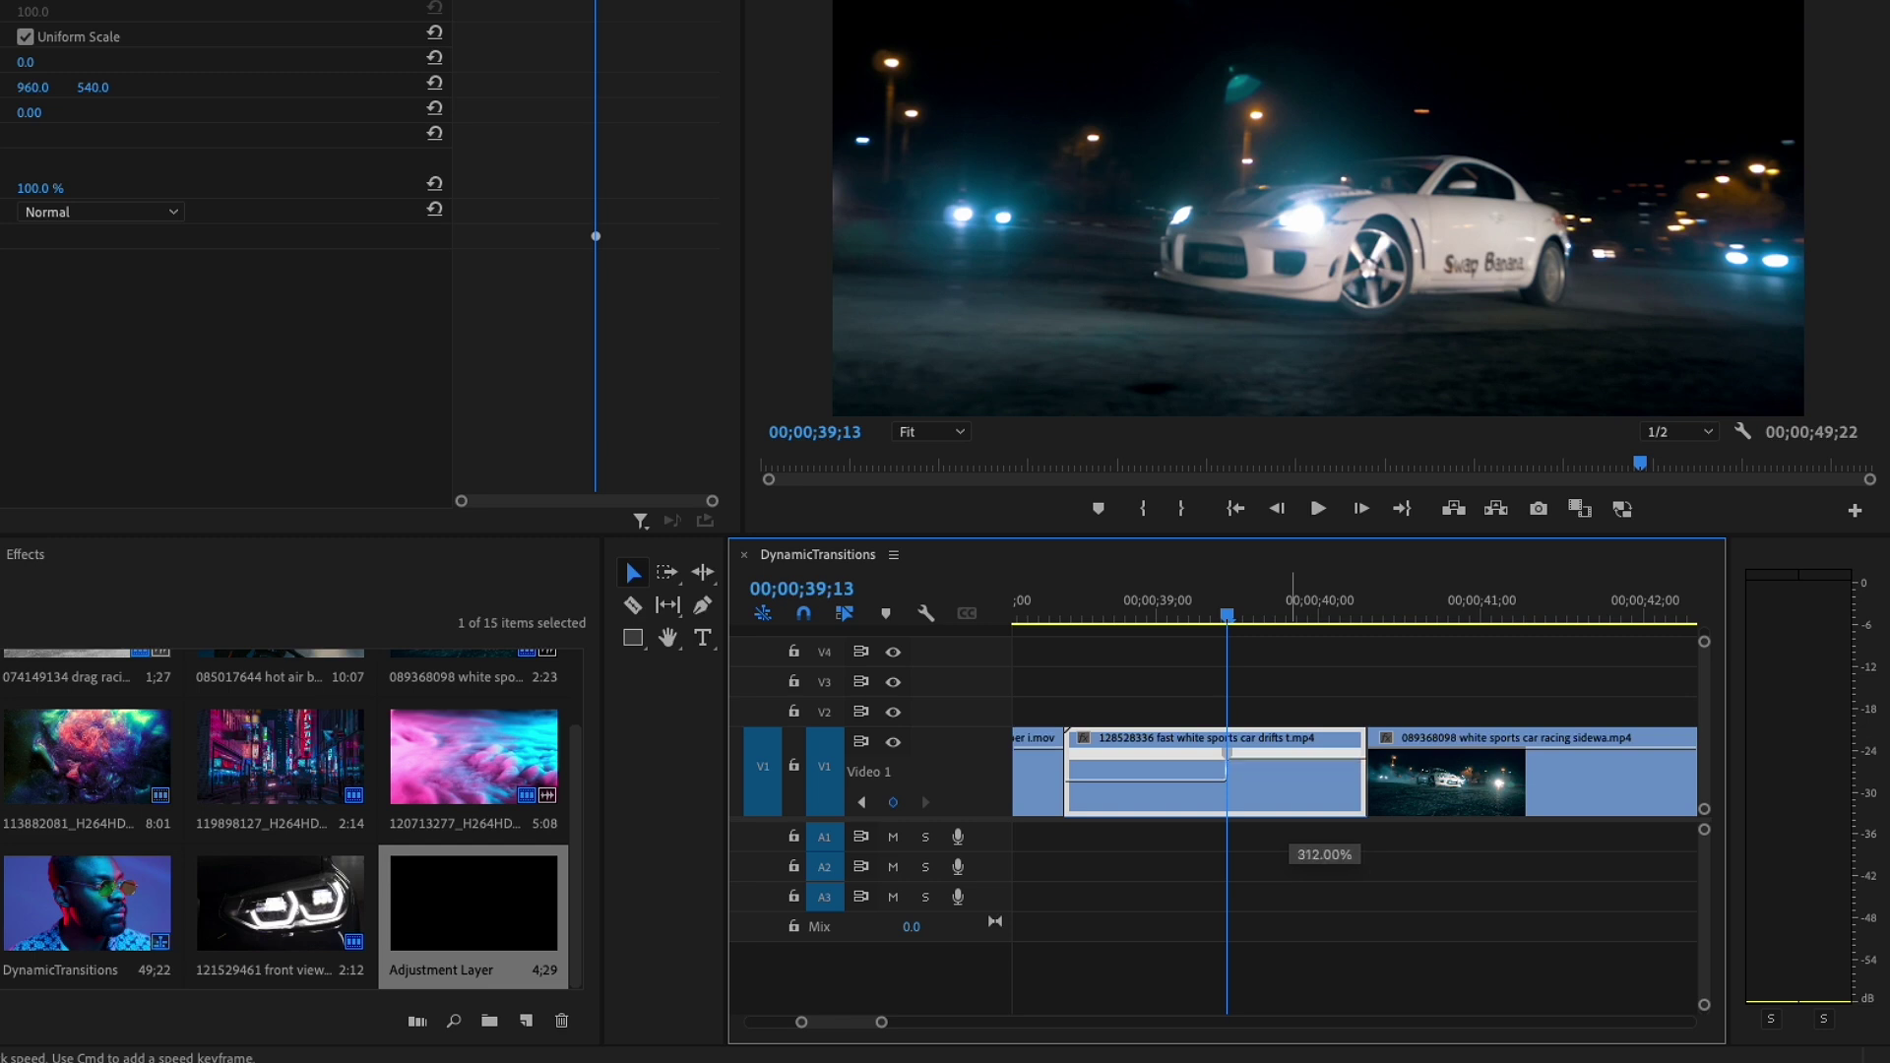
pyautogui.moveTo(1290, 775); pyautogui.dragTo(1286, 531)
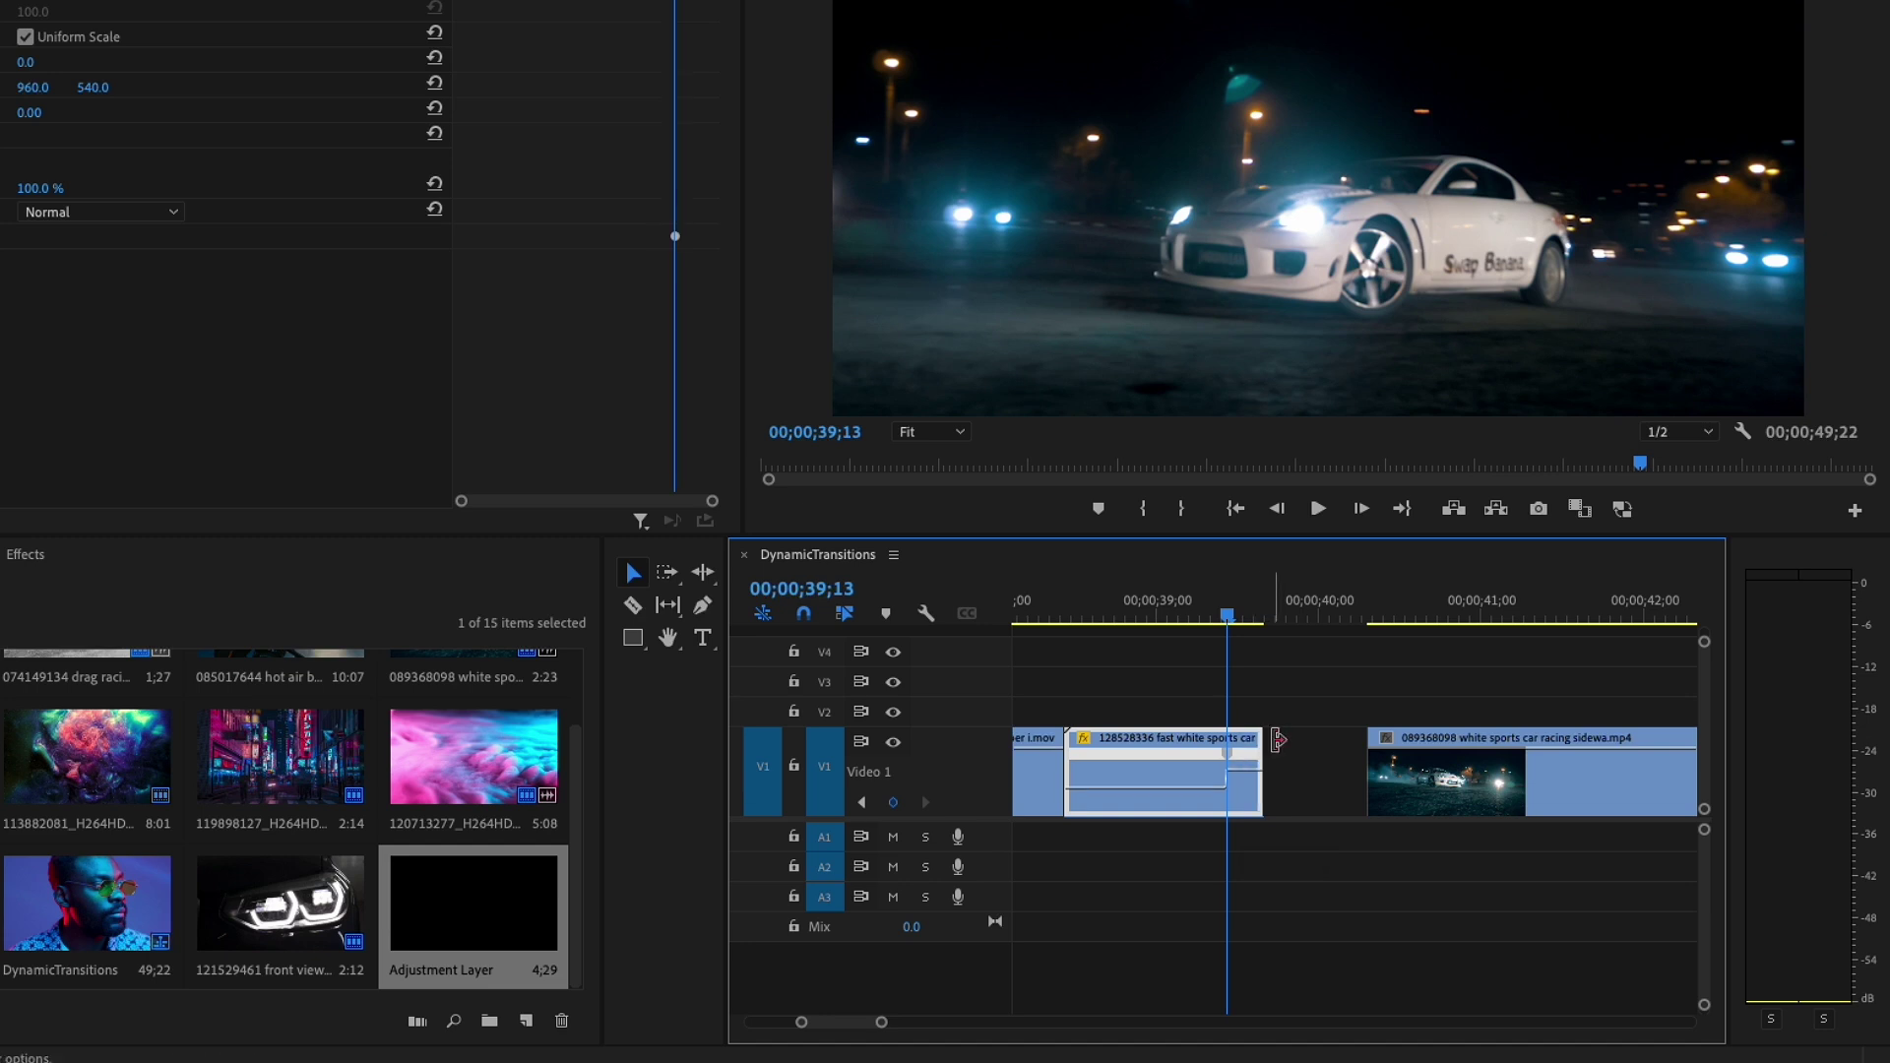
pyautogui.moveTo(1268, 748); pyautogui.dragTo(1295, 749)
pyautogui.click(1329, 758)
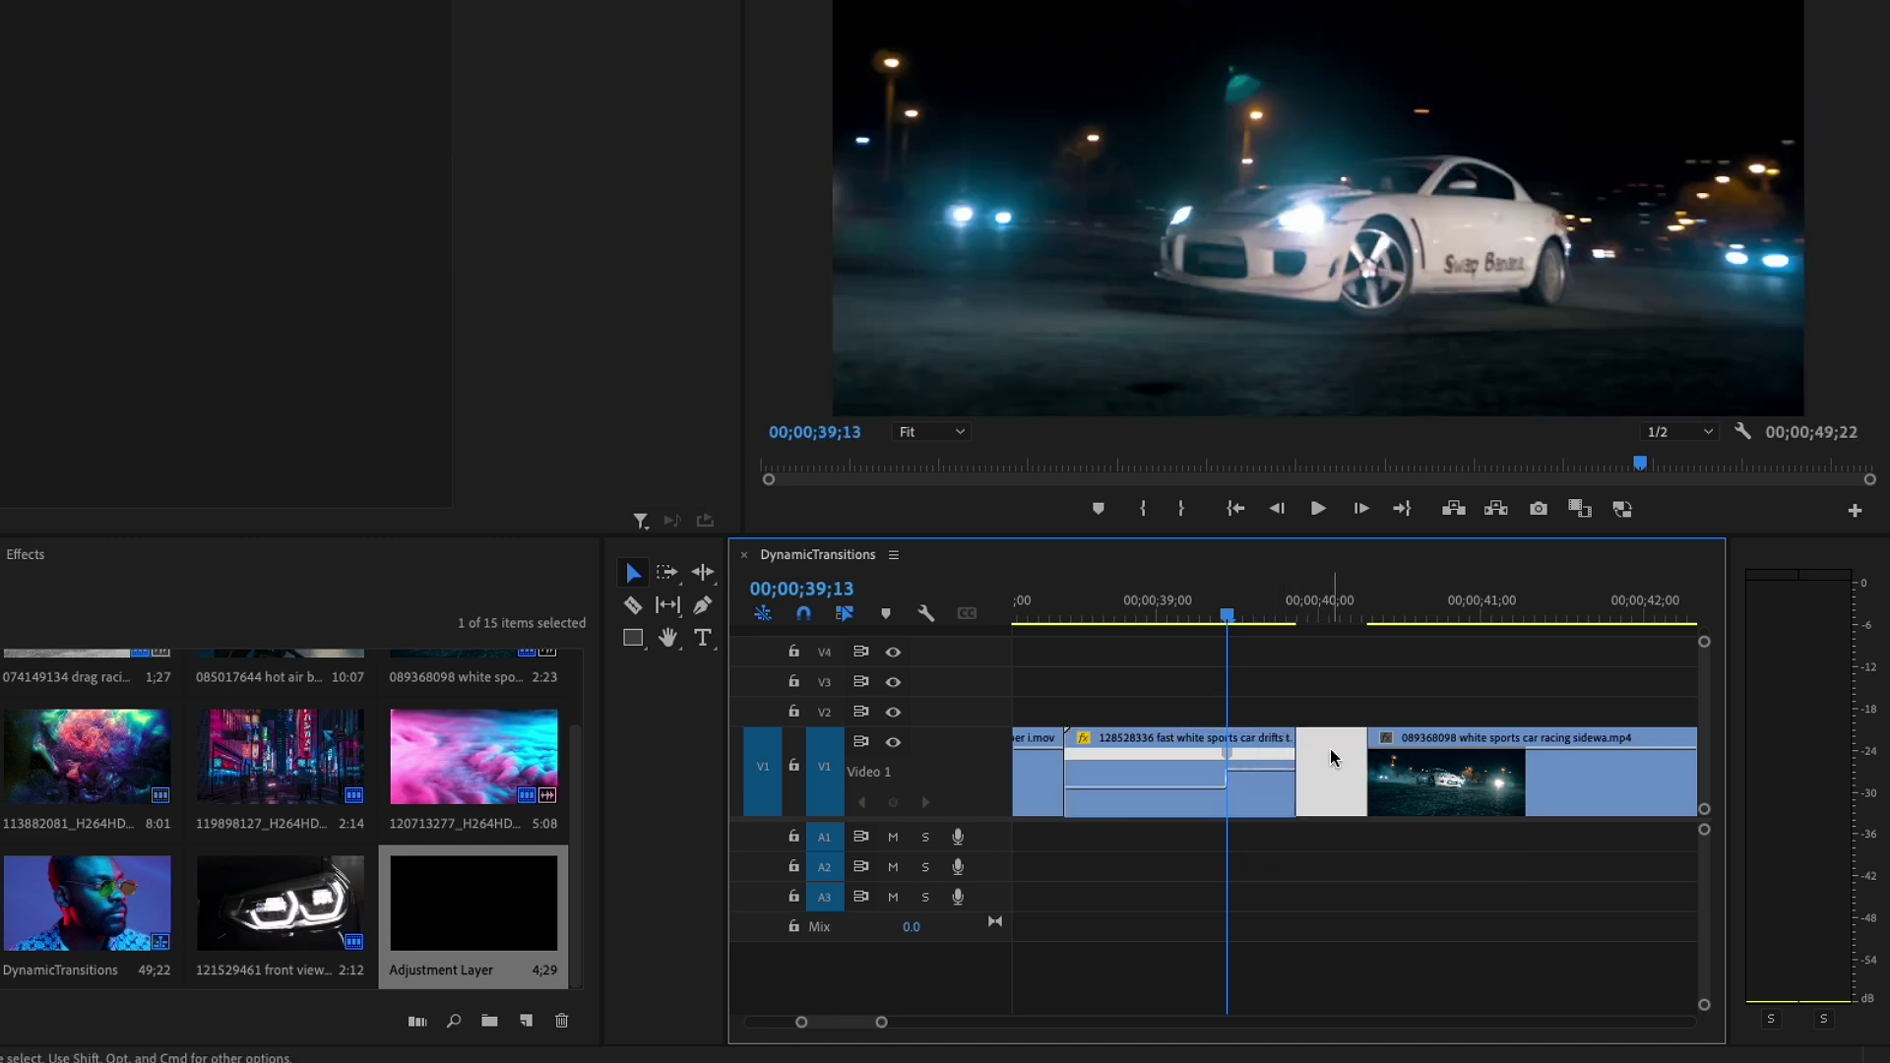
pyautogui.press('Delete')
# Step: Play back the drift clip's speed ramp across the cut
pyautogui.moveTo(1227, 614); pyautogui.dragTo(1324, 608)
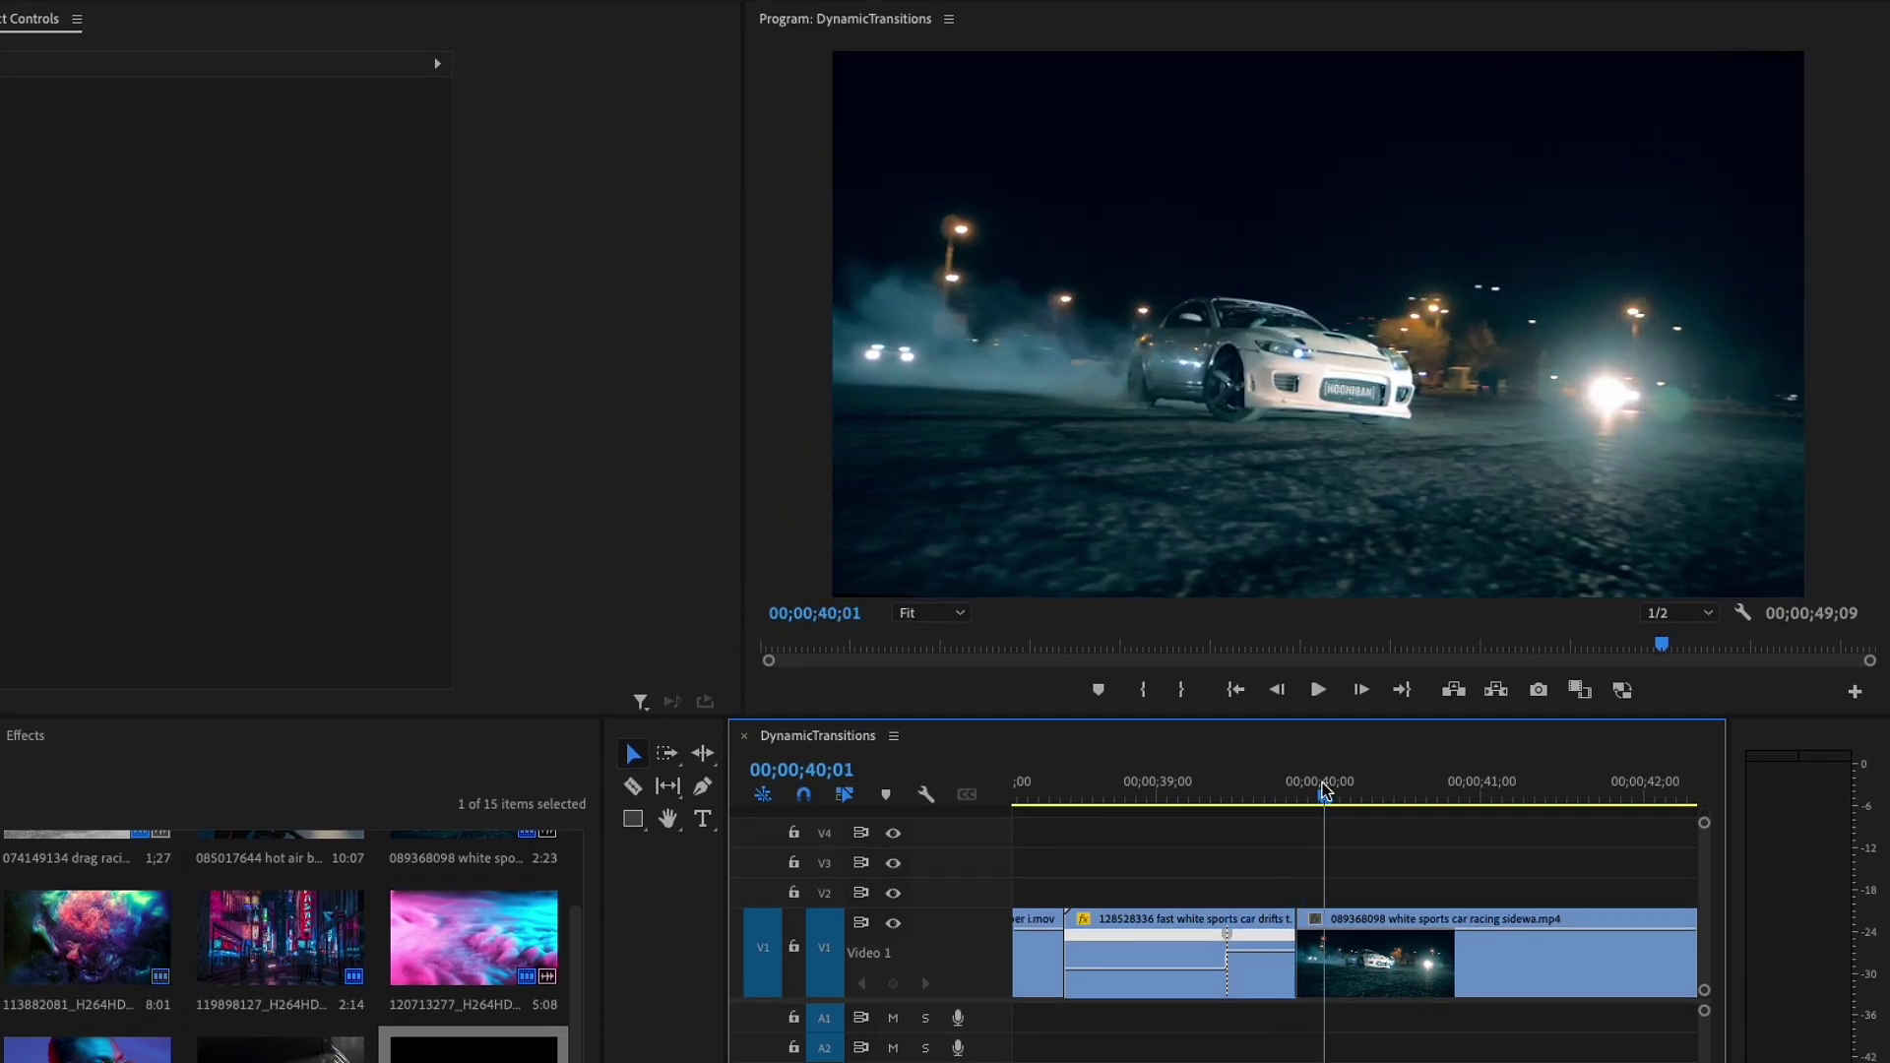
pyautogui.moveTo(1324, 788); pyautogui.dragTo(1197, 777)
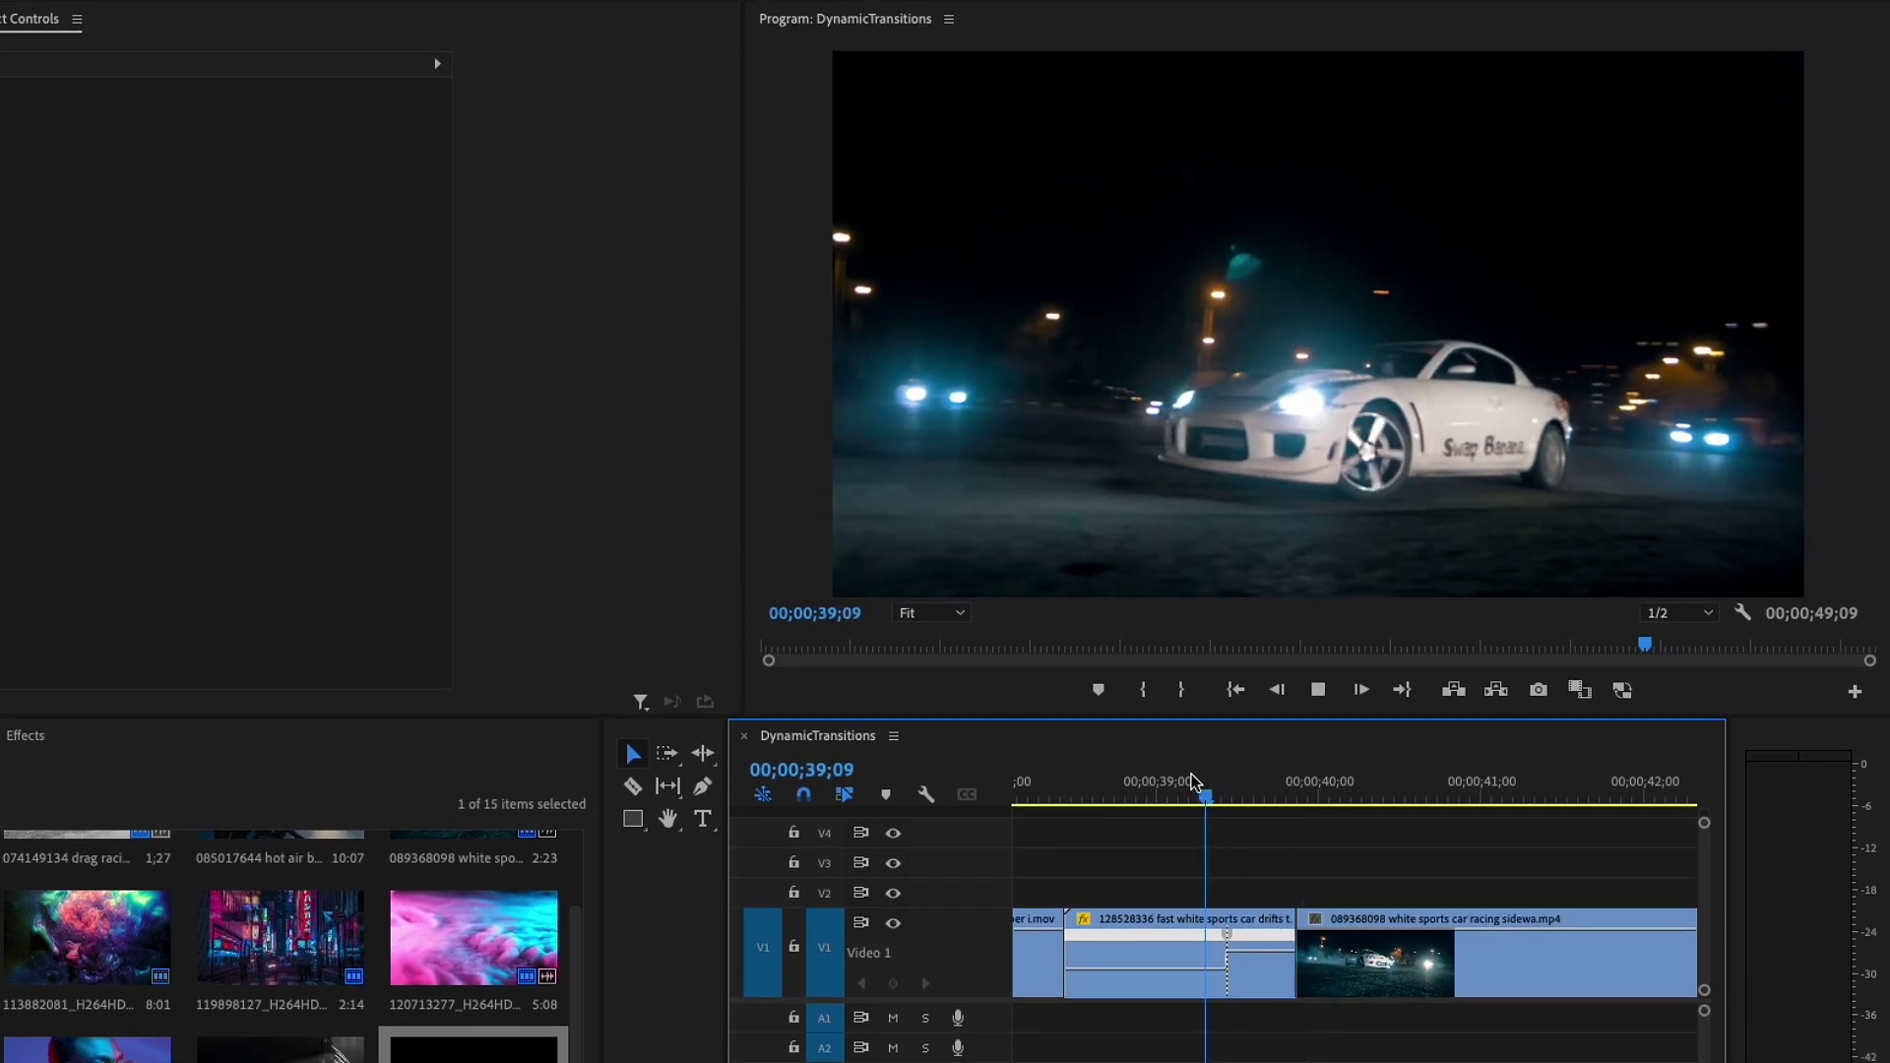
pyautogui.press('space')
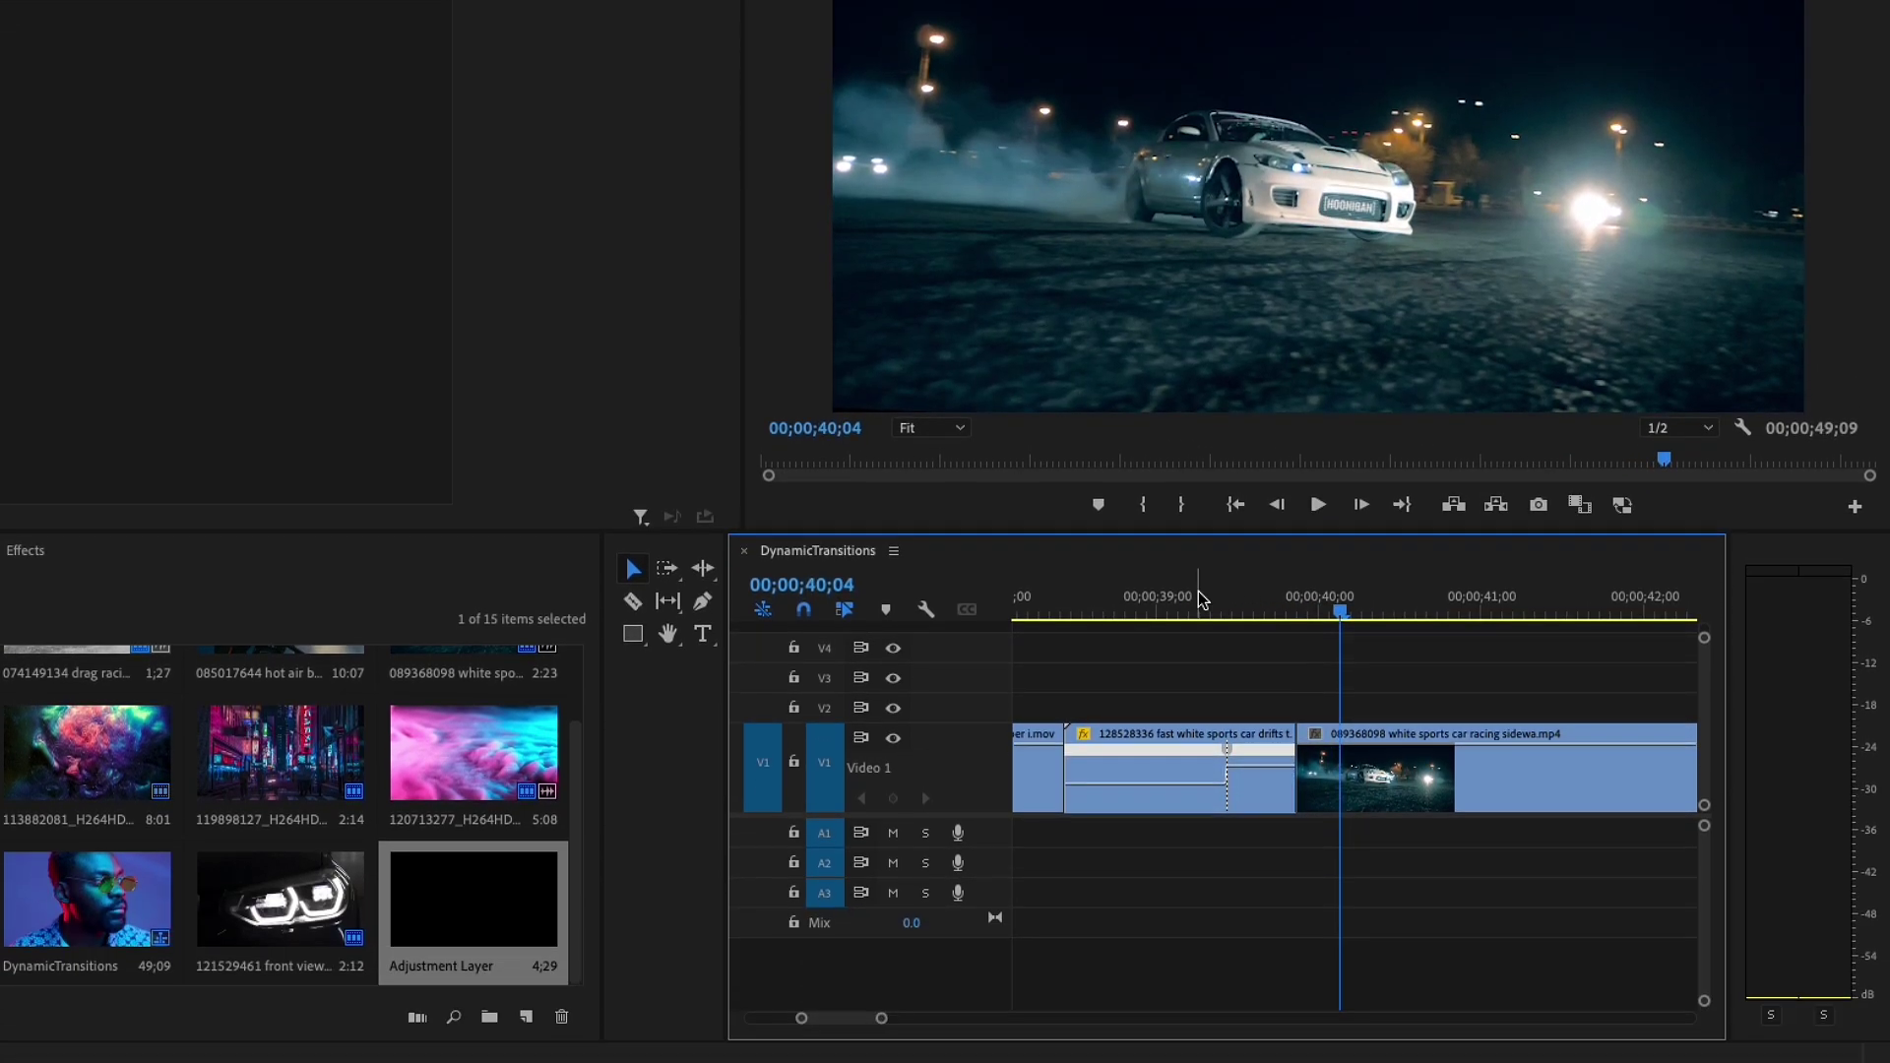
pyautogui.click(1220, 735)
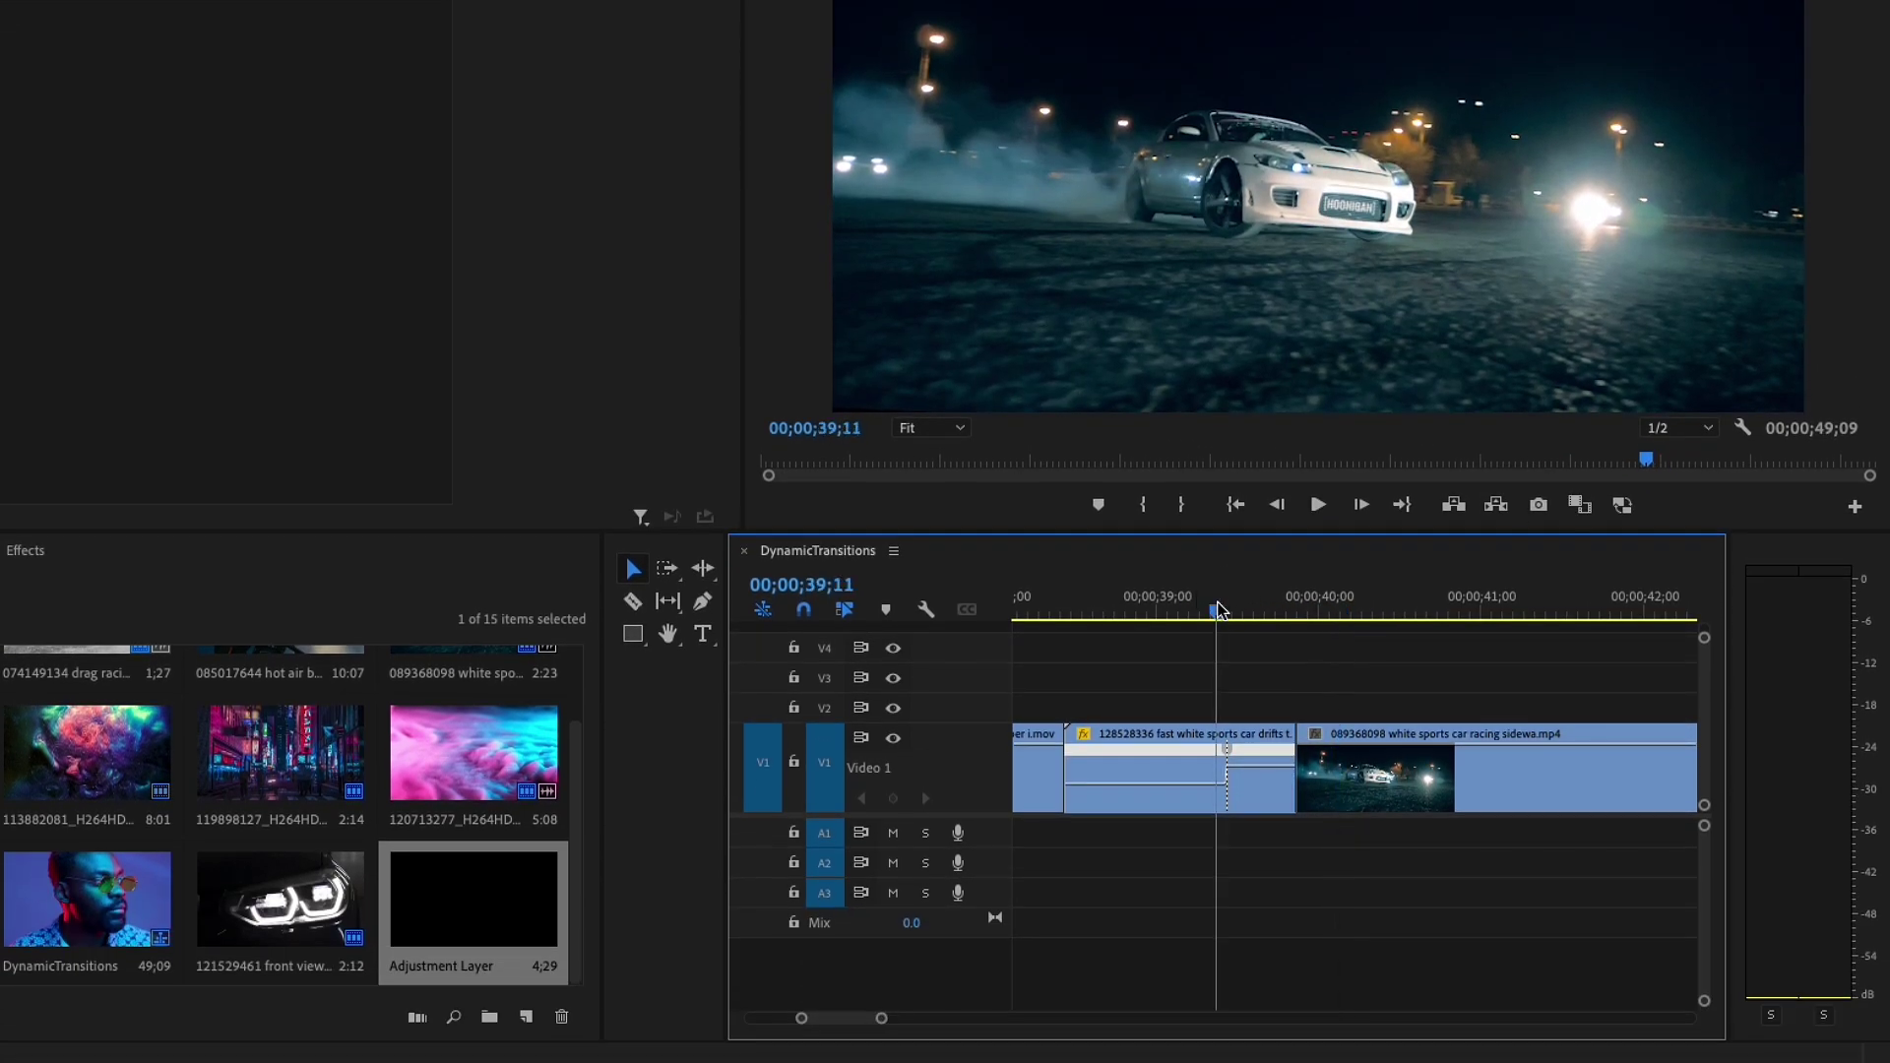
pyautogui.press('space')
# Step: Add a speed keyframe on the sideways racing clip, speed its start to 340%, and extend its end
pyautogui.press('space')
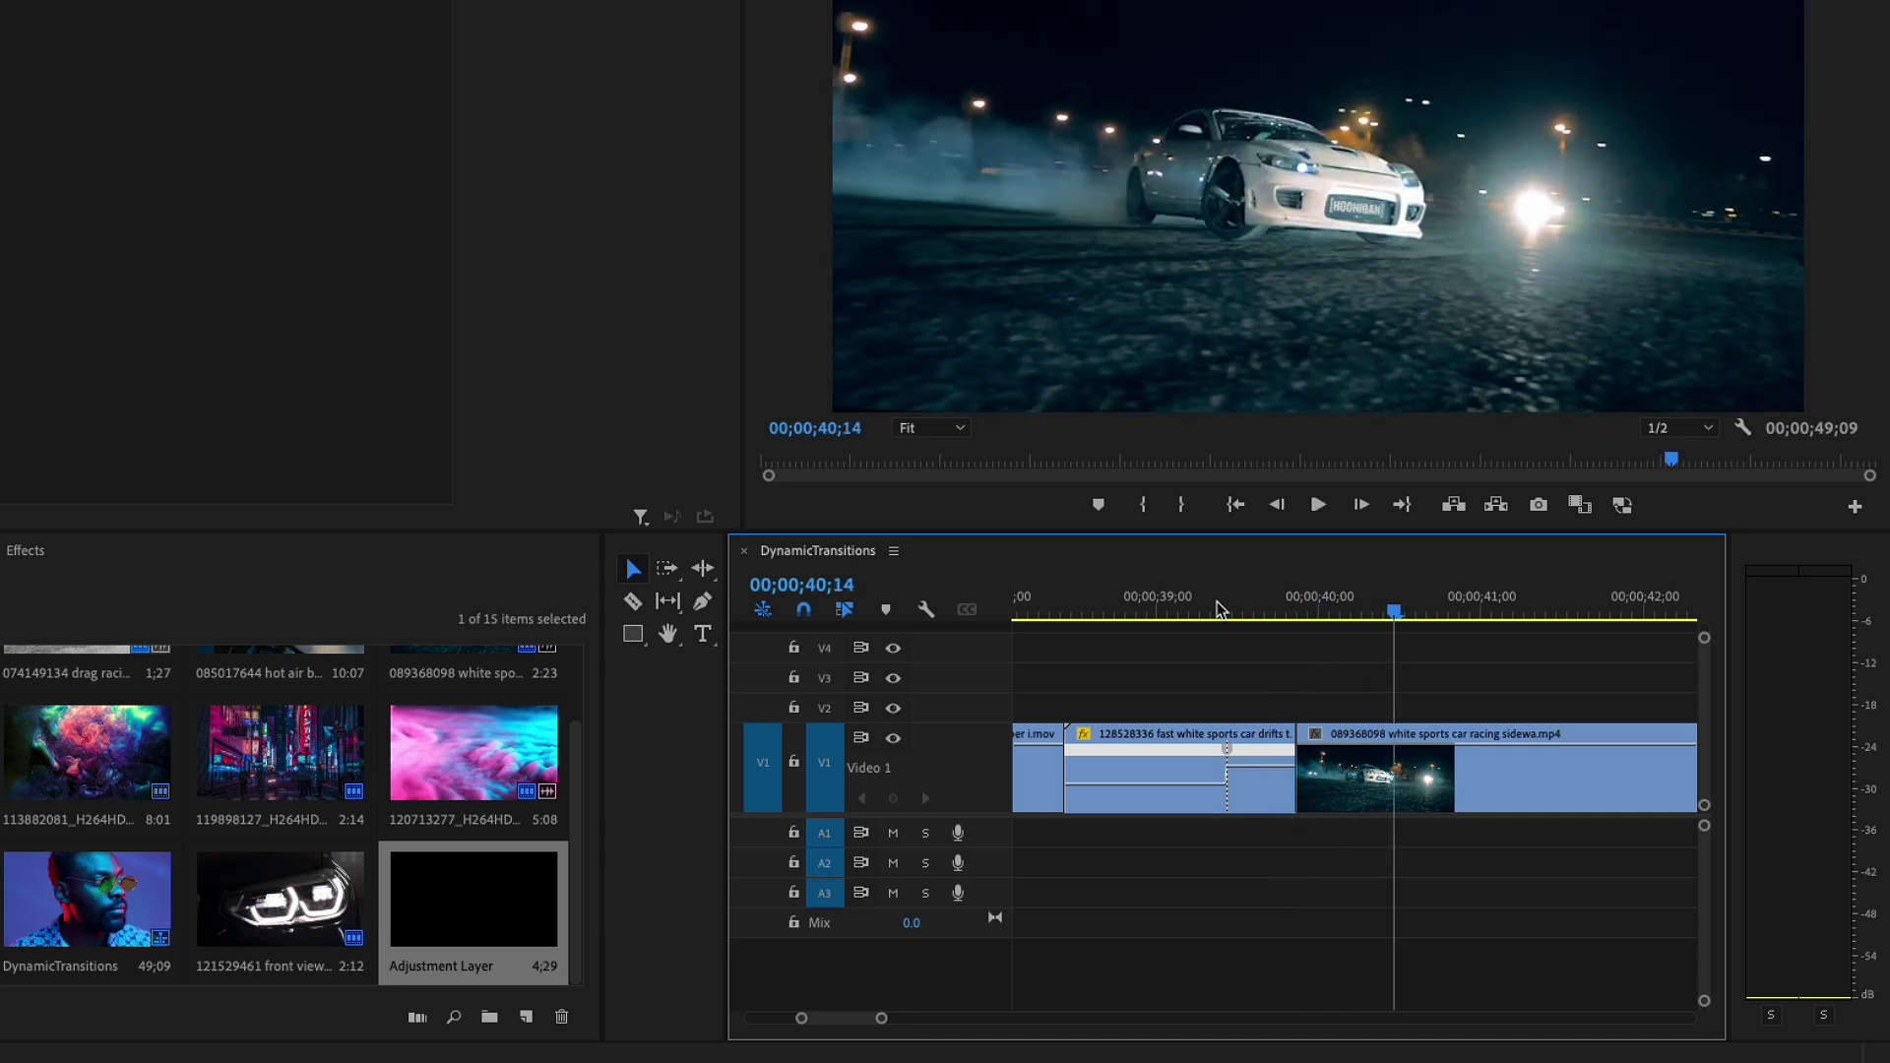
pyautogui.click(1255, 773)
pyautogui.click(1298, 605)
pyautogui.press('space')
pyautogui.rightClick(1176, 778)
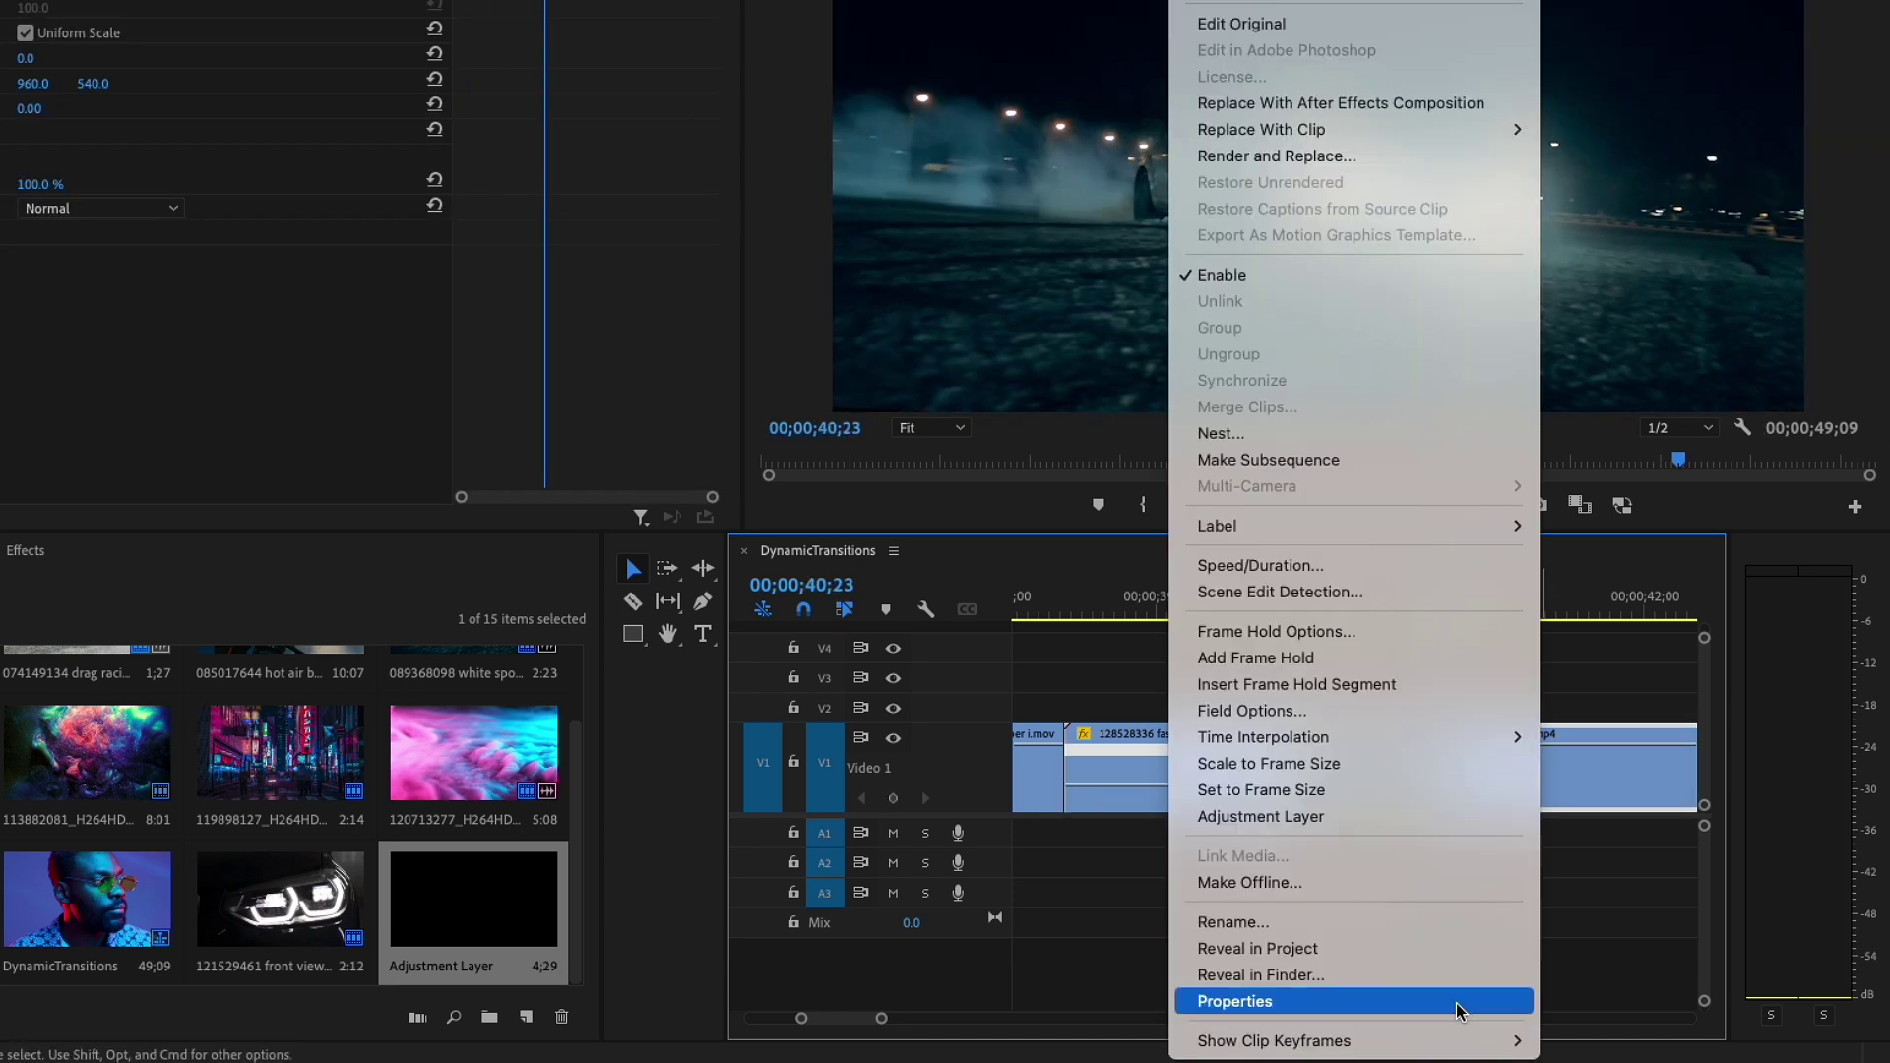
pyautogui.press('Escape')
pyautogui.click(1566, 612)
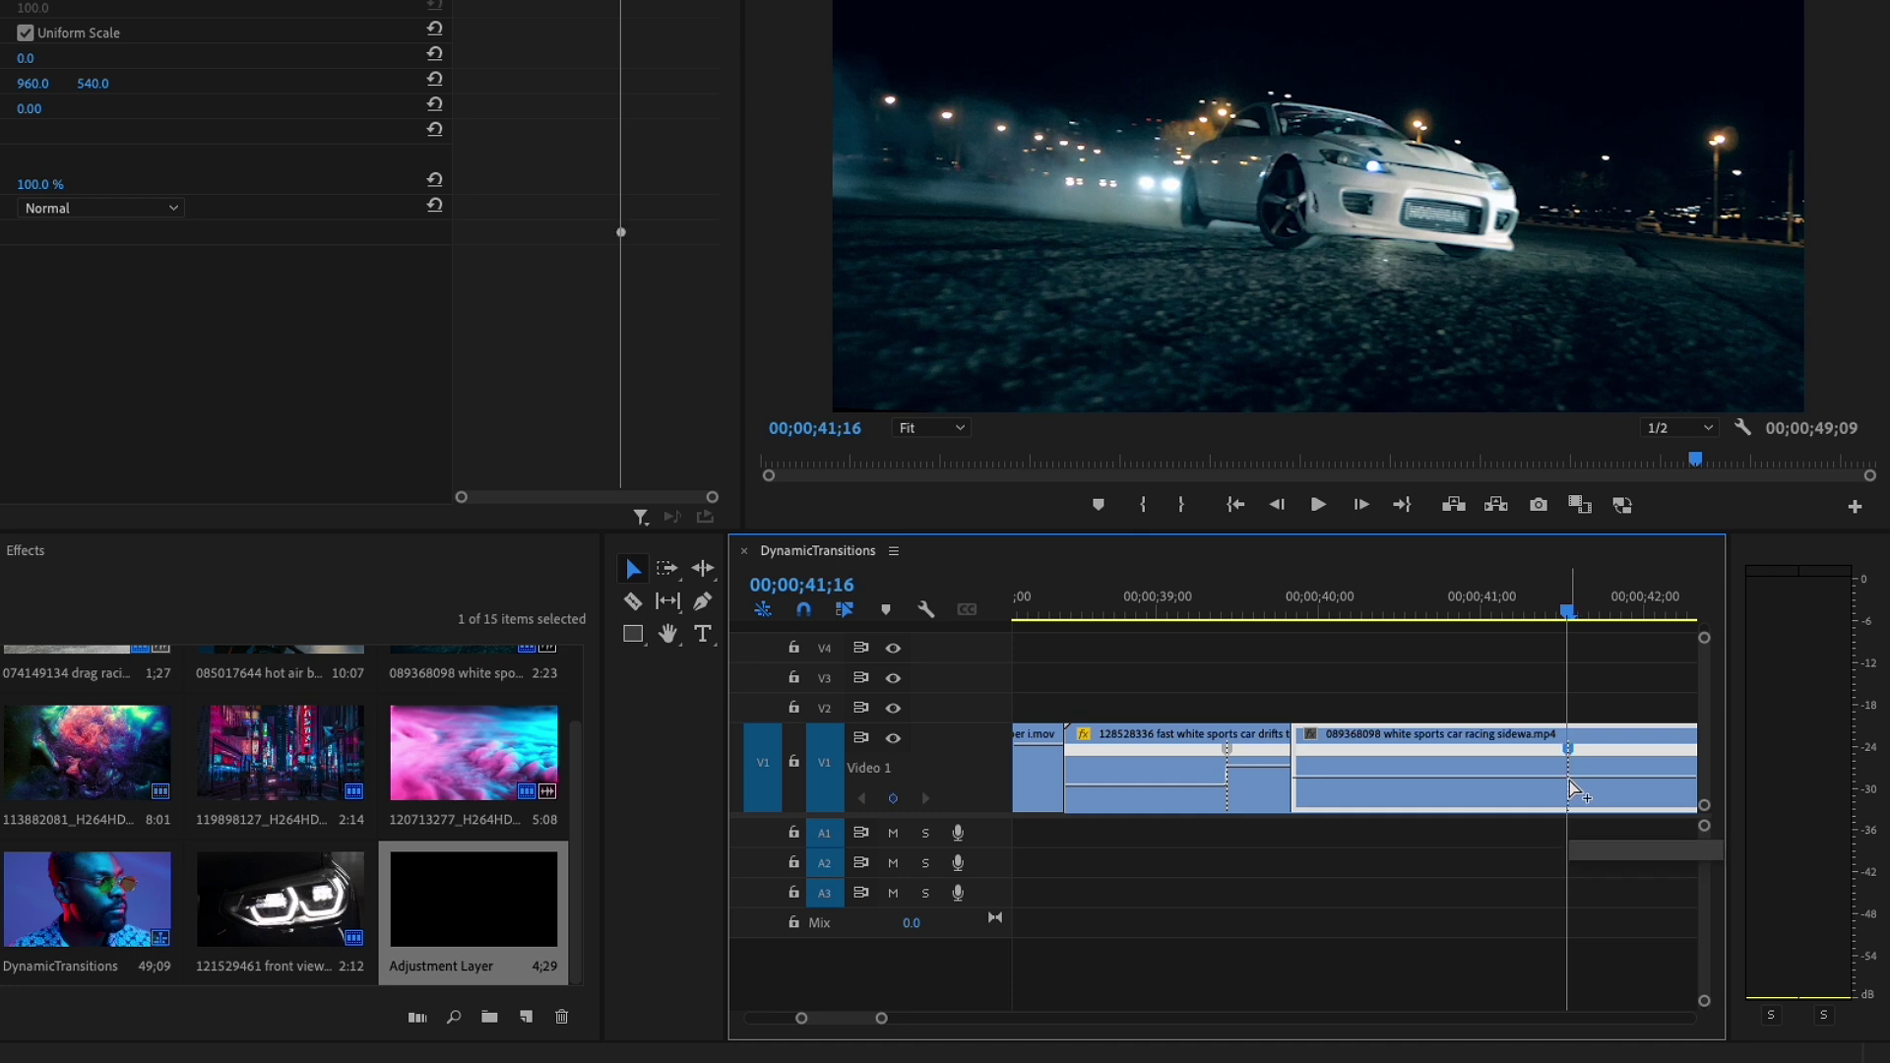
pyautogui.keyDown('super'); pyautogui.click(1378, 777); pyautogui.keyUp('super')
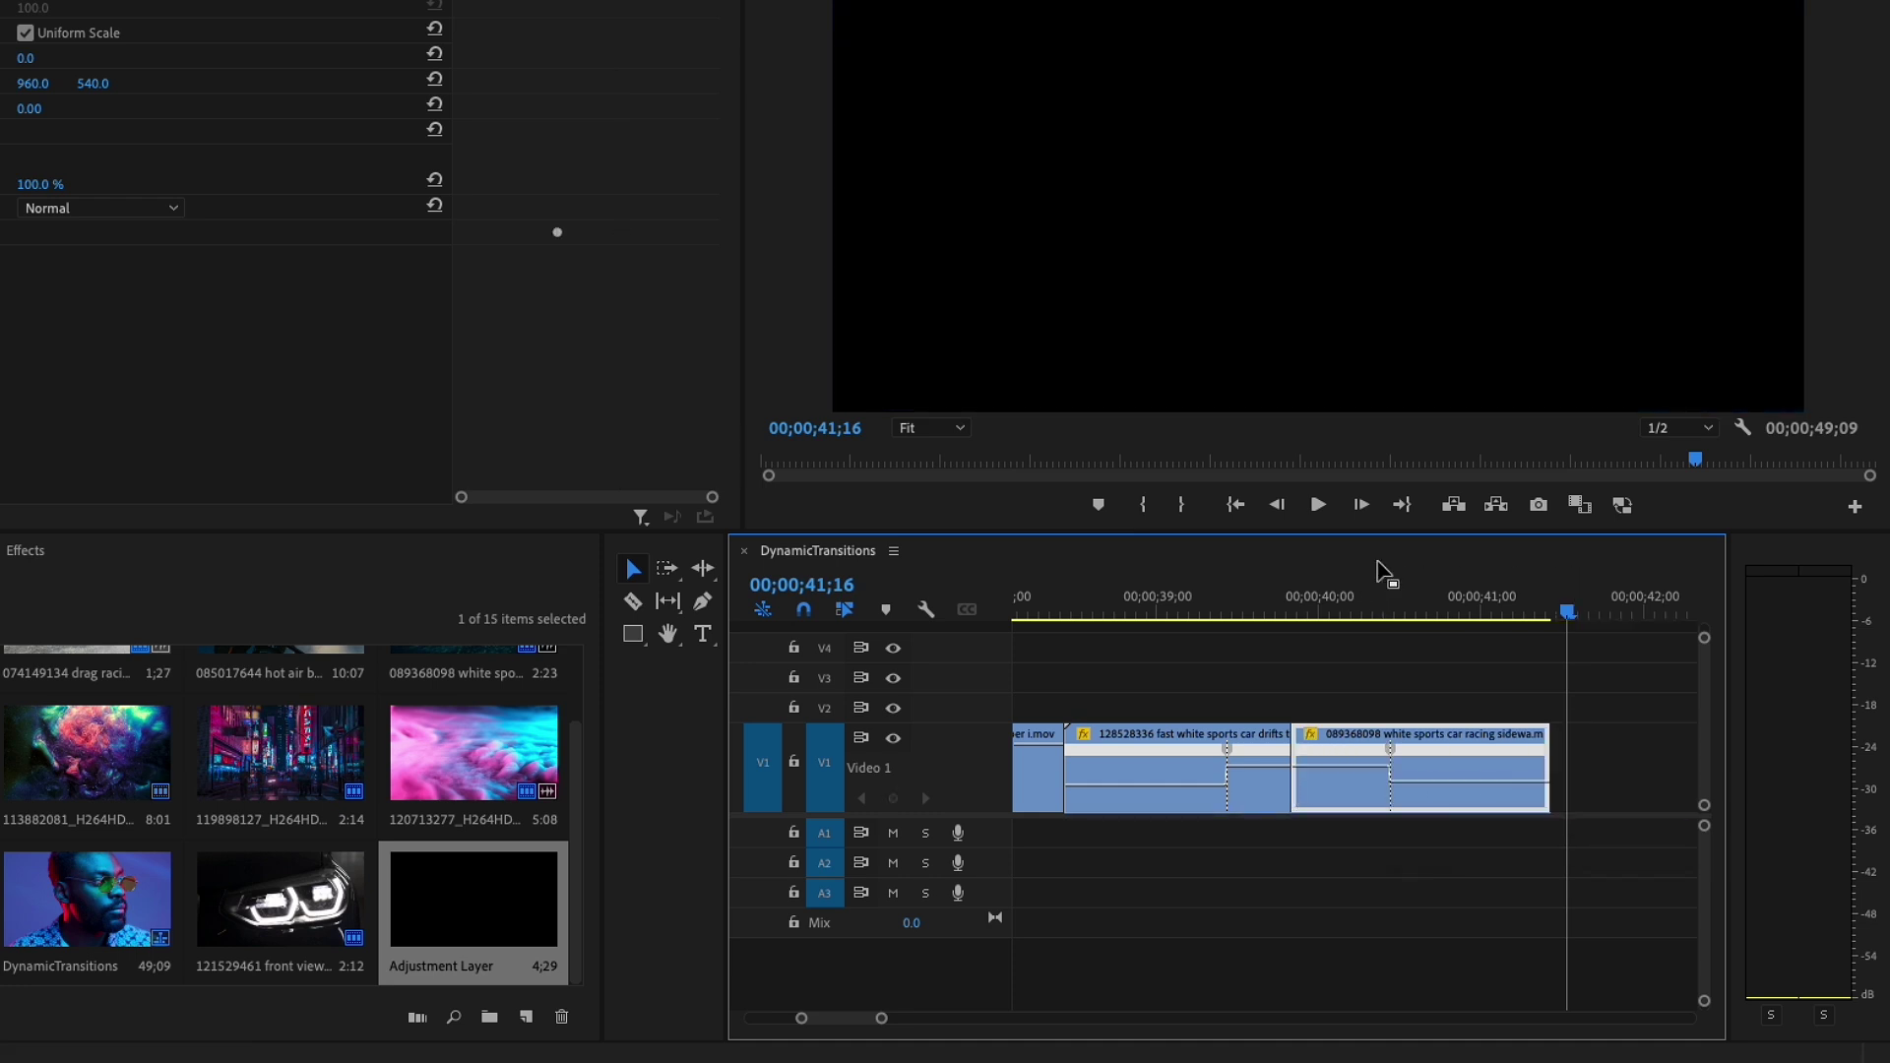
pyautogui.moveTo(1310, 765); pyautogui.dragTo(1324, 756)
pyautogui.moveTo(1516, 738); pyautogui.dragTo(1663, 738)
# Step: Scrub through the ramped section from 00;00;39;01 to 00;00;40;15 to review it
pyautogui.click(1163, 610)
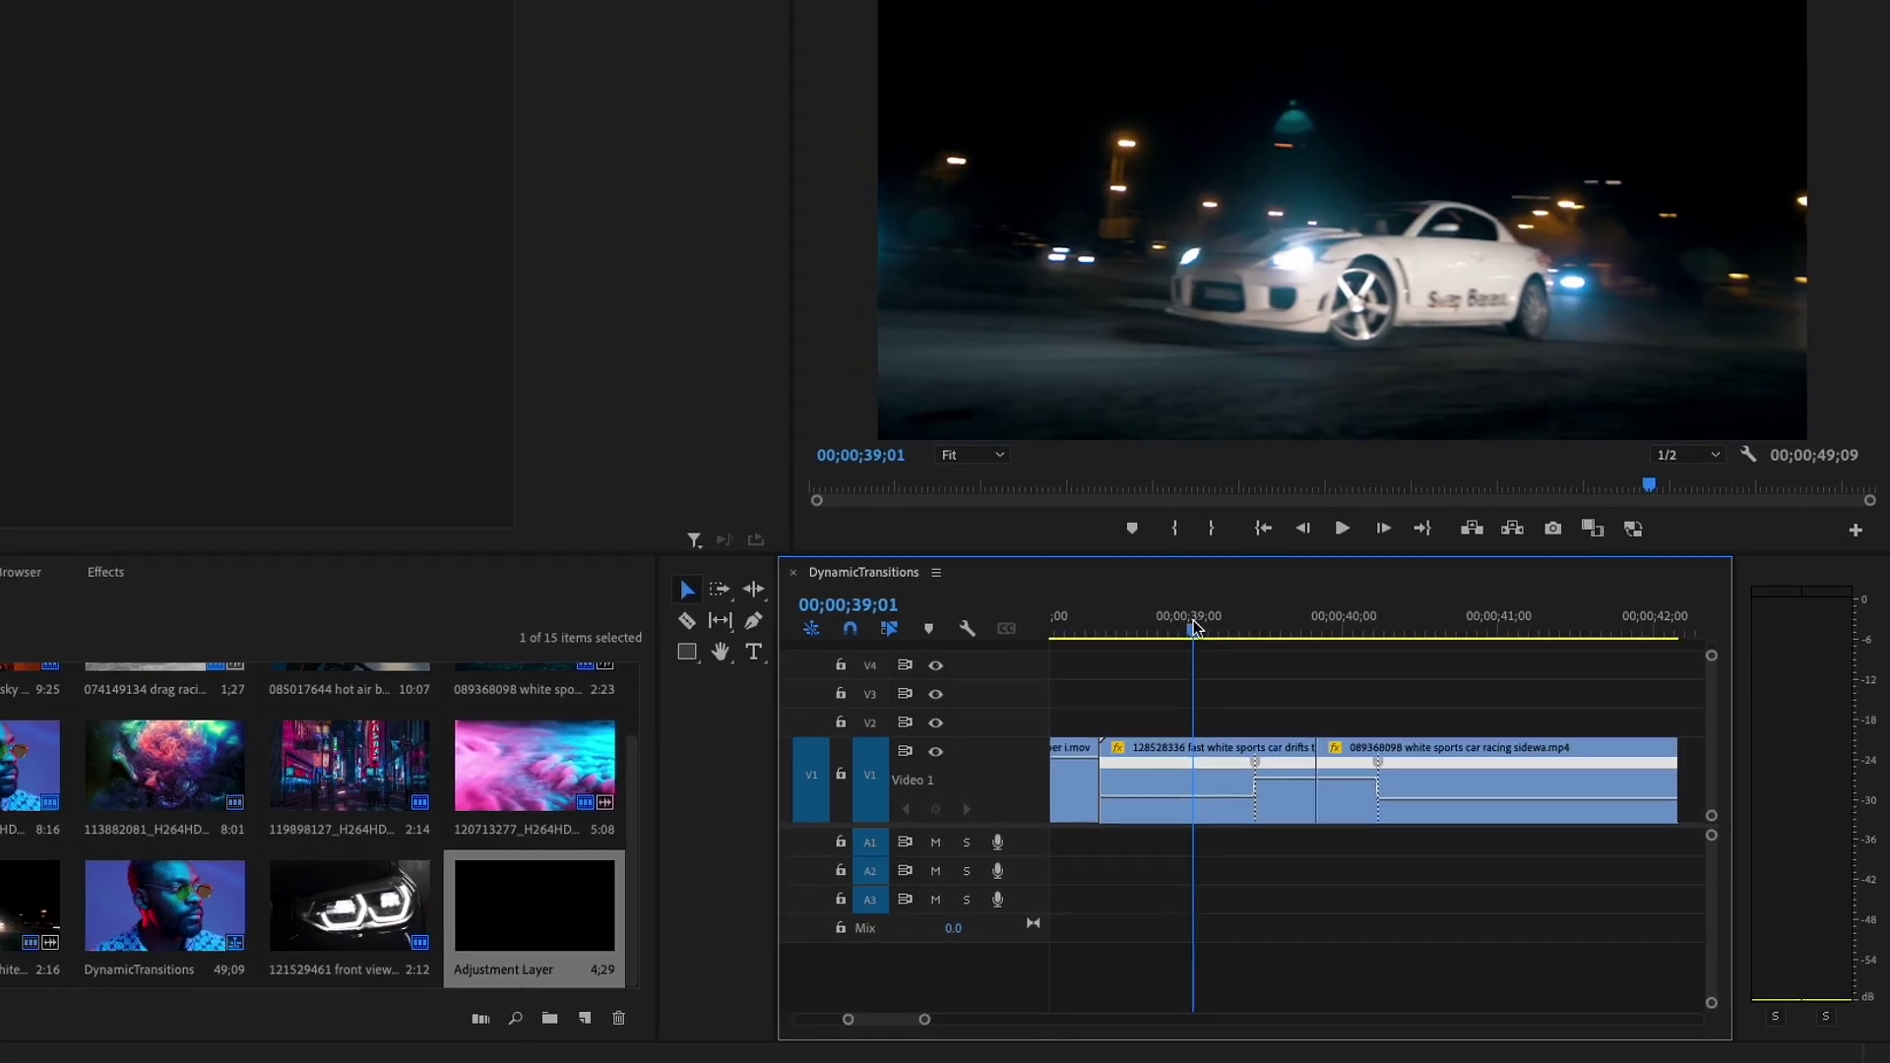
pyautogui.moveTo(1195, 627); pyautogui.dragTo(1374, 628)
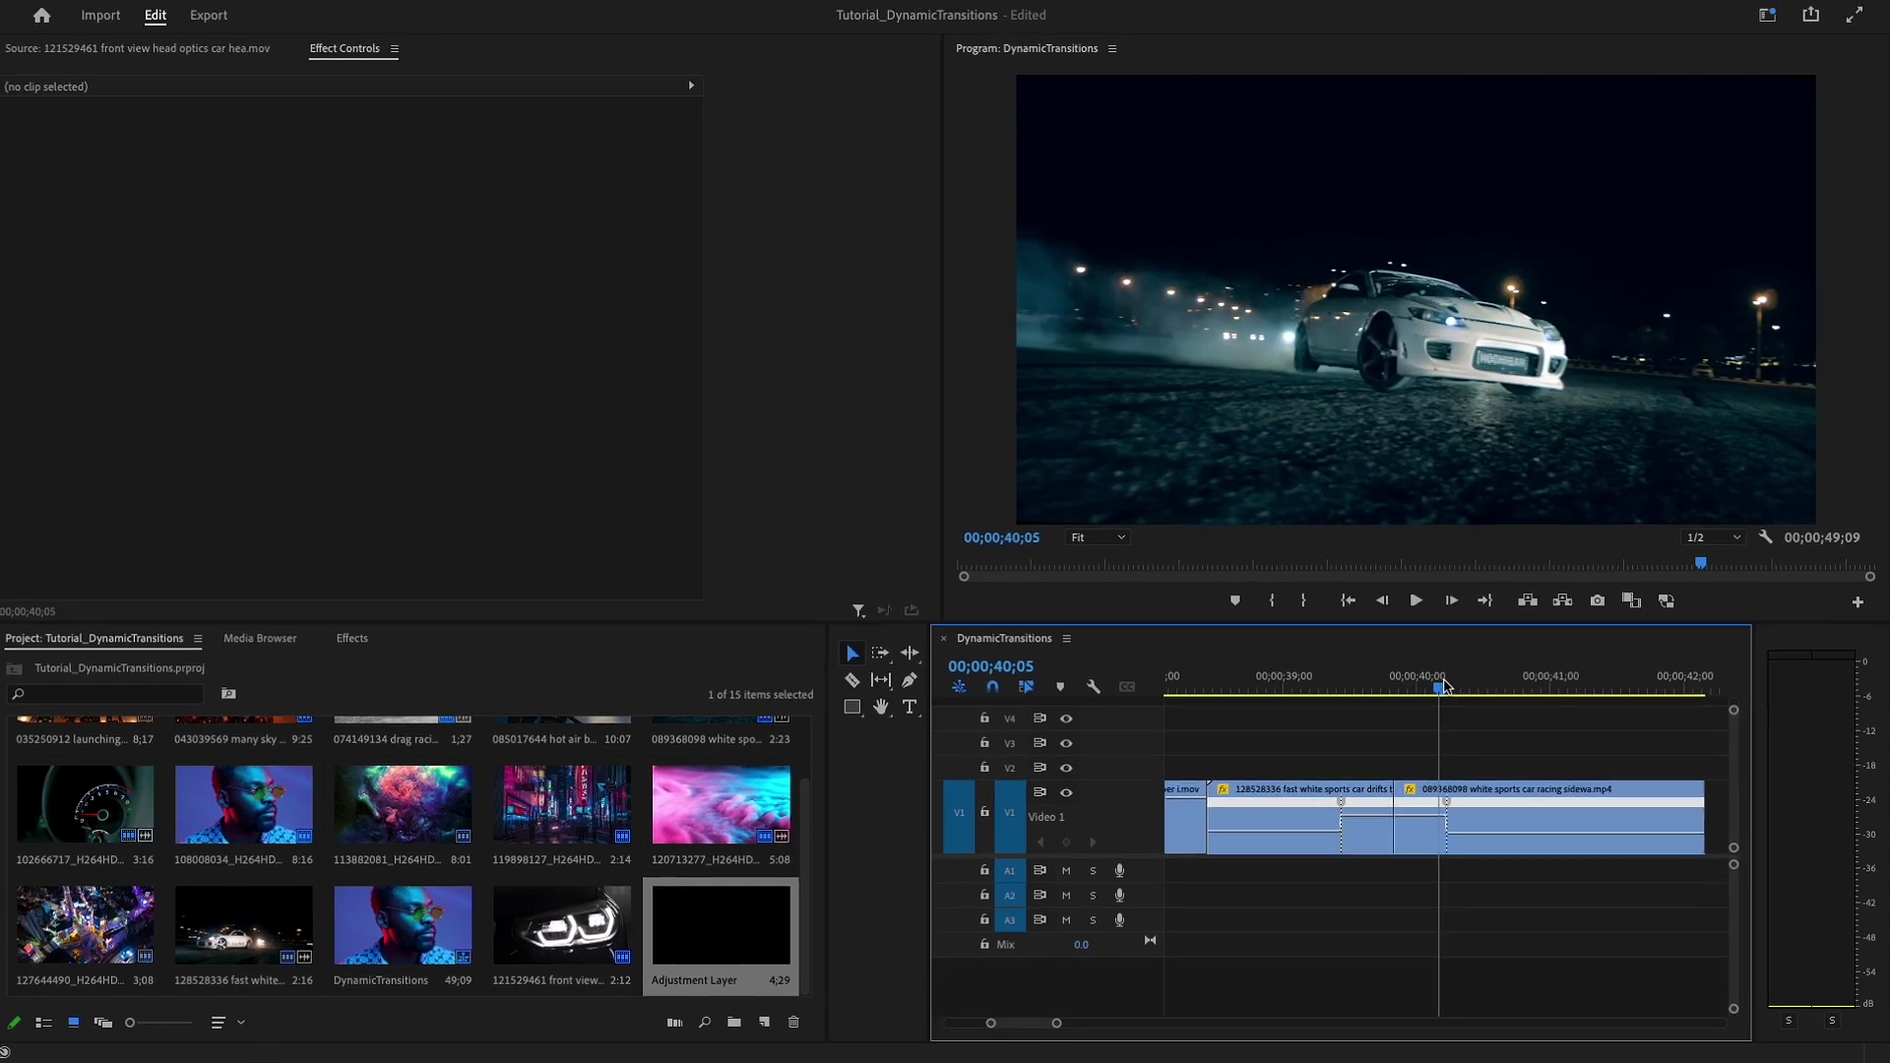
pyautogui.moveTo(1444, 686); pyautogui.dragTo(1500, 672)
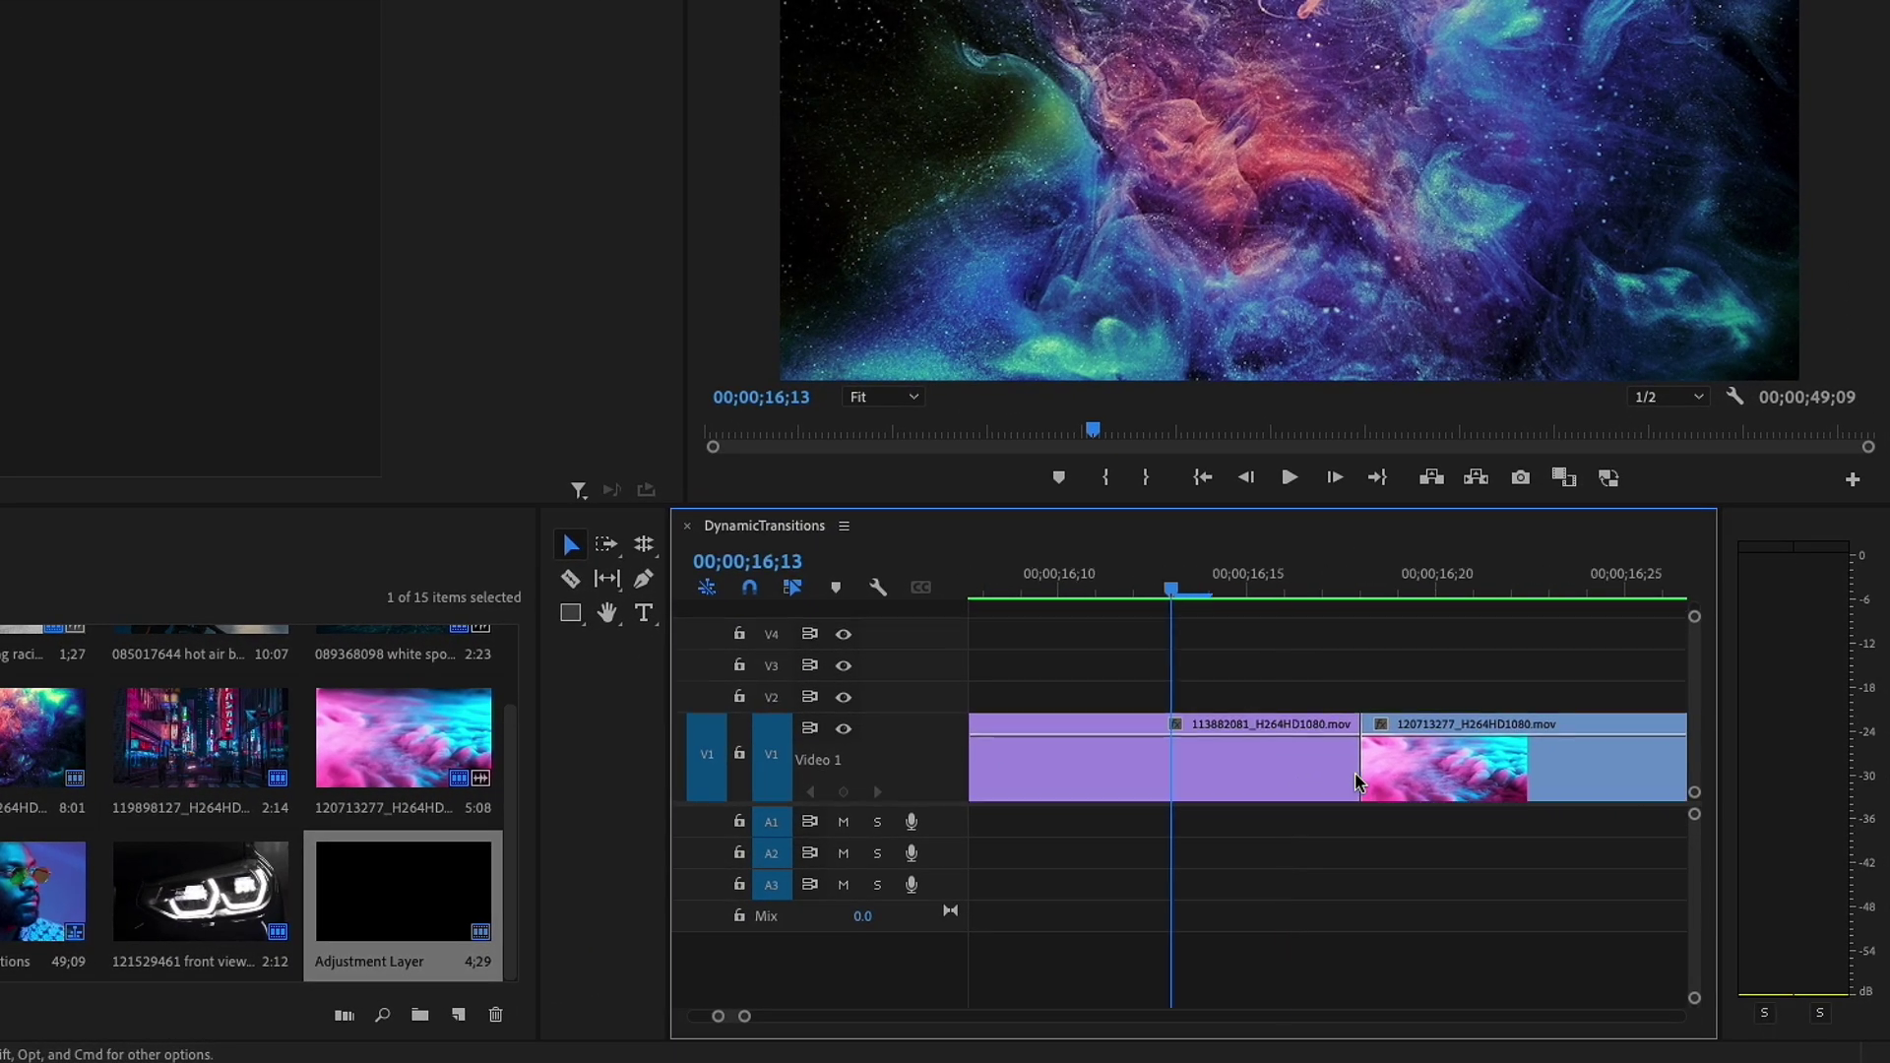
# Step: Duplicate the purple and 120713277 clips onto V2 and delete the V2 piece before the playhead
pyautogui.moveTo(1266, 785); pyautogui.dragTo(1225, 701)
pyautogui.moveTo(1457, 762); pyautogui.dragTo(1383, 684)
pyautogui.click(1194, 689)
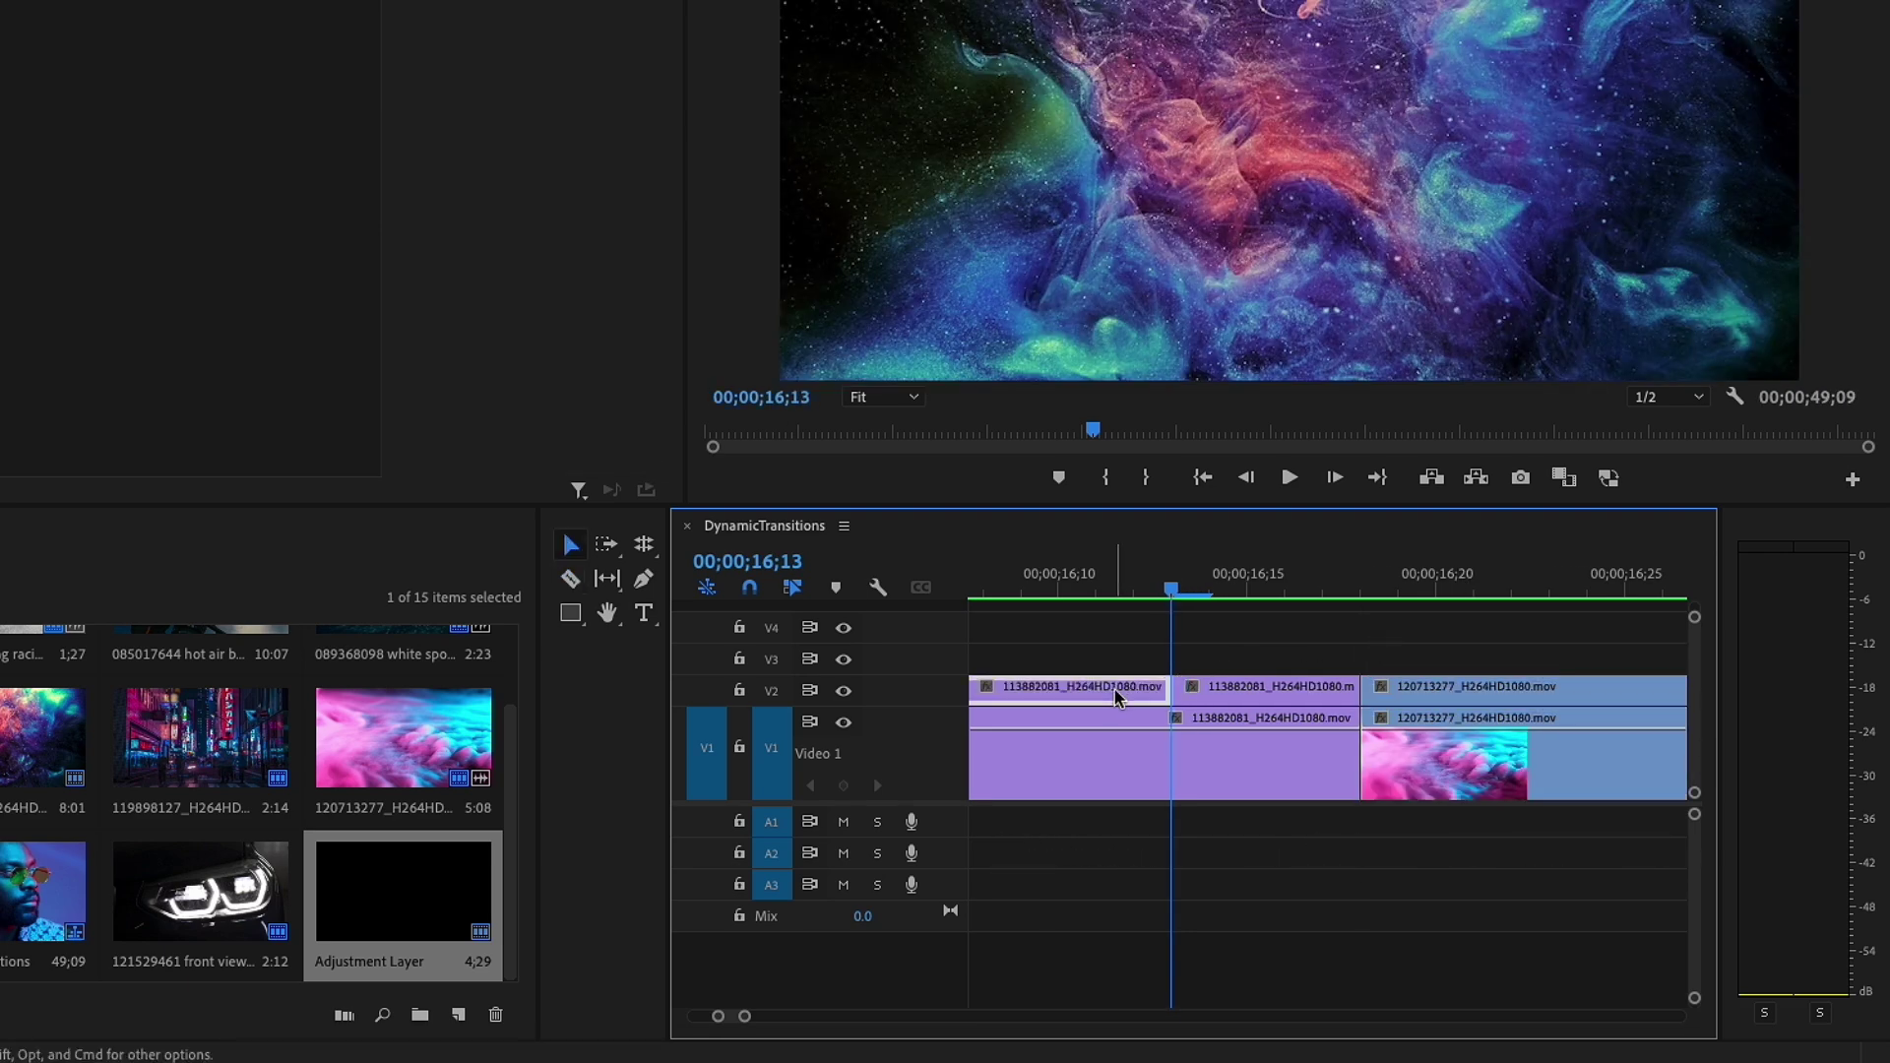
pyautogui.click(1117, 693)
pyautogui.press('Delete')
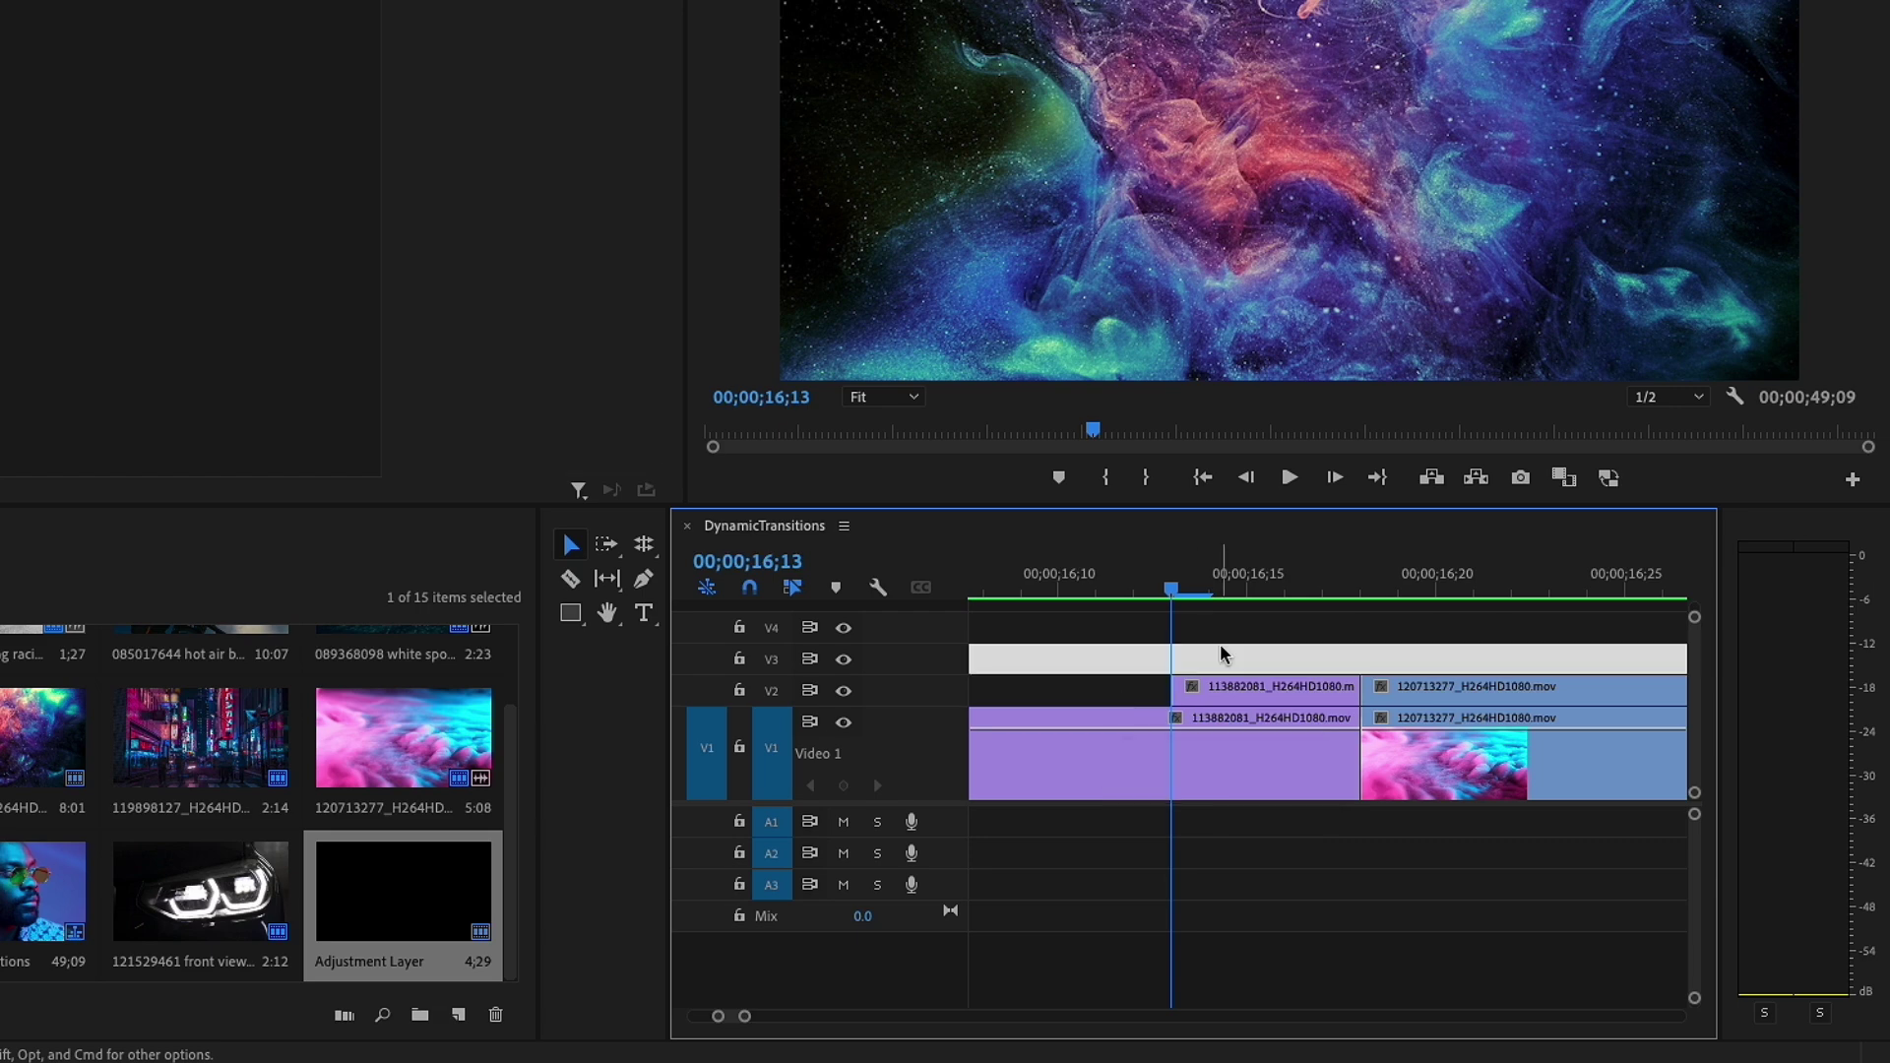
# Step: Set the V2 copy of 113882081 to 40% opacity with Screen blend mode
pyautogui.click(1284, 701)
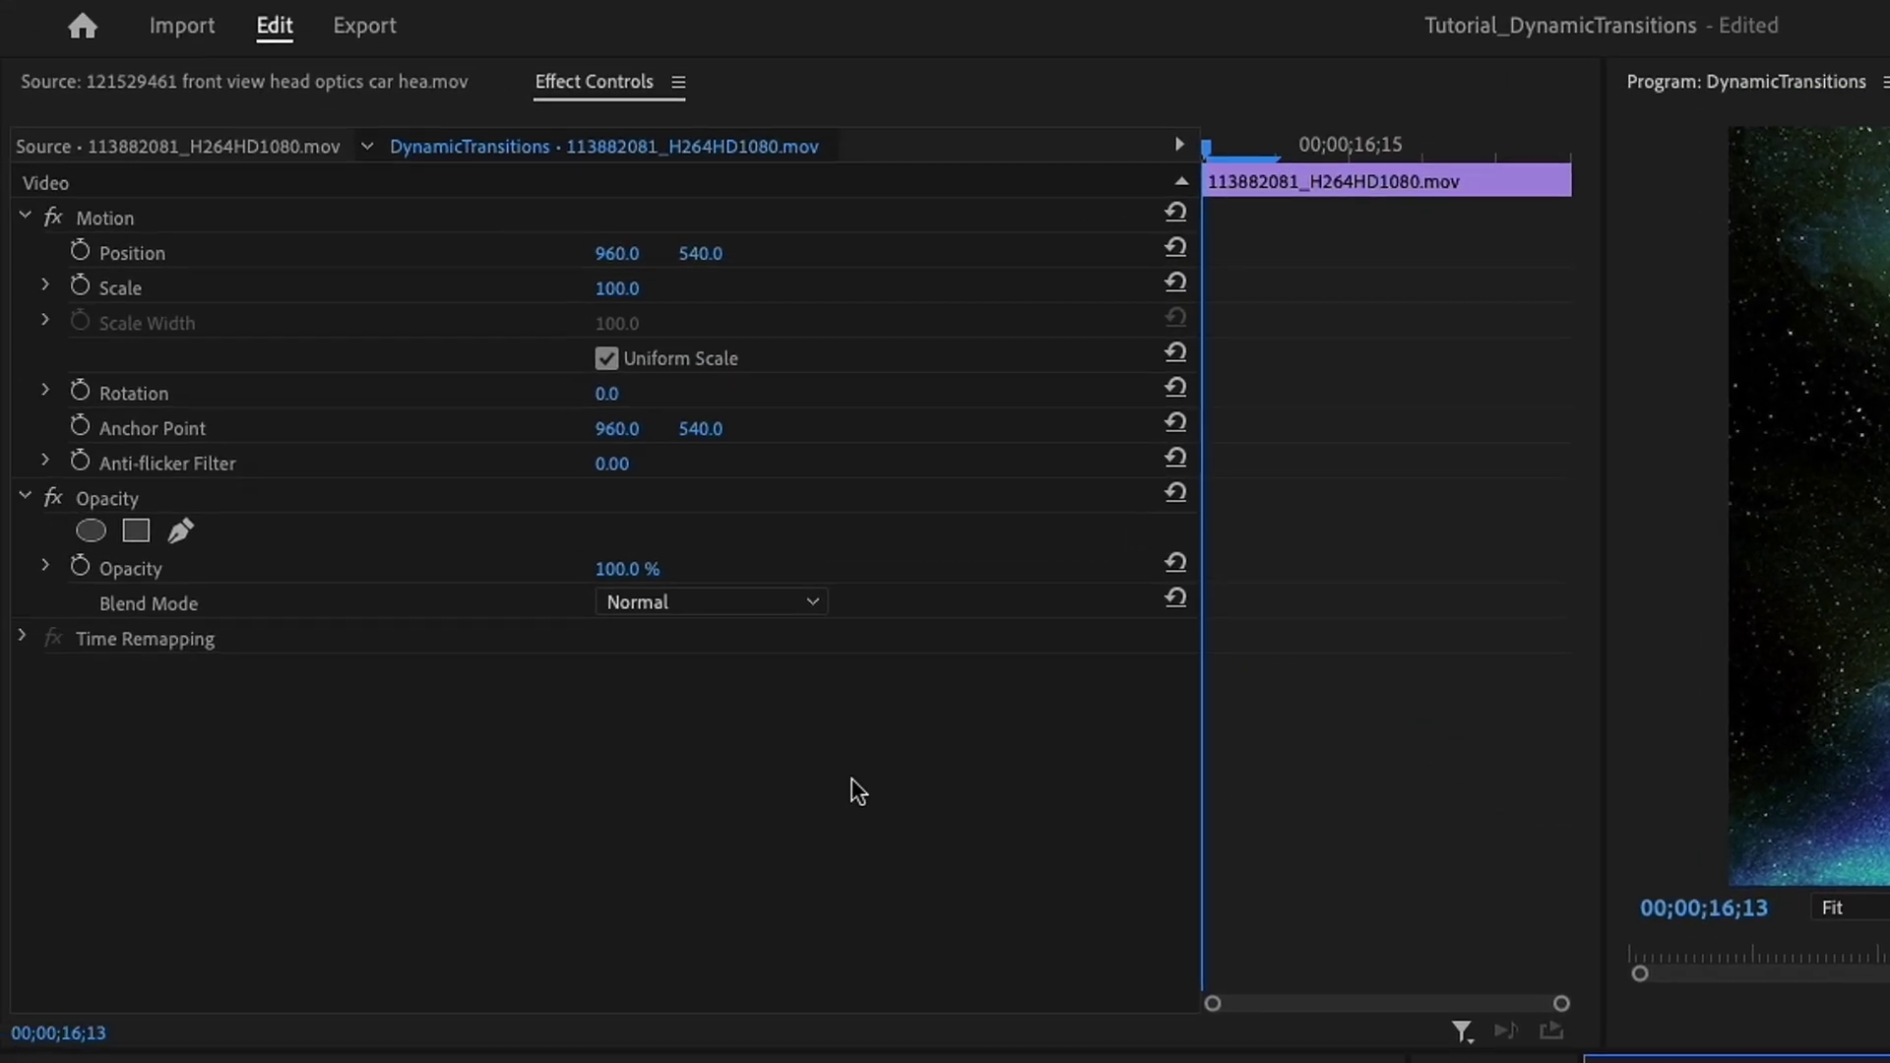
pyautogui.click(640, 572)
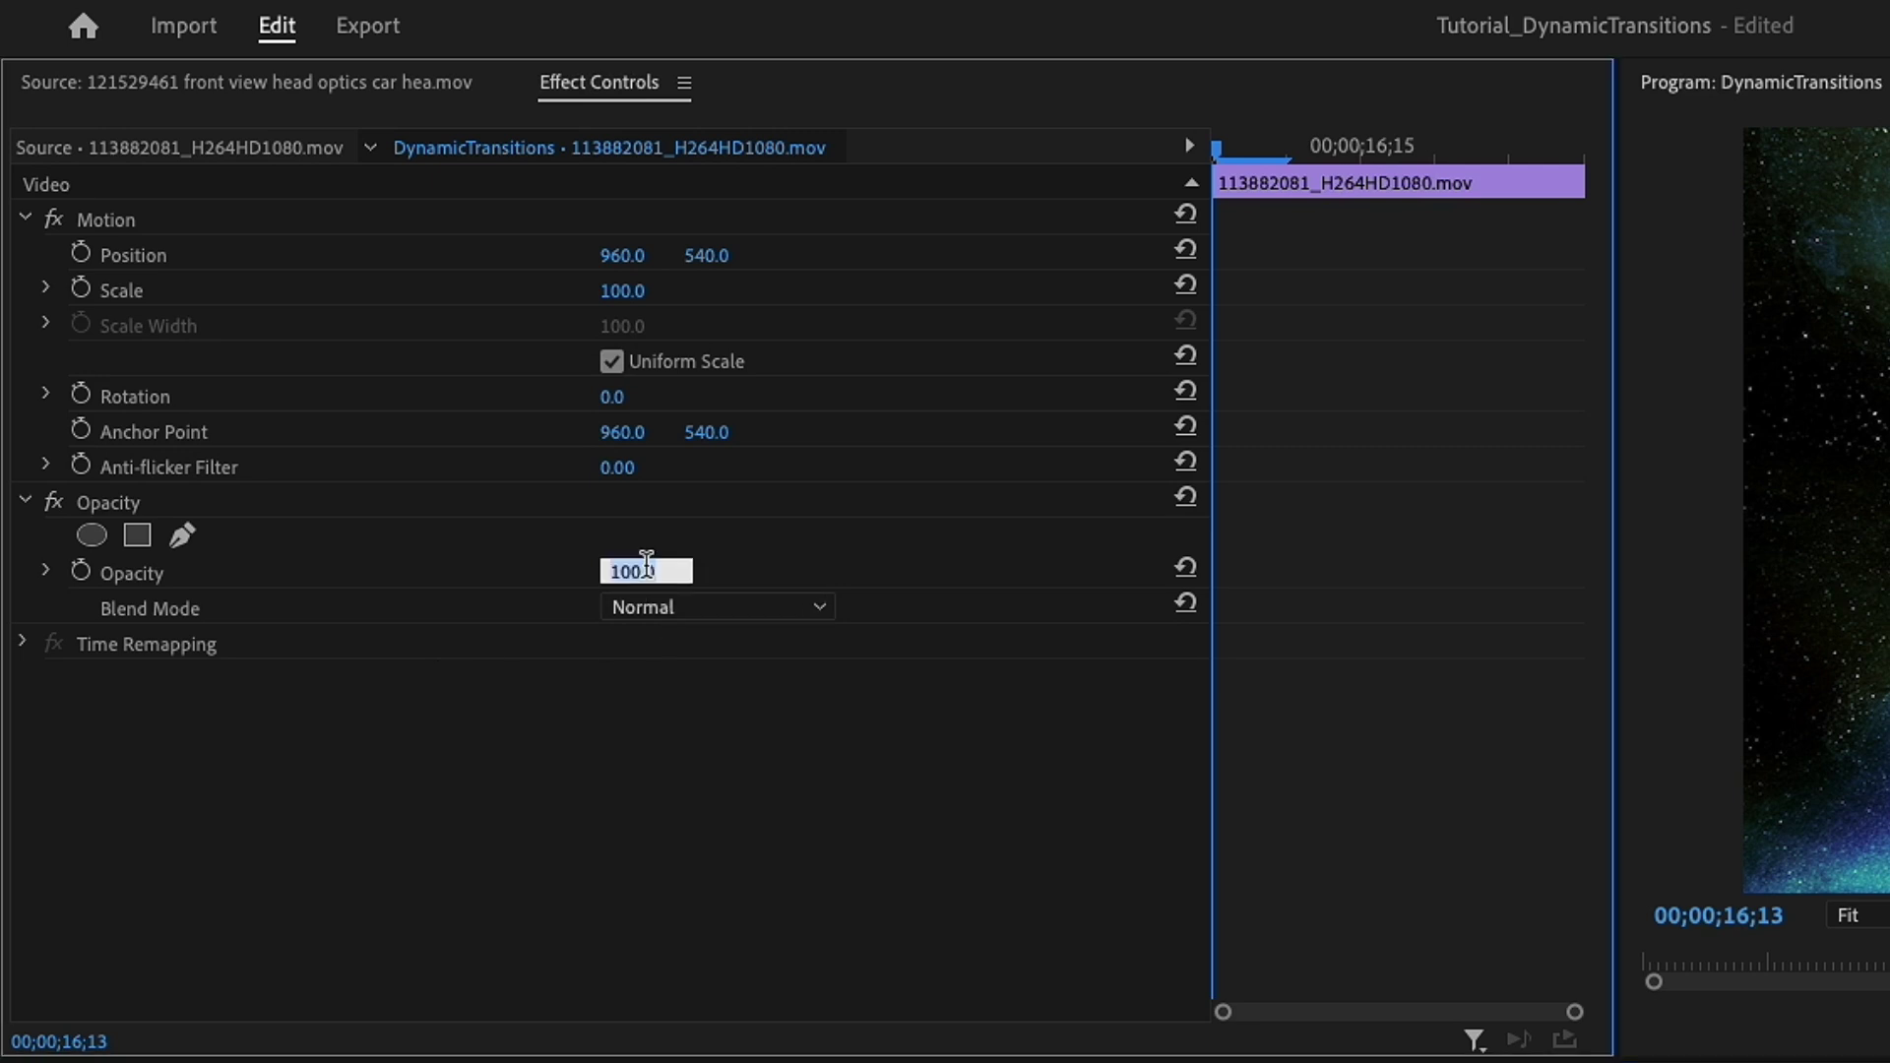
pyautogui.click(675, 607)
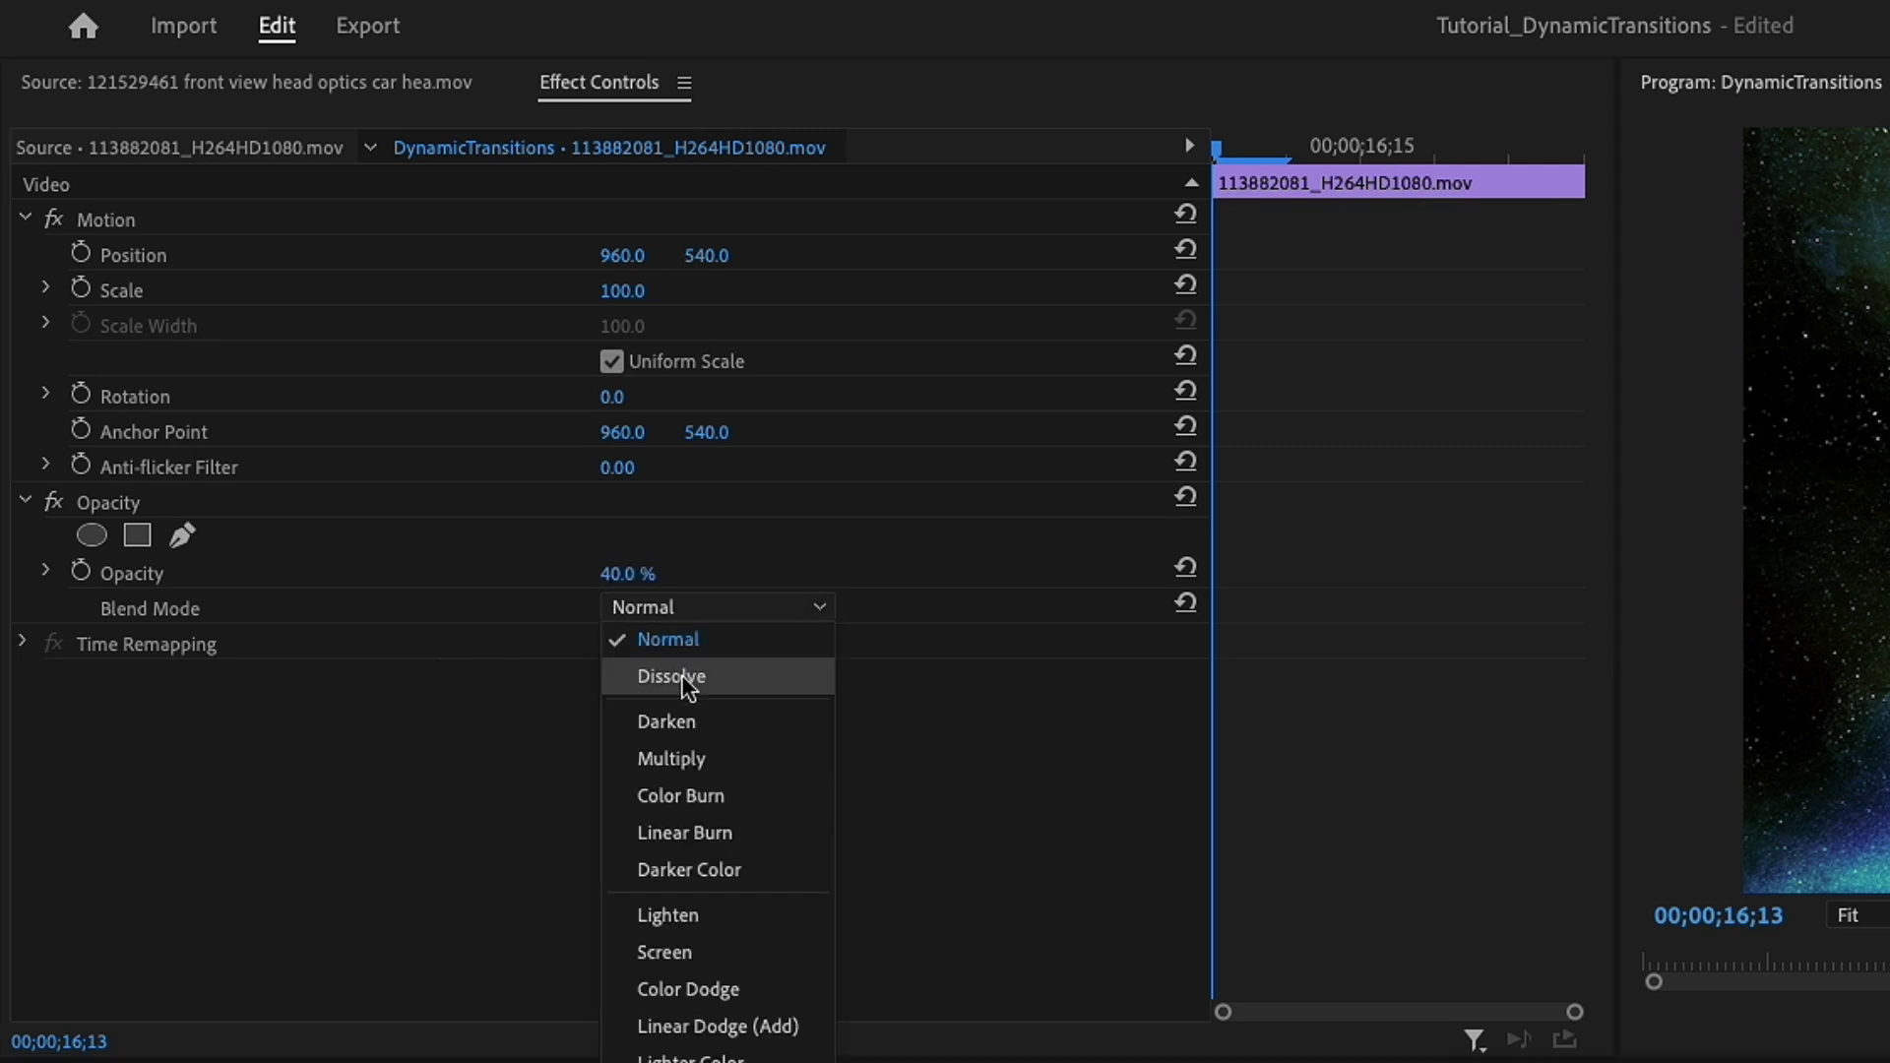
pyautogui.click(654, 945)
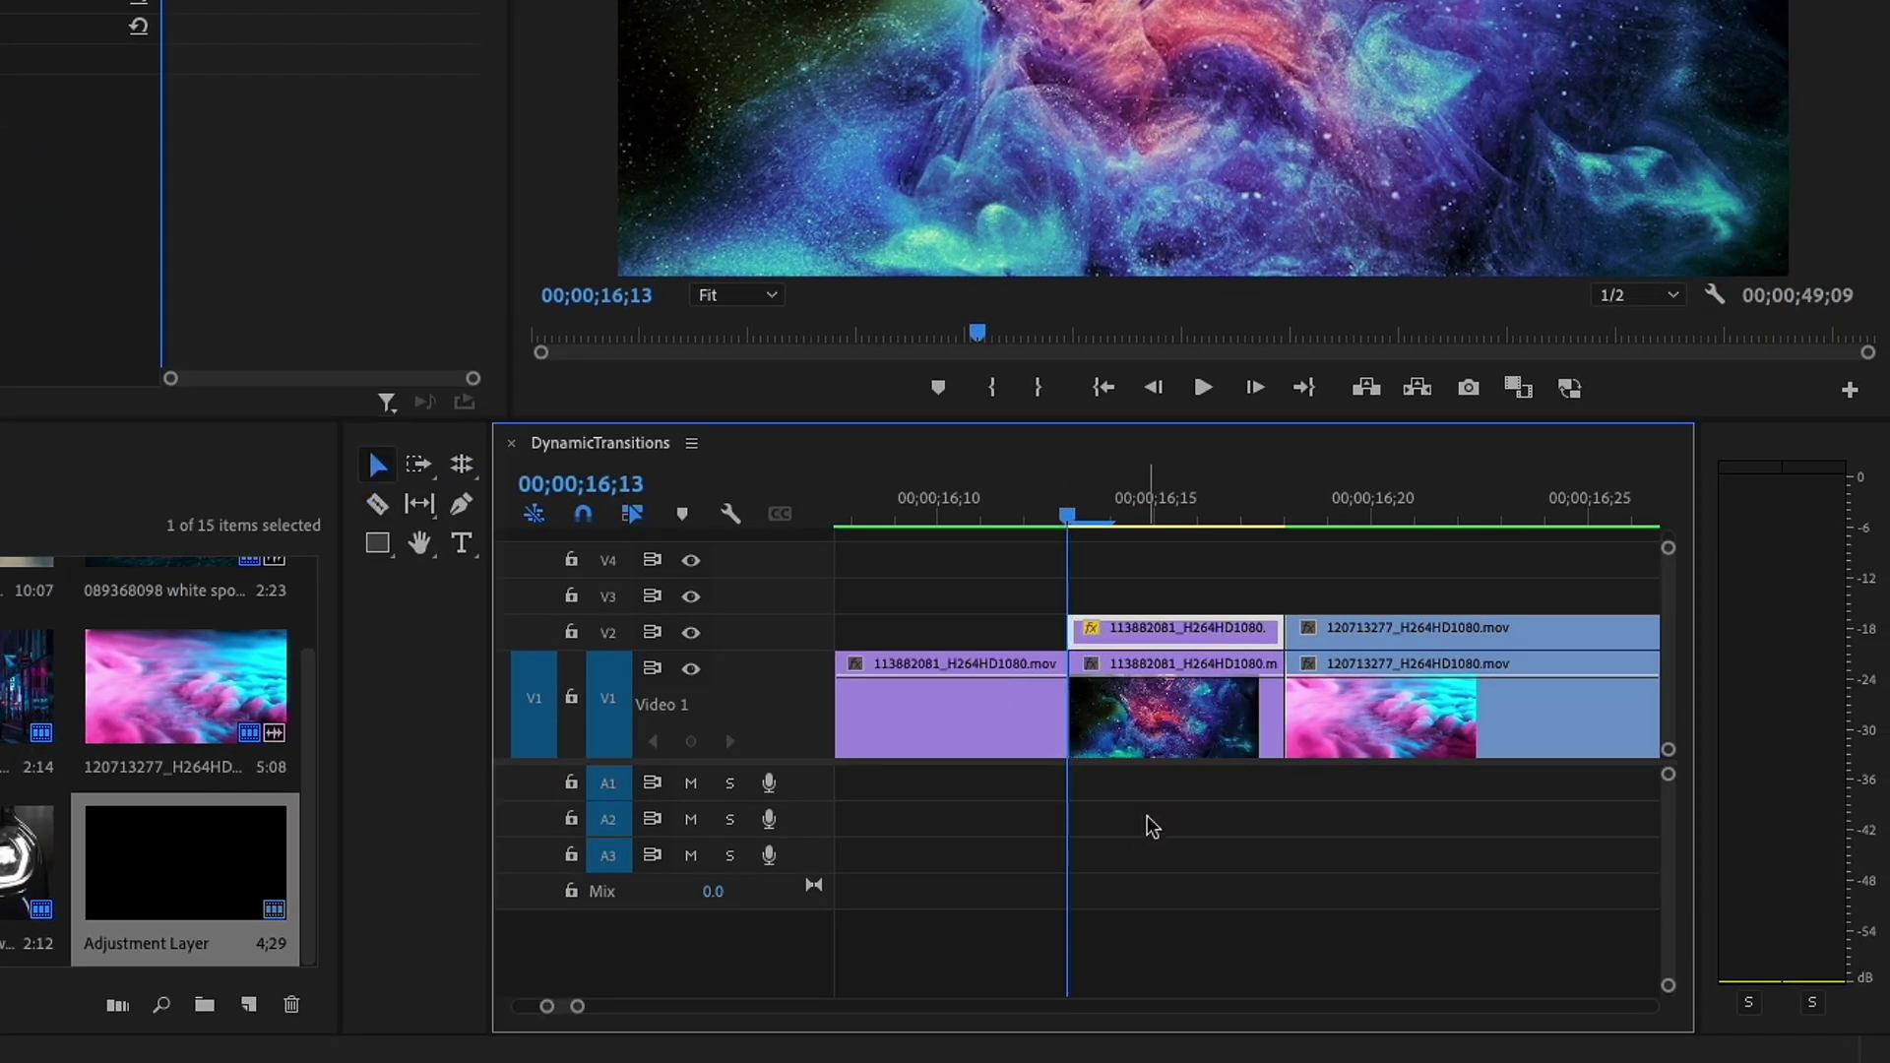
# Step: Set the original galaxy clip on V1 to 0% opacity
pyautogui.click(1221, 701)
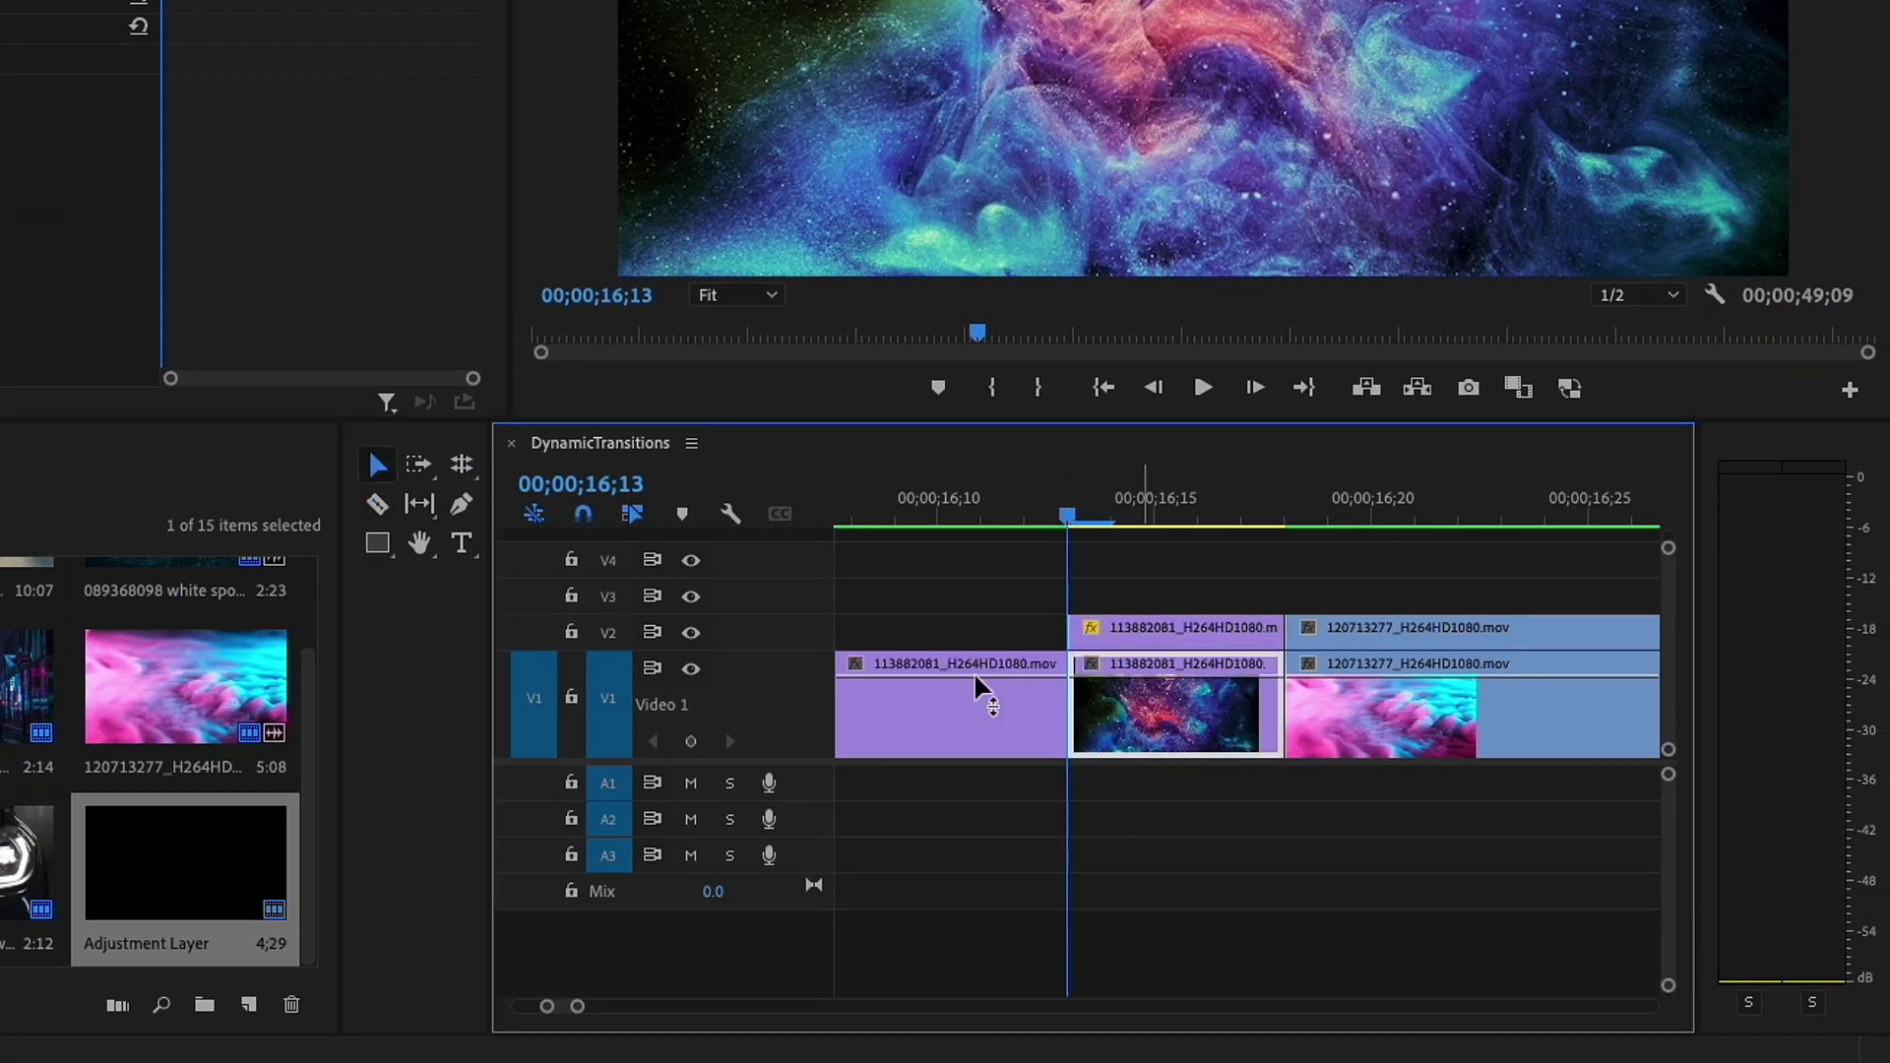
pyautogui.click(566, 503)
pyautogui.write('0')
pyautogui.press('Return')
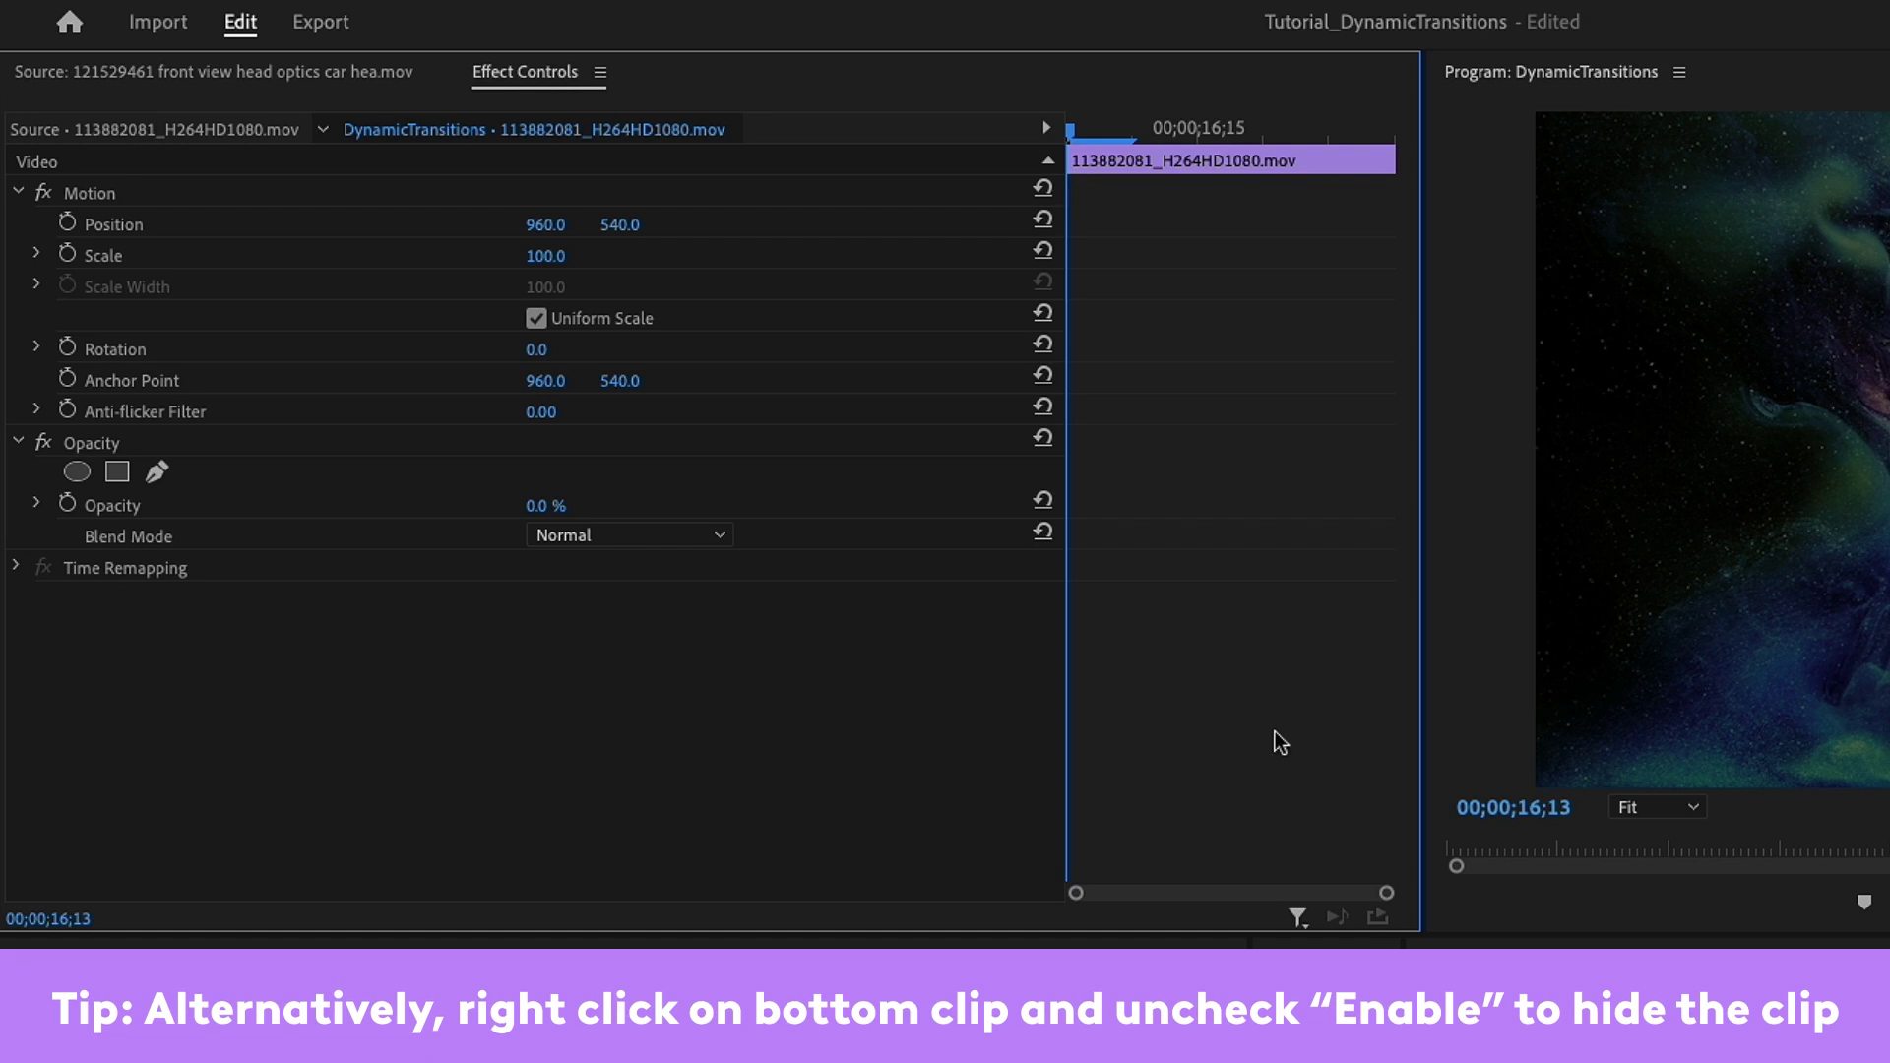
pyautogui.click(1814, 840)
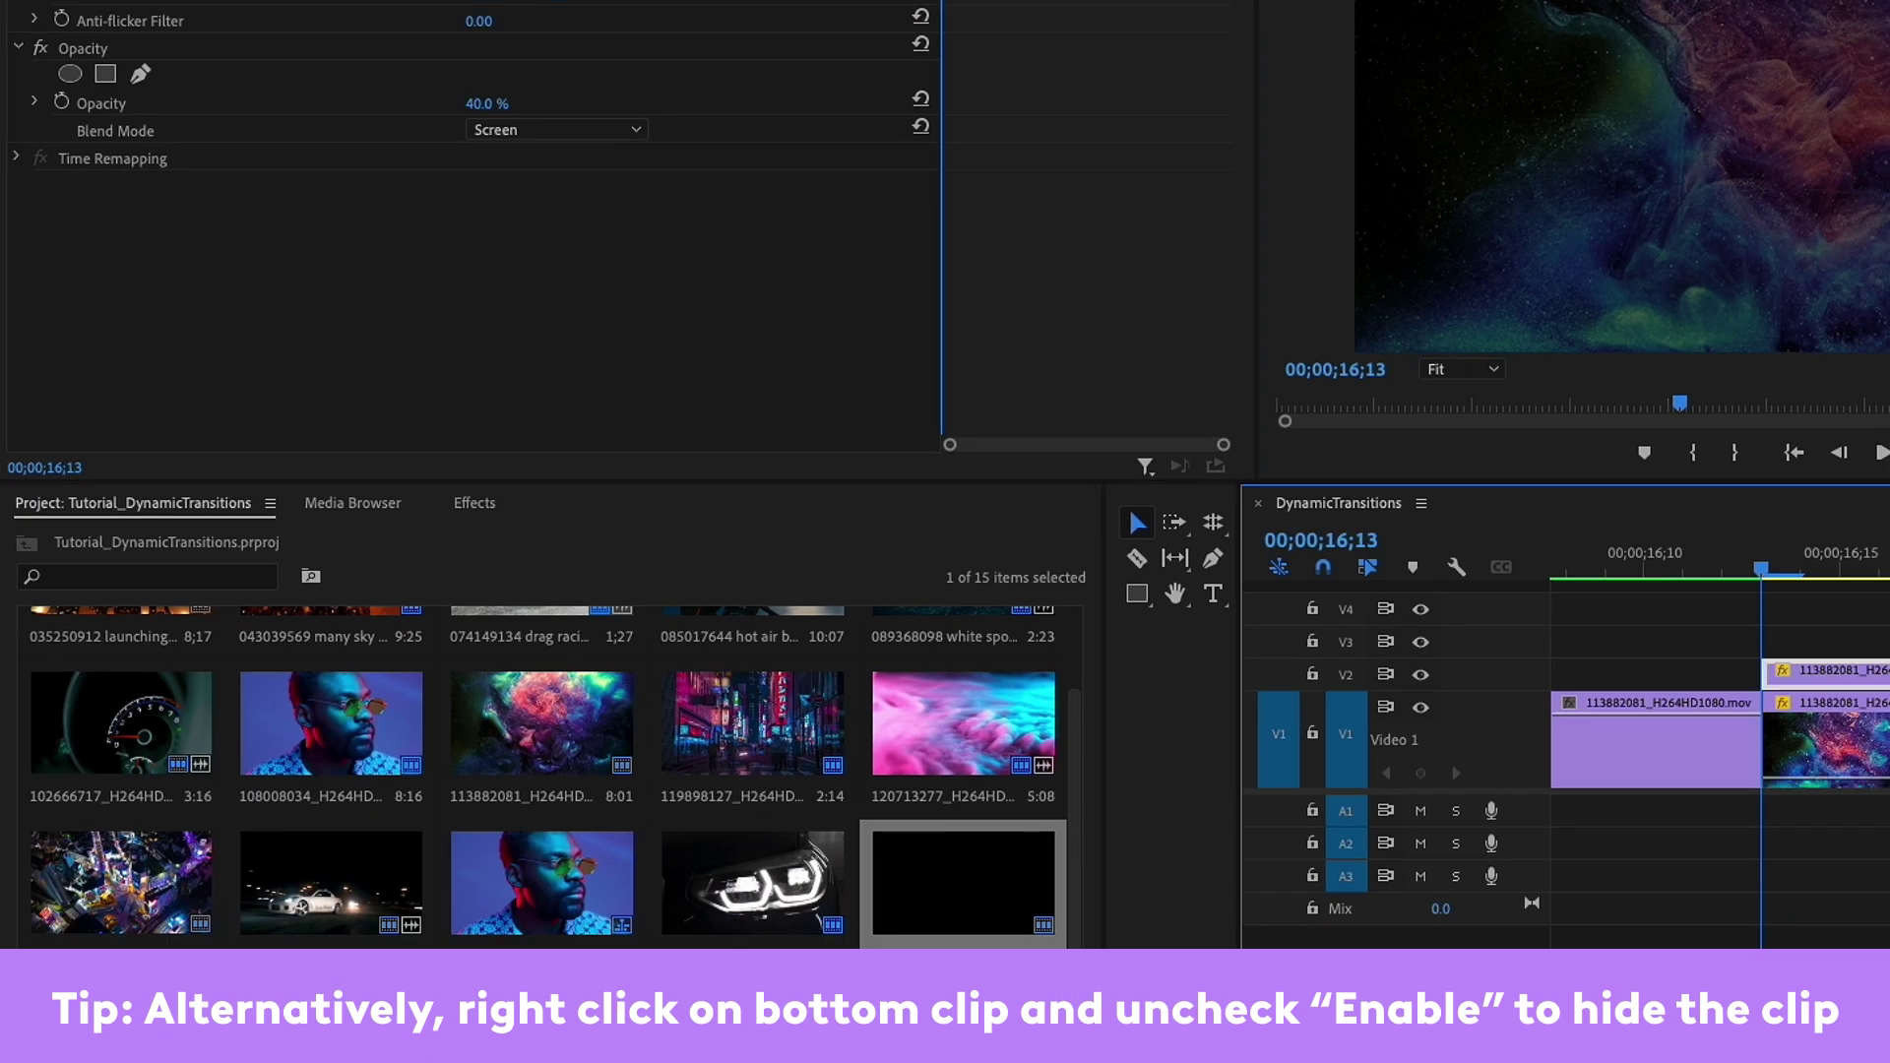
# Step: Apply ASC CDL to the V2 galaxy copy and duplicate it onto V3 and V4
pyautogui.click(476, 503)
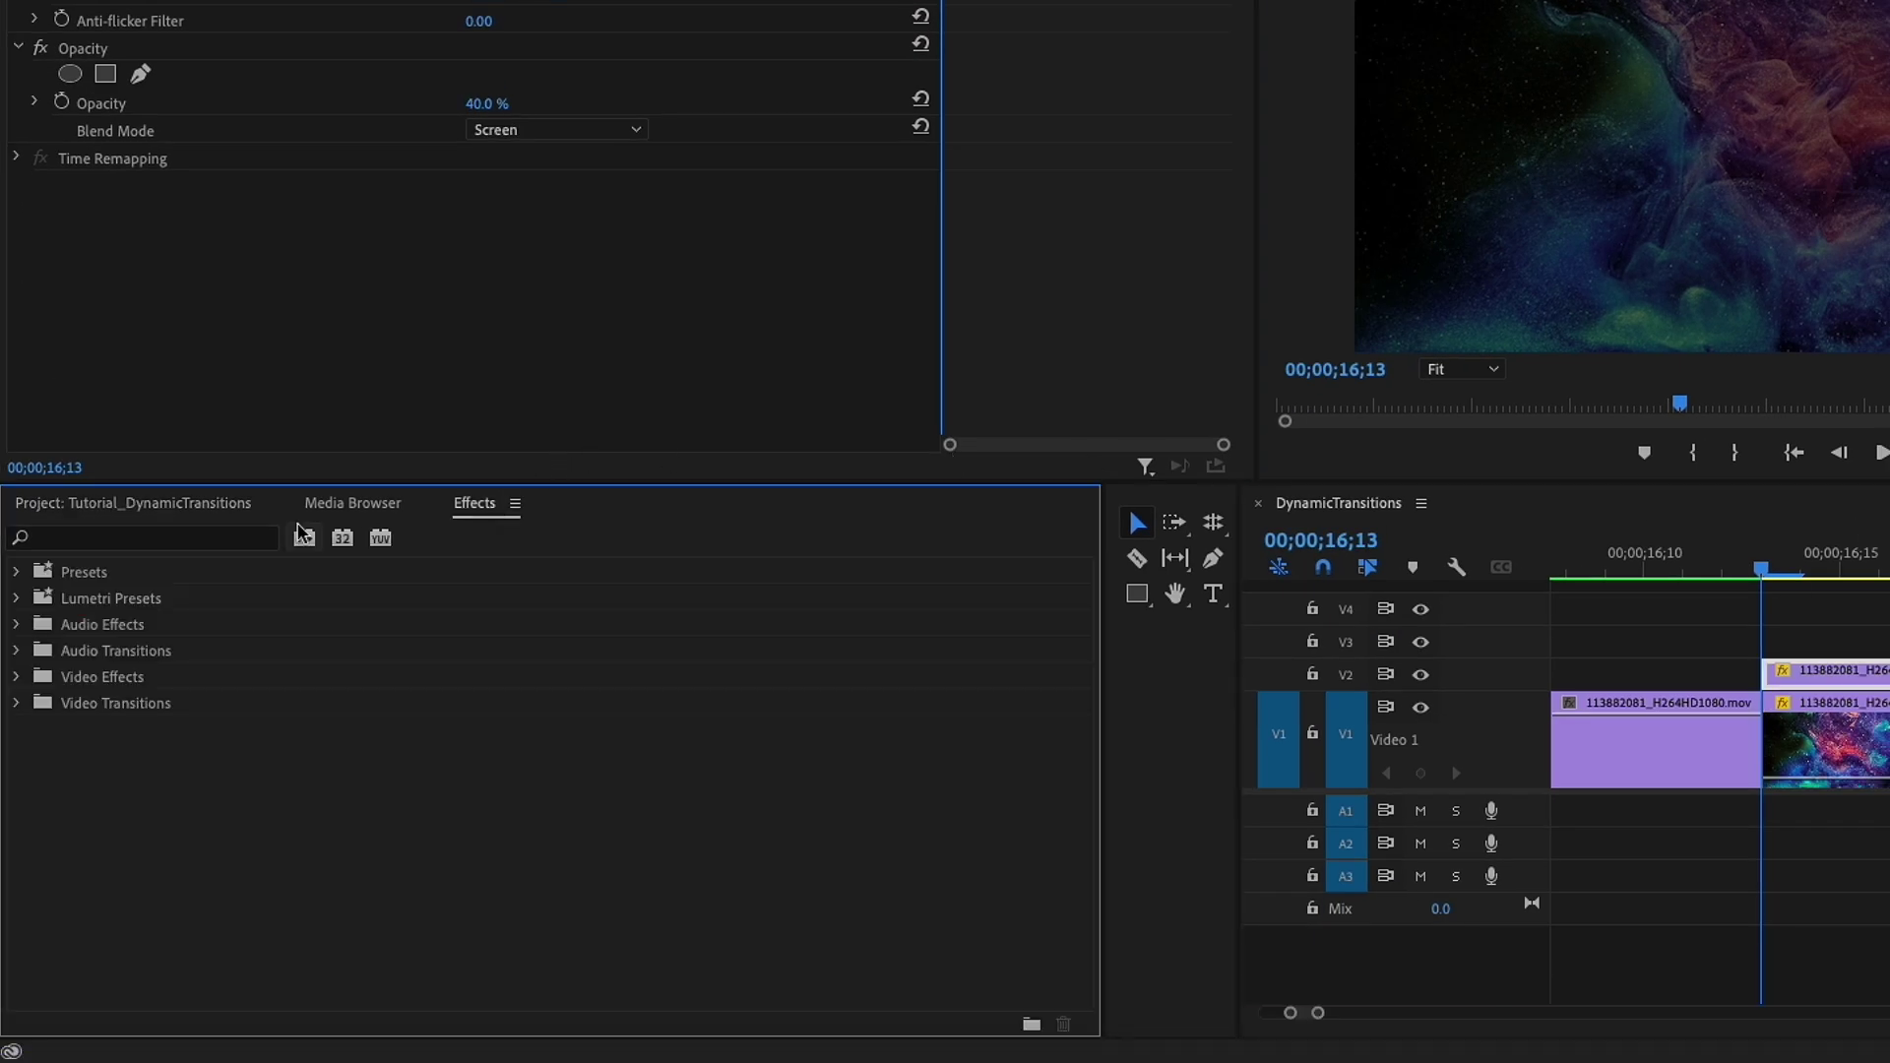
pyautogui.click(241, 548)
pyautogui.write('ASC')
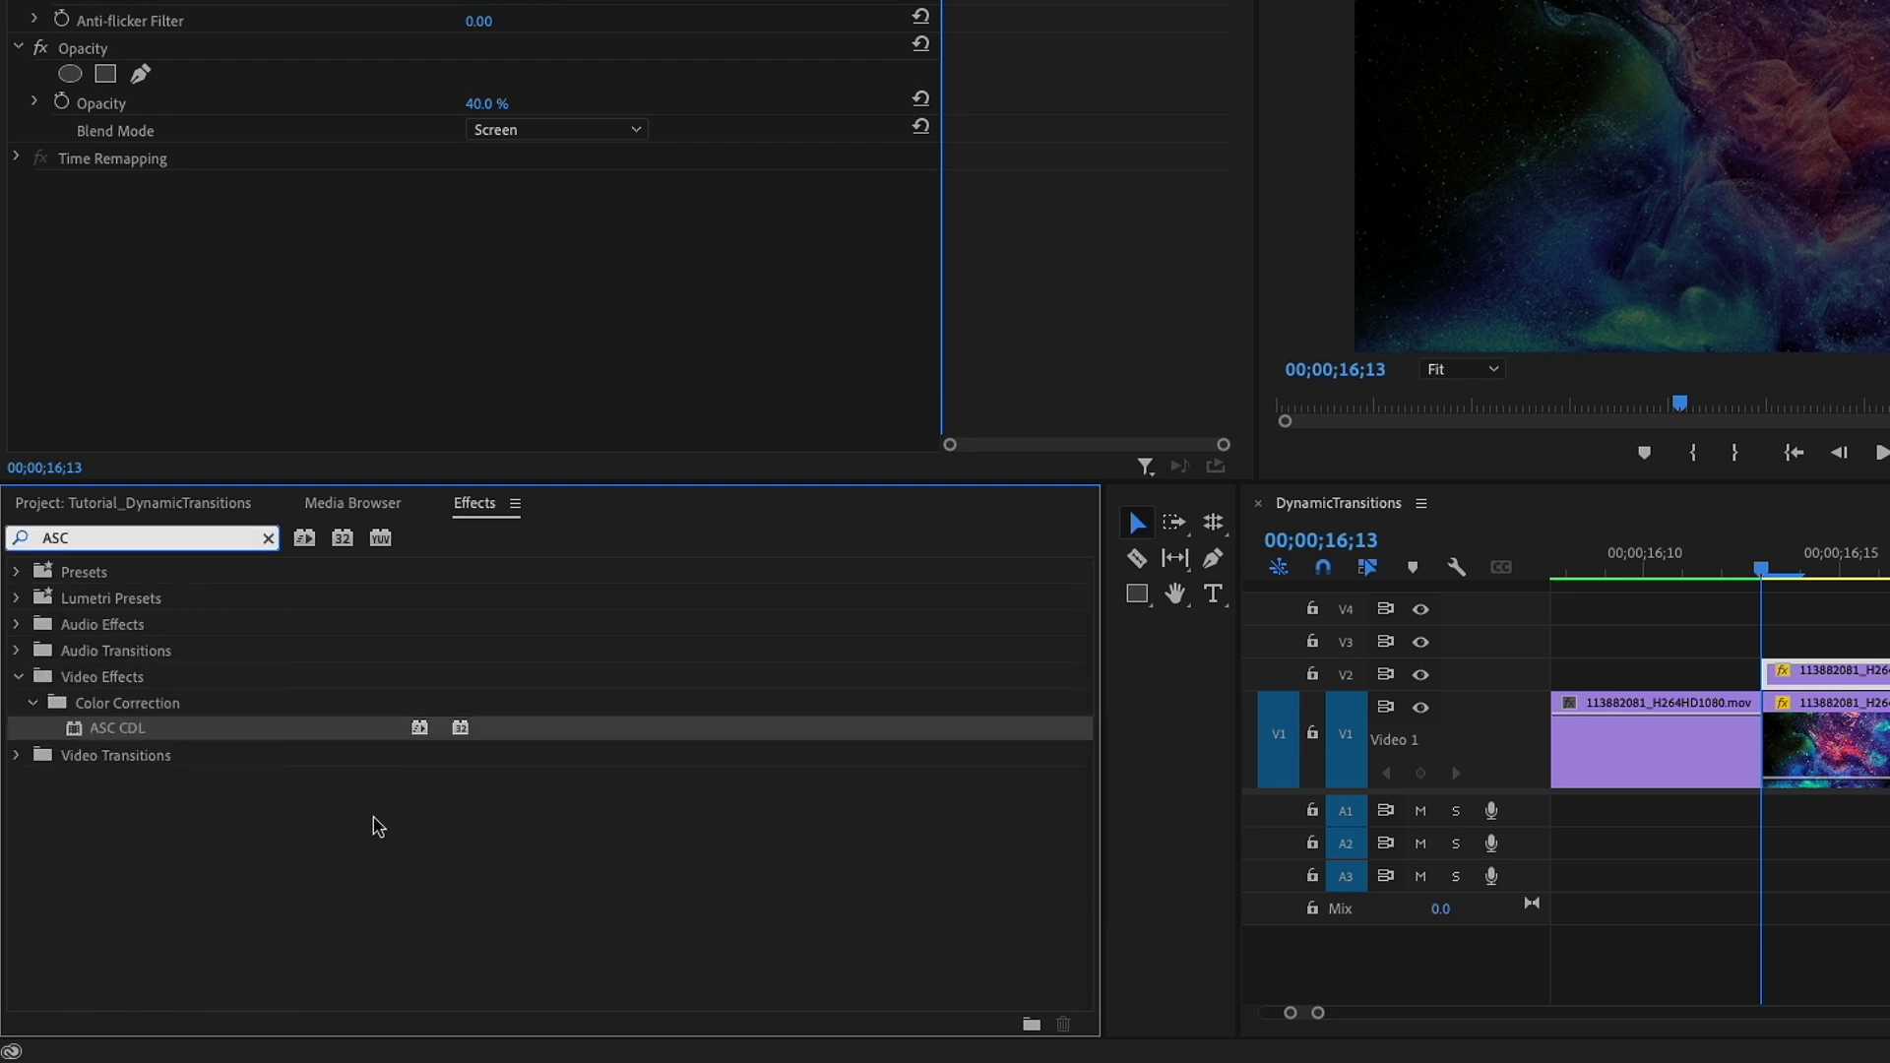
pyautogui.moveTo(138, 724); pyautogui.dragTo(347, 374)
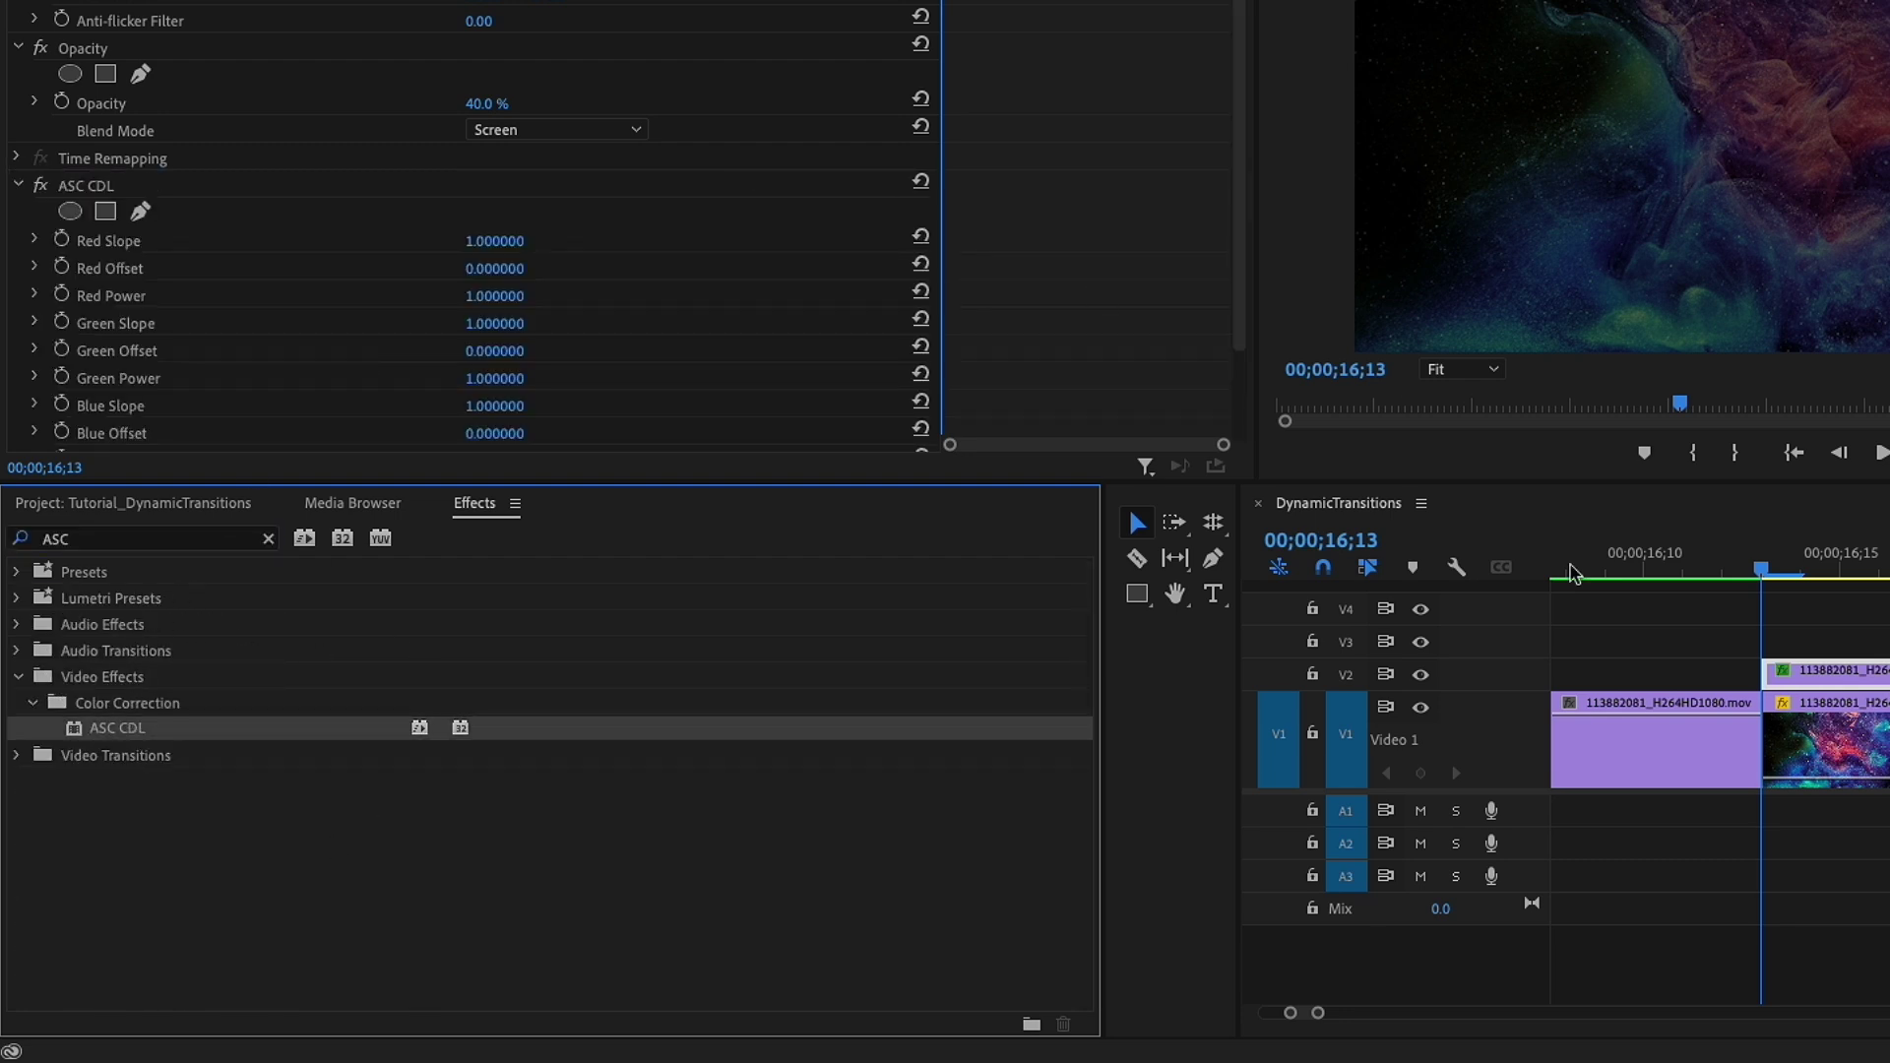
pyautogui.click(1625, 642)
pyautogui.moveTo(1866, 677); pyautogui.dragTo(1866, 655)
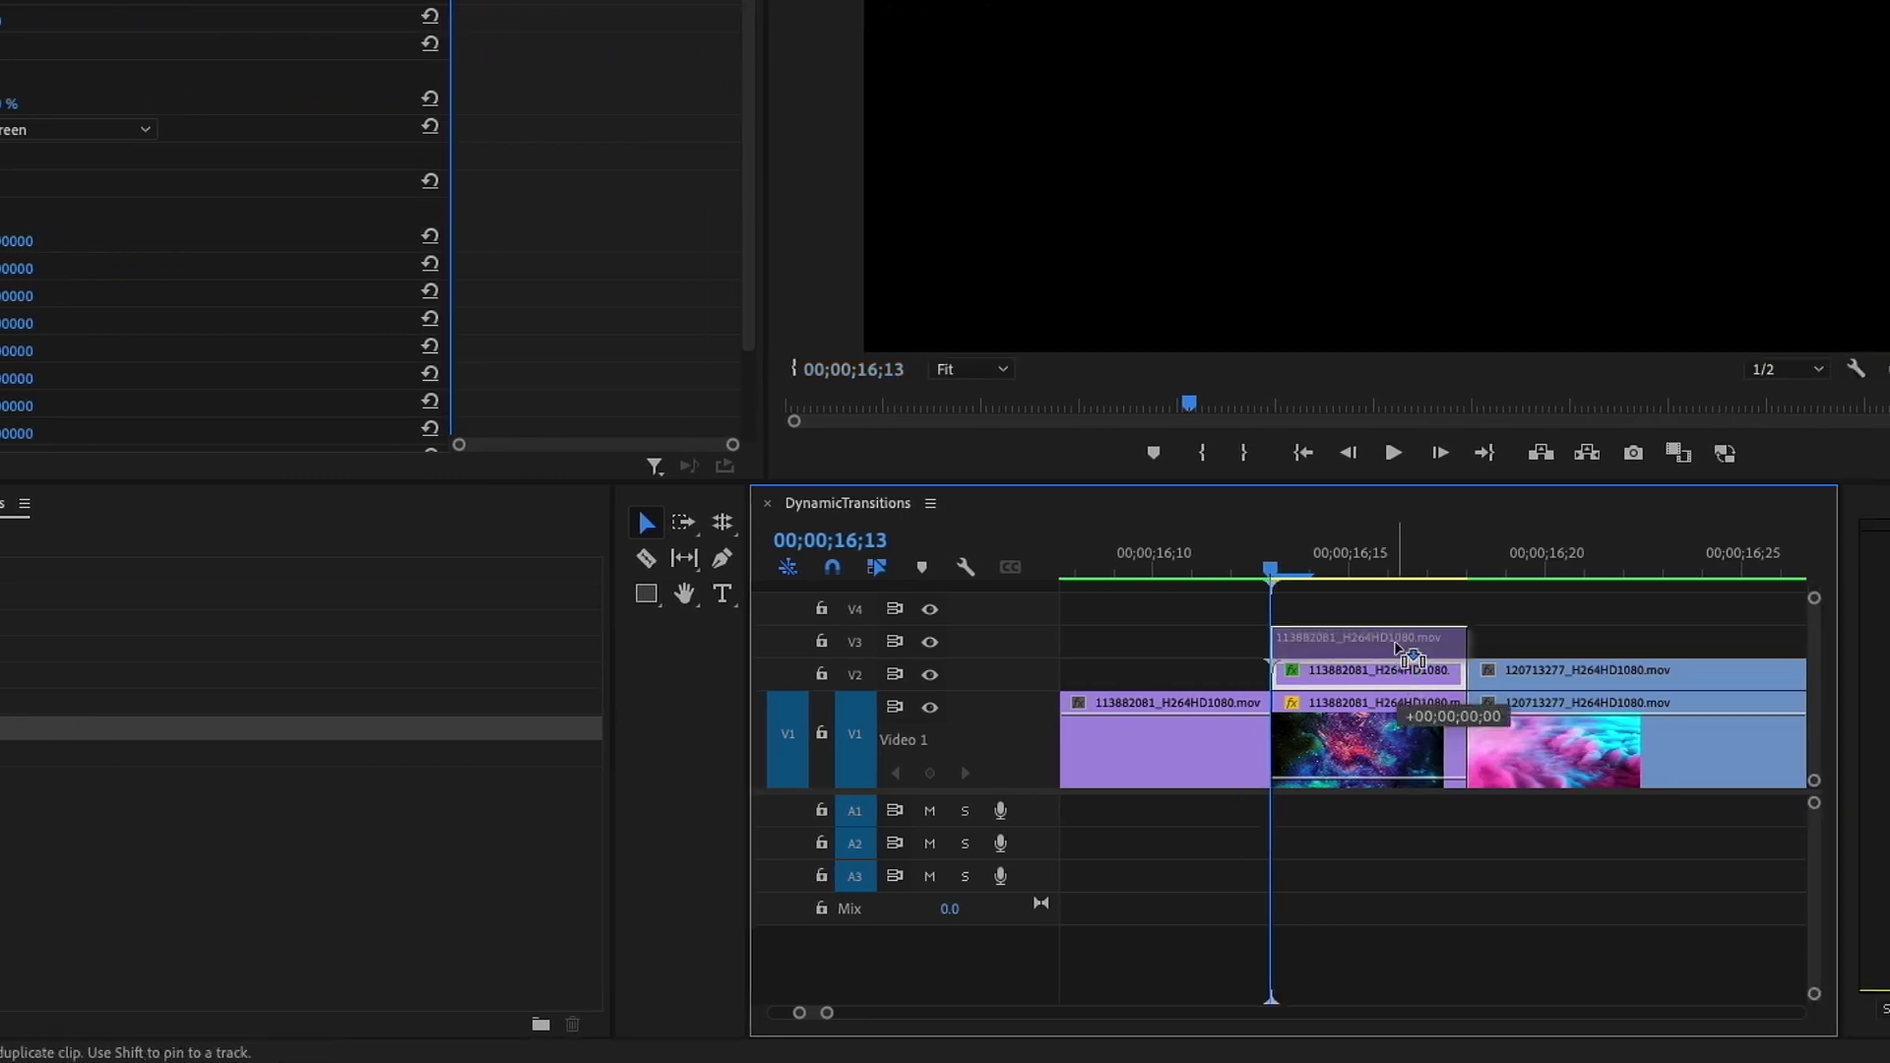
pyautogui.moveTo(1255, 654); pyautogui.dragTo(1263, 611)
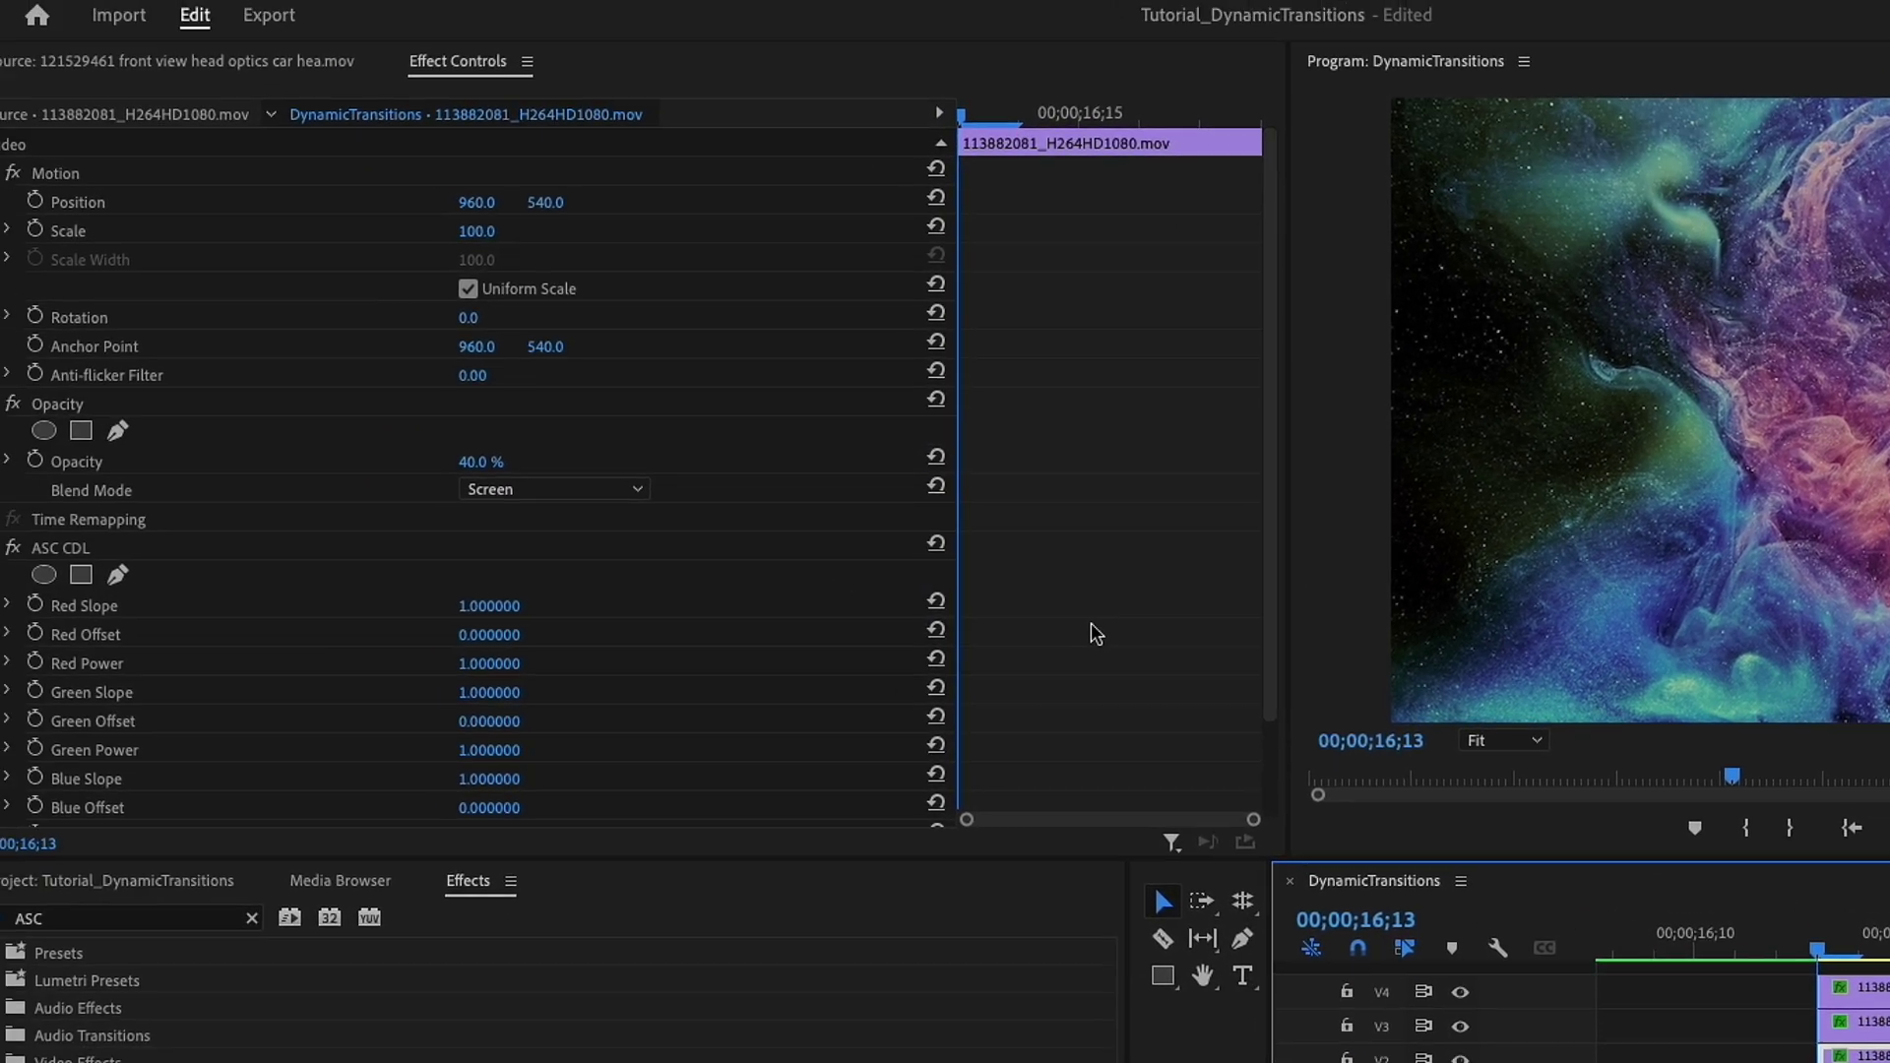
# Step: Raise Red Slope on one copy and Green Slope to 5.4 on another
pyautogui.scroll(-3, 1096, 634)
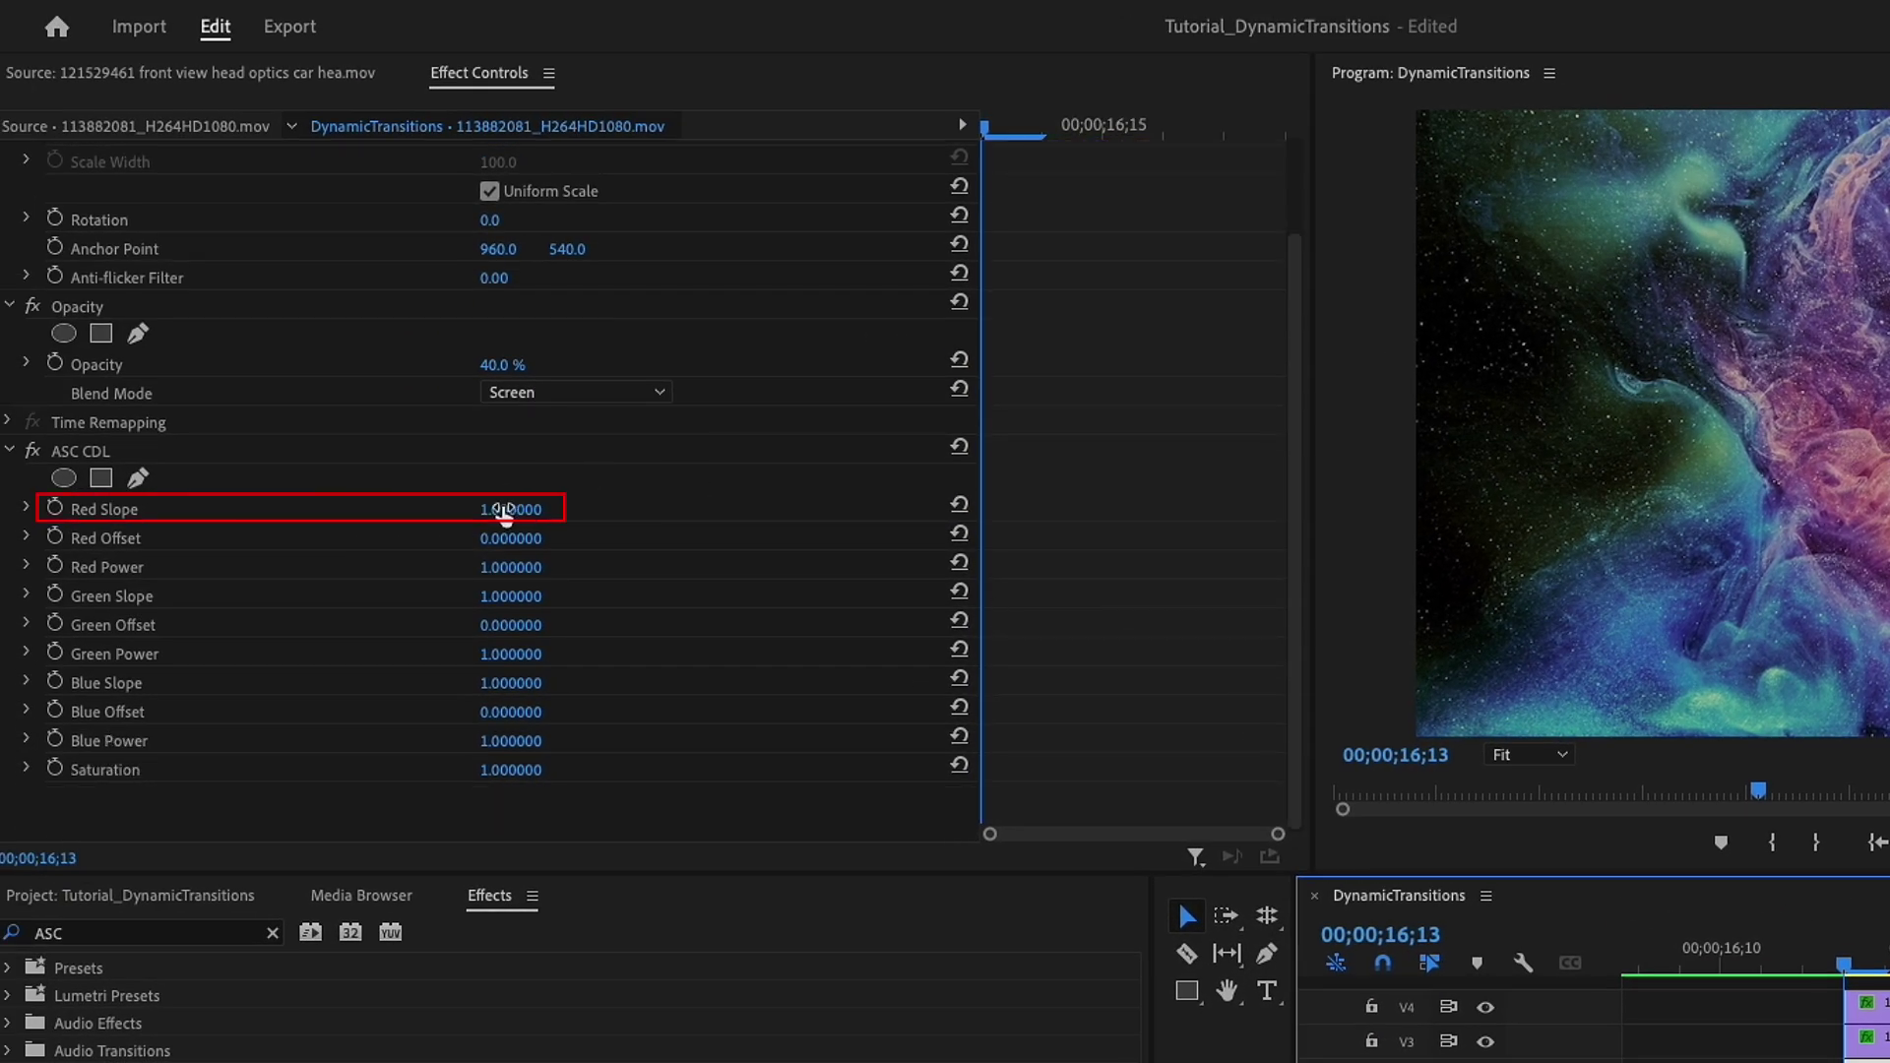
pyautogui.moveTo(504, 511); pyautogui.dragTo(690, 511)
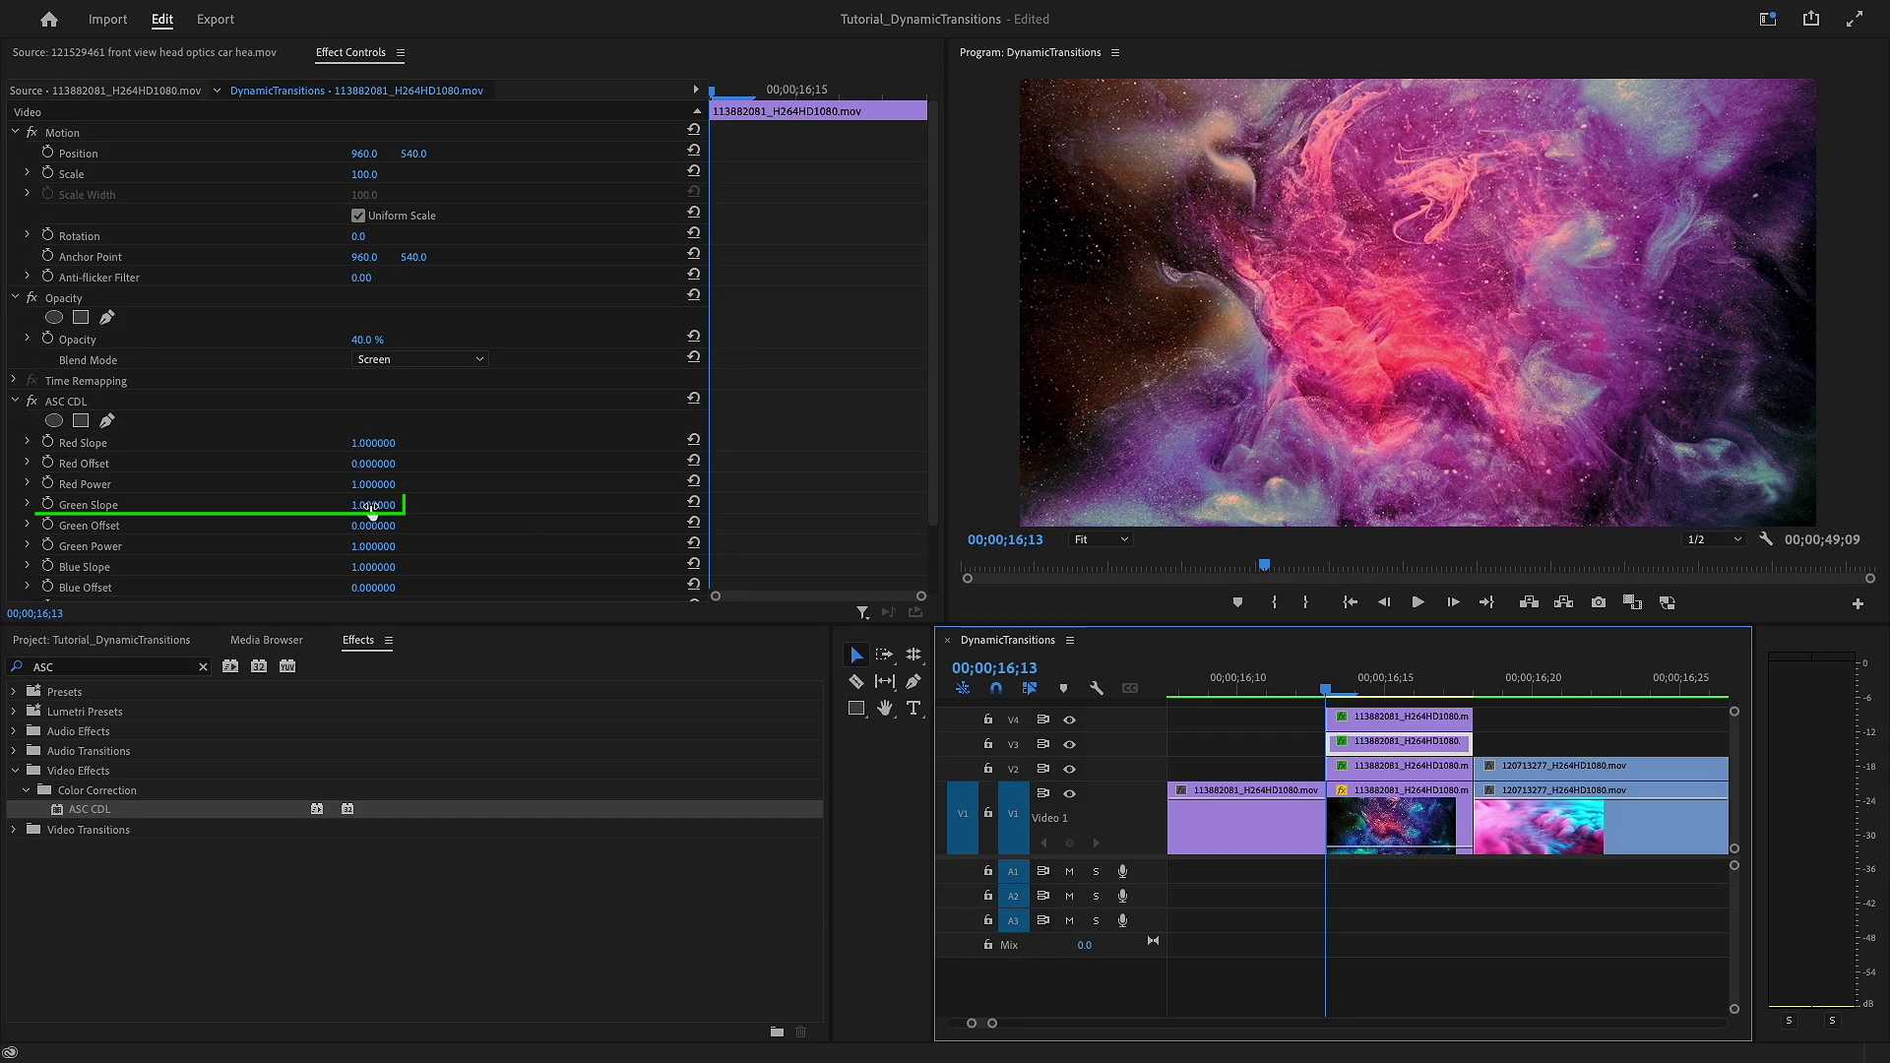
pyautogui.moveTo(510, 596); pyautogui.dragTo(591, 596)
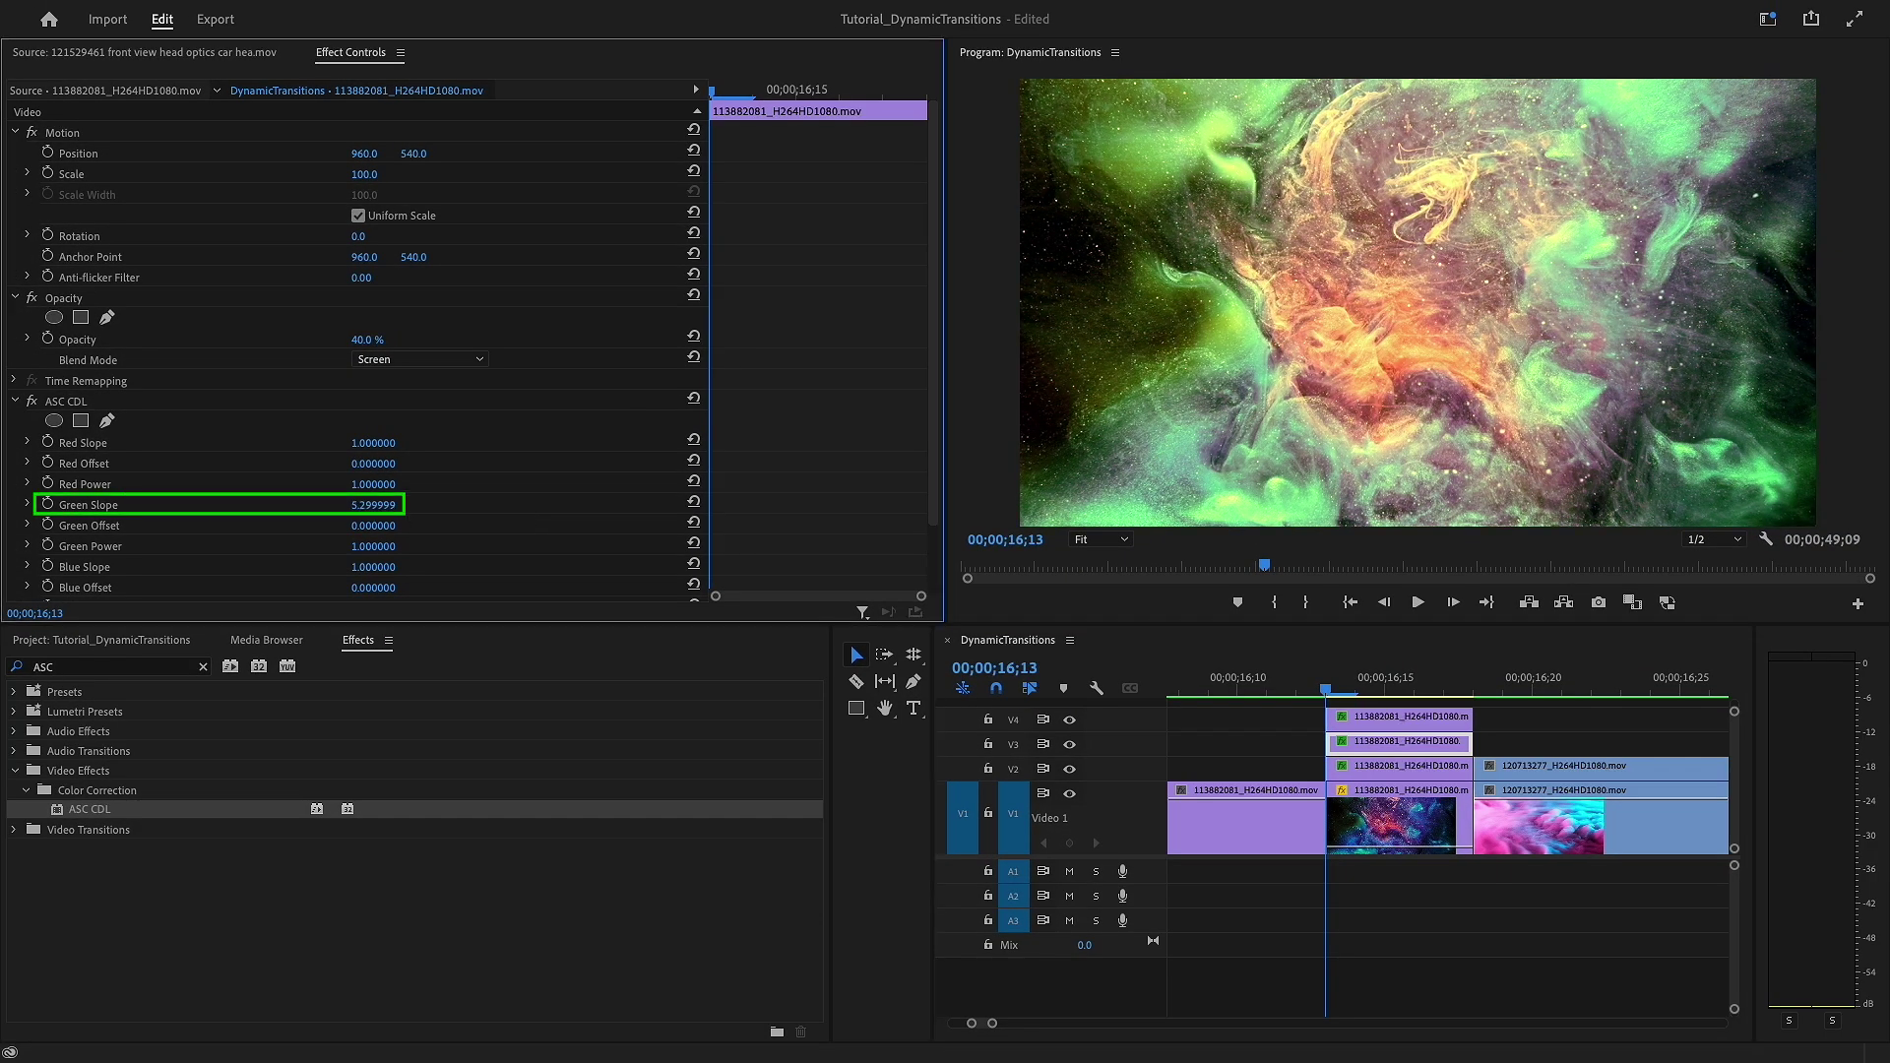
pyautogui.moveTo(373, 505); pyautogui.dragTo(1381, 721)
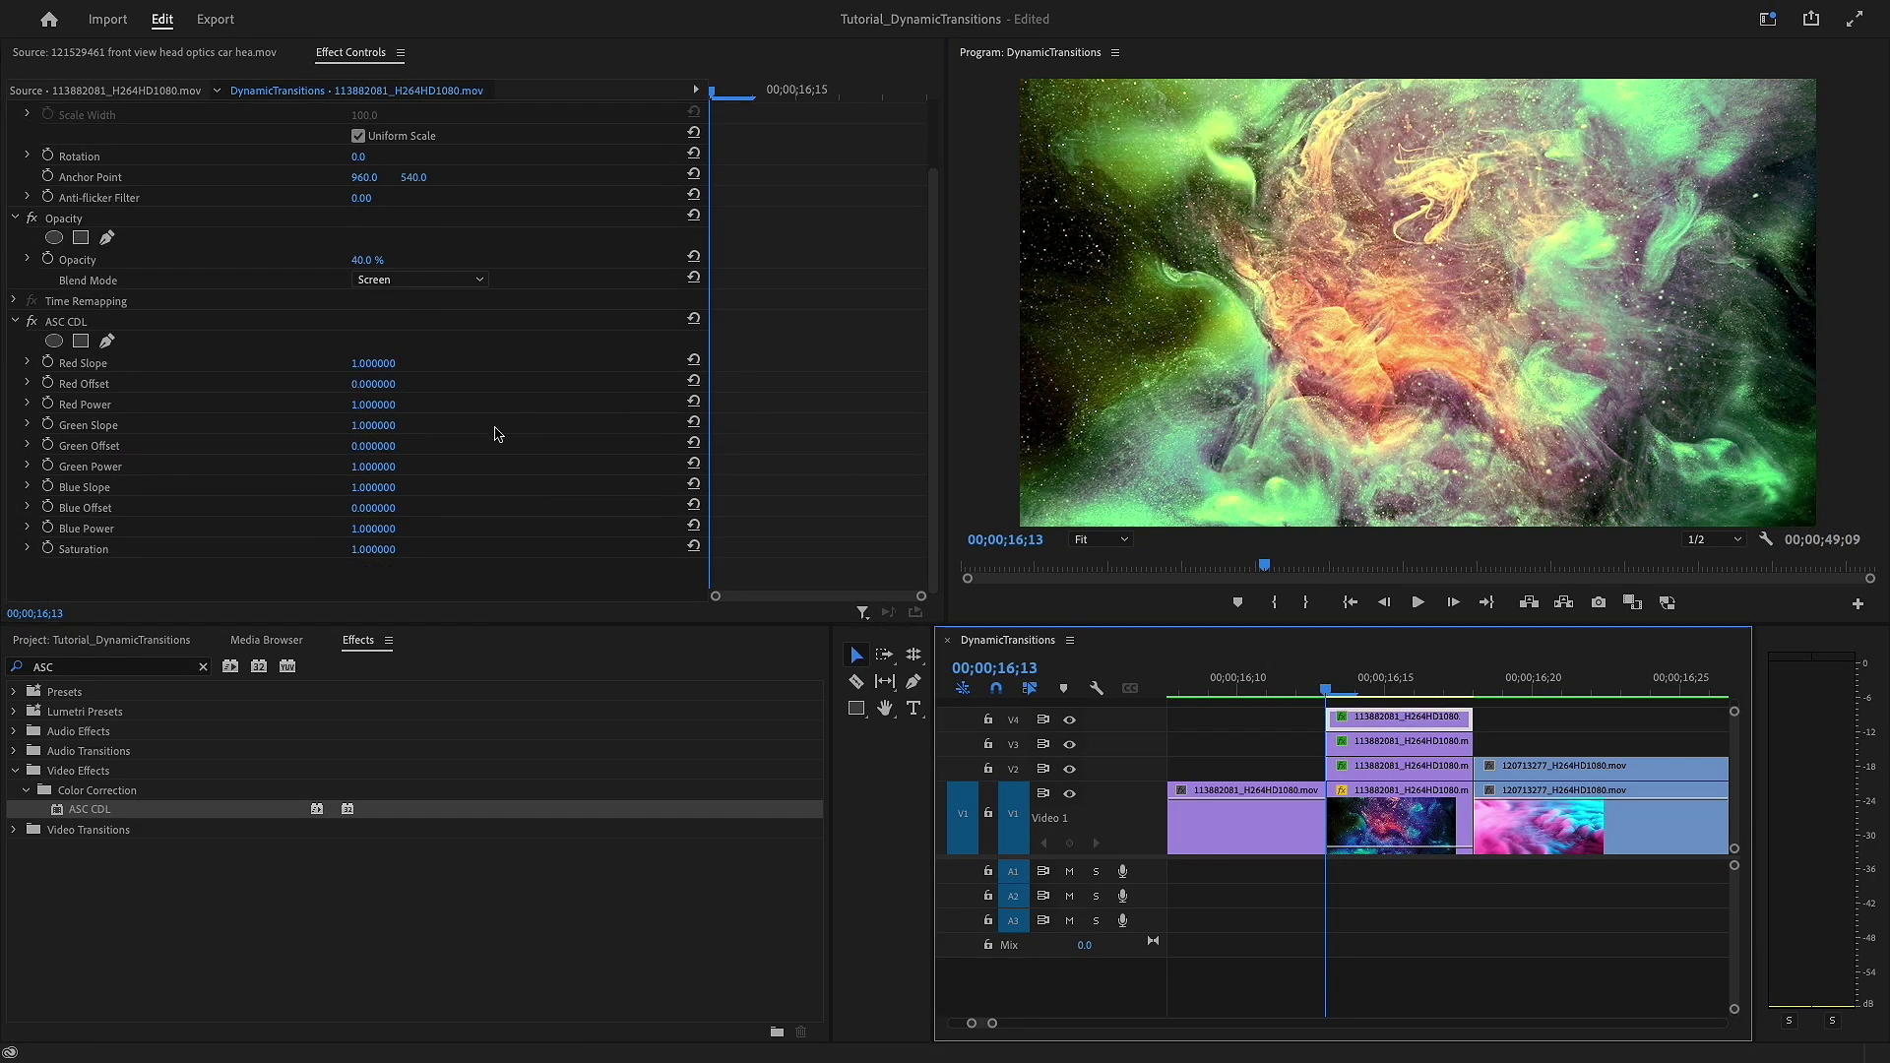
pyautogui.moveTo(373, 486); pyautogui.dragTo(394, 486)
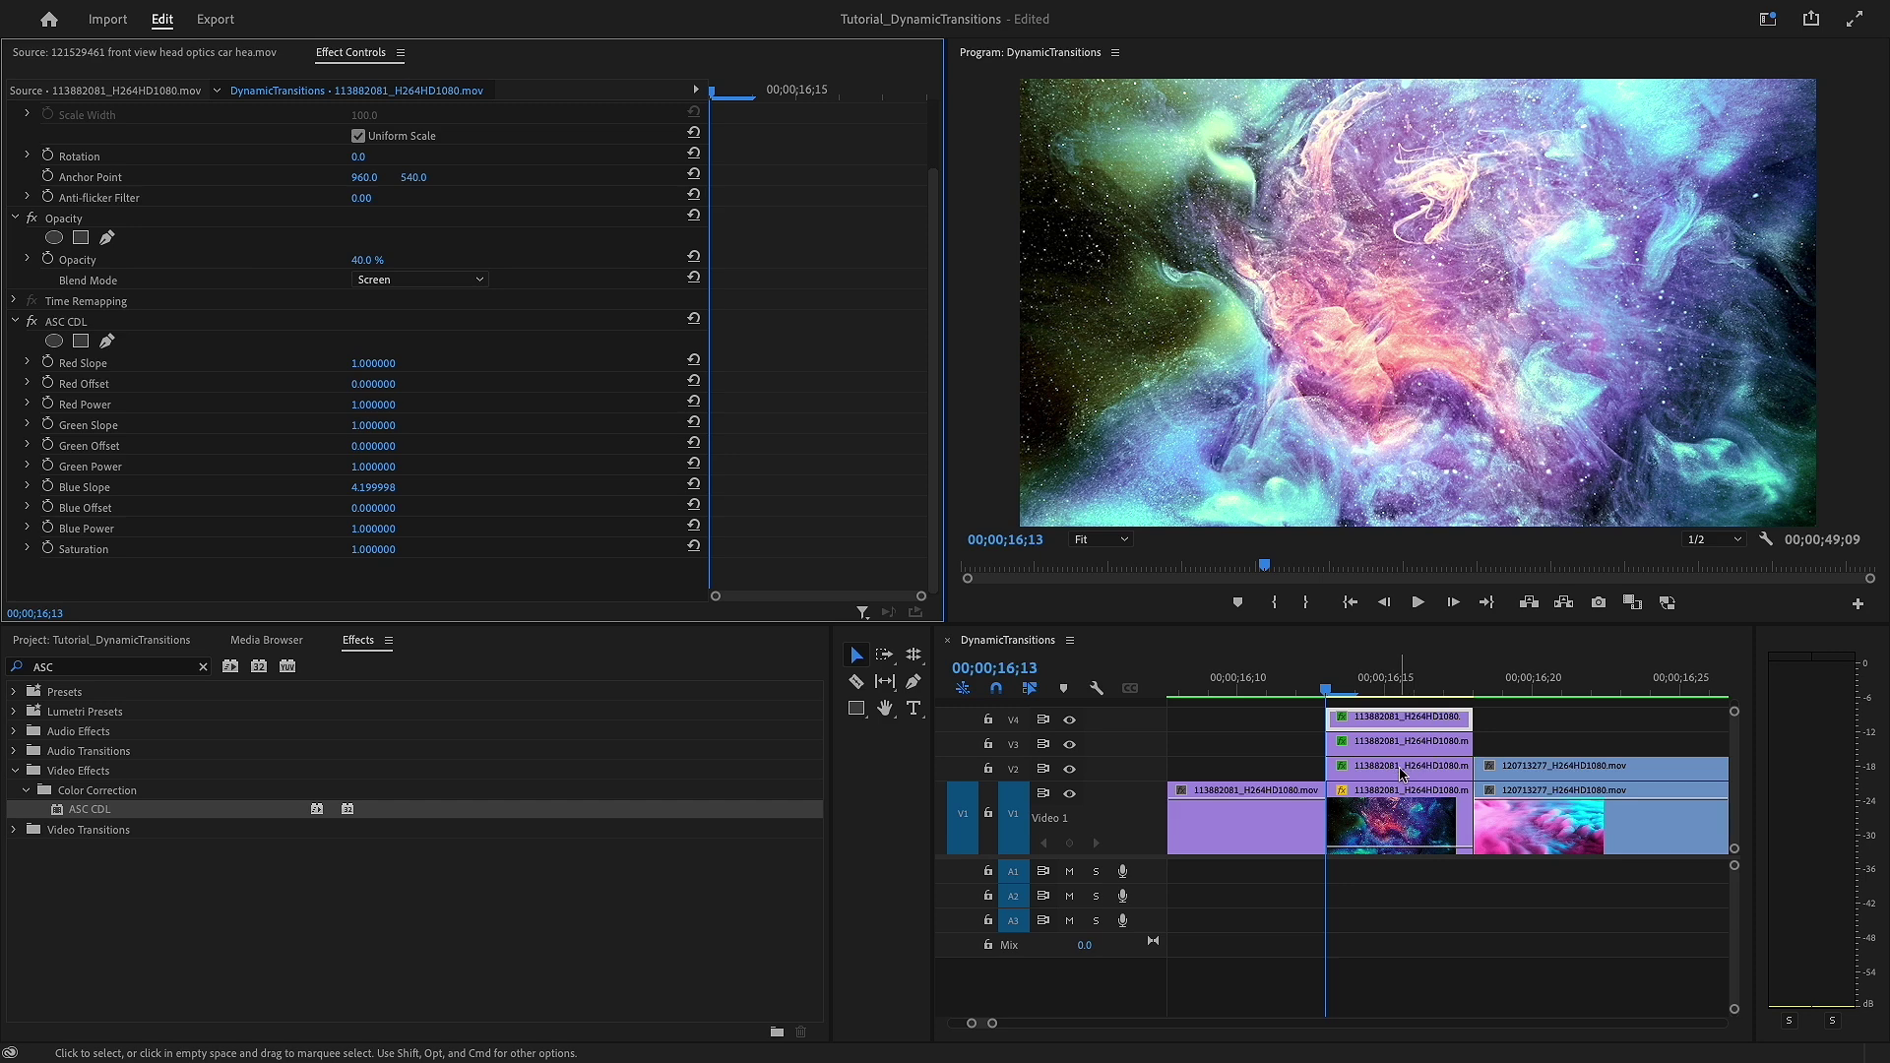
# Step: Start Position and Scale keyframes on the red copy, enlarging it to 119 a frame later
pyautogui.click(1398, 792)
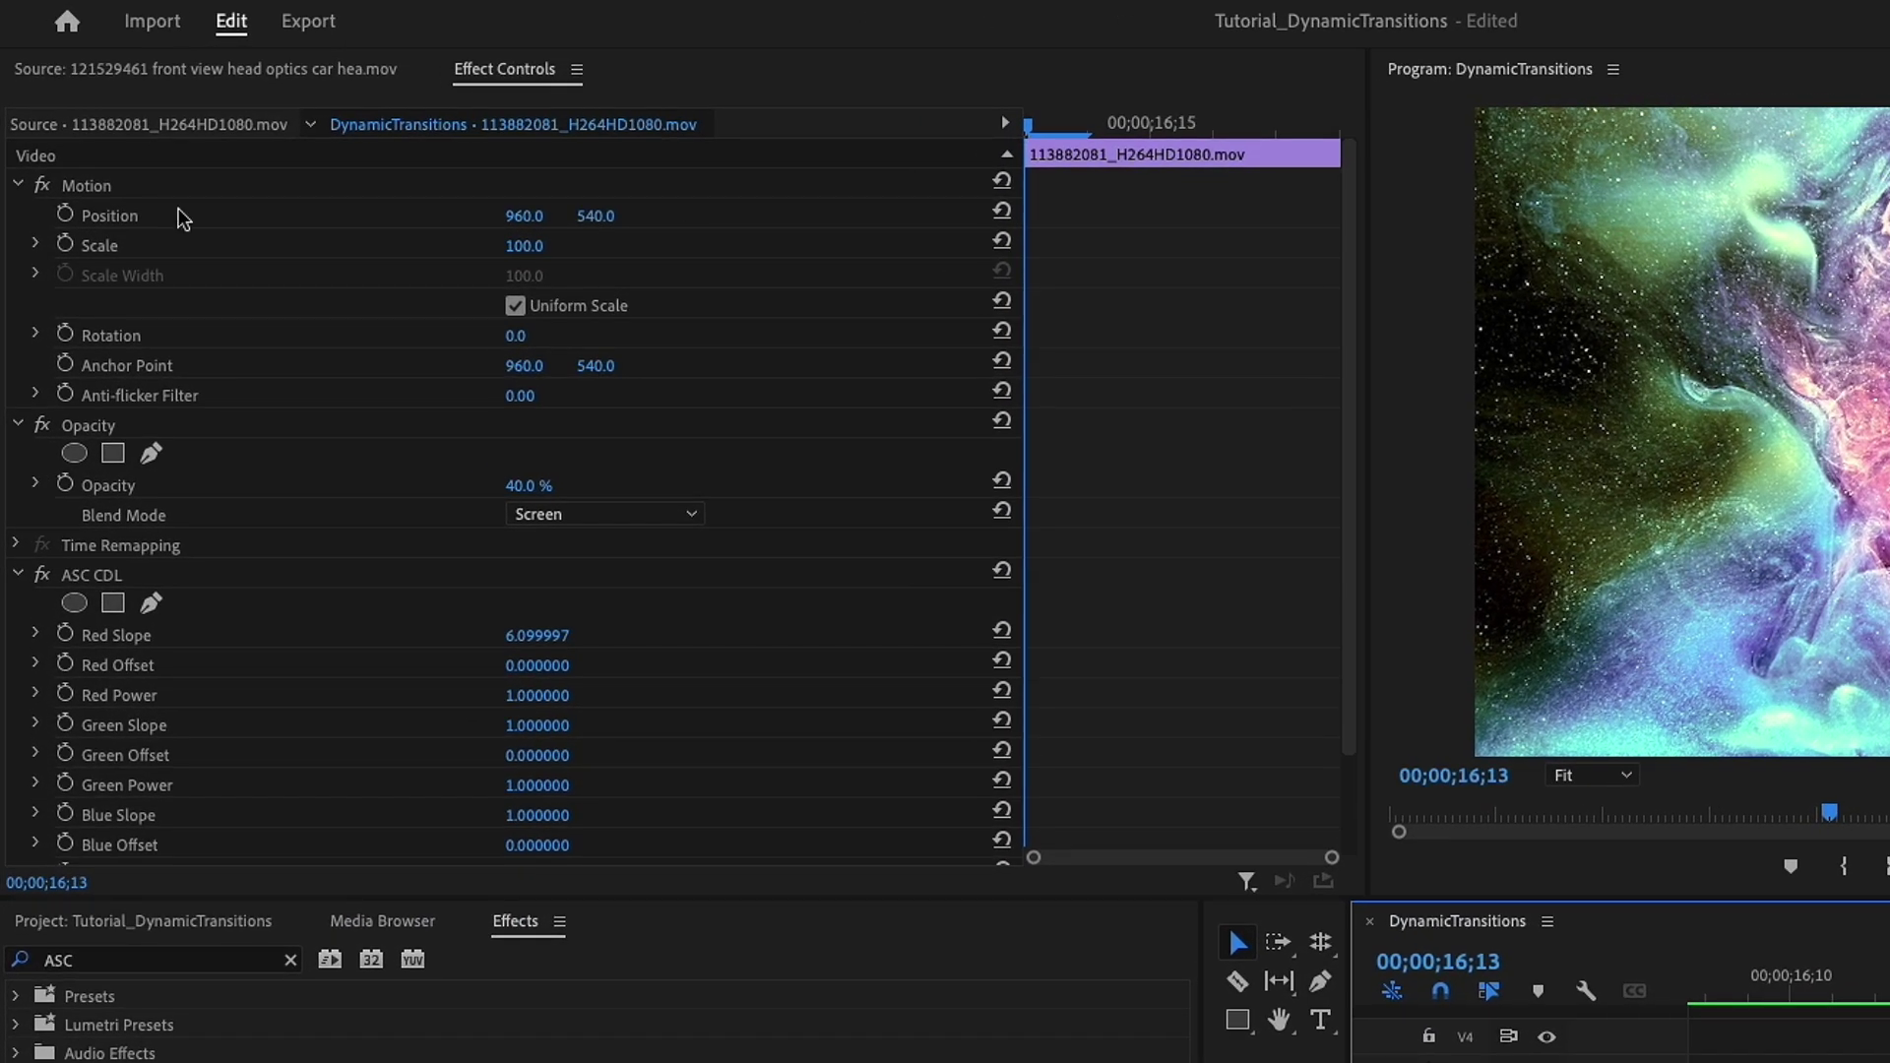
pyautogui.click(65, 214)
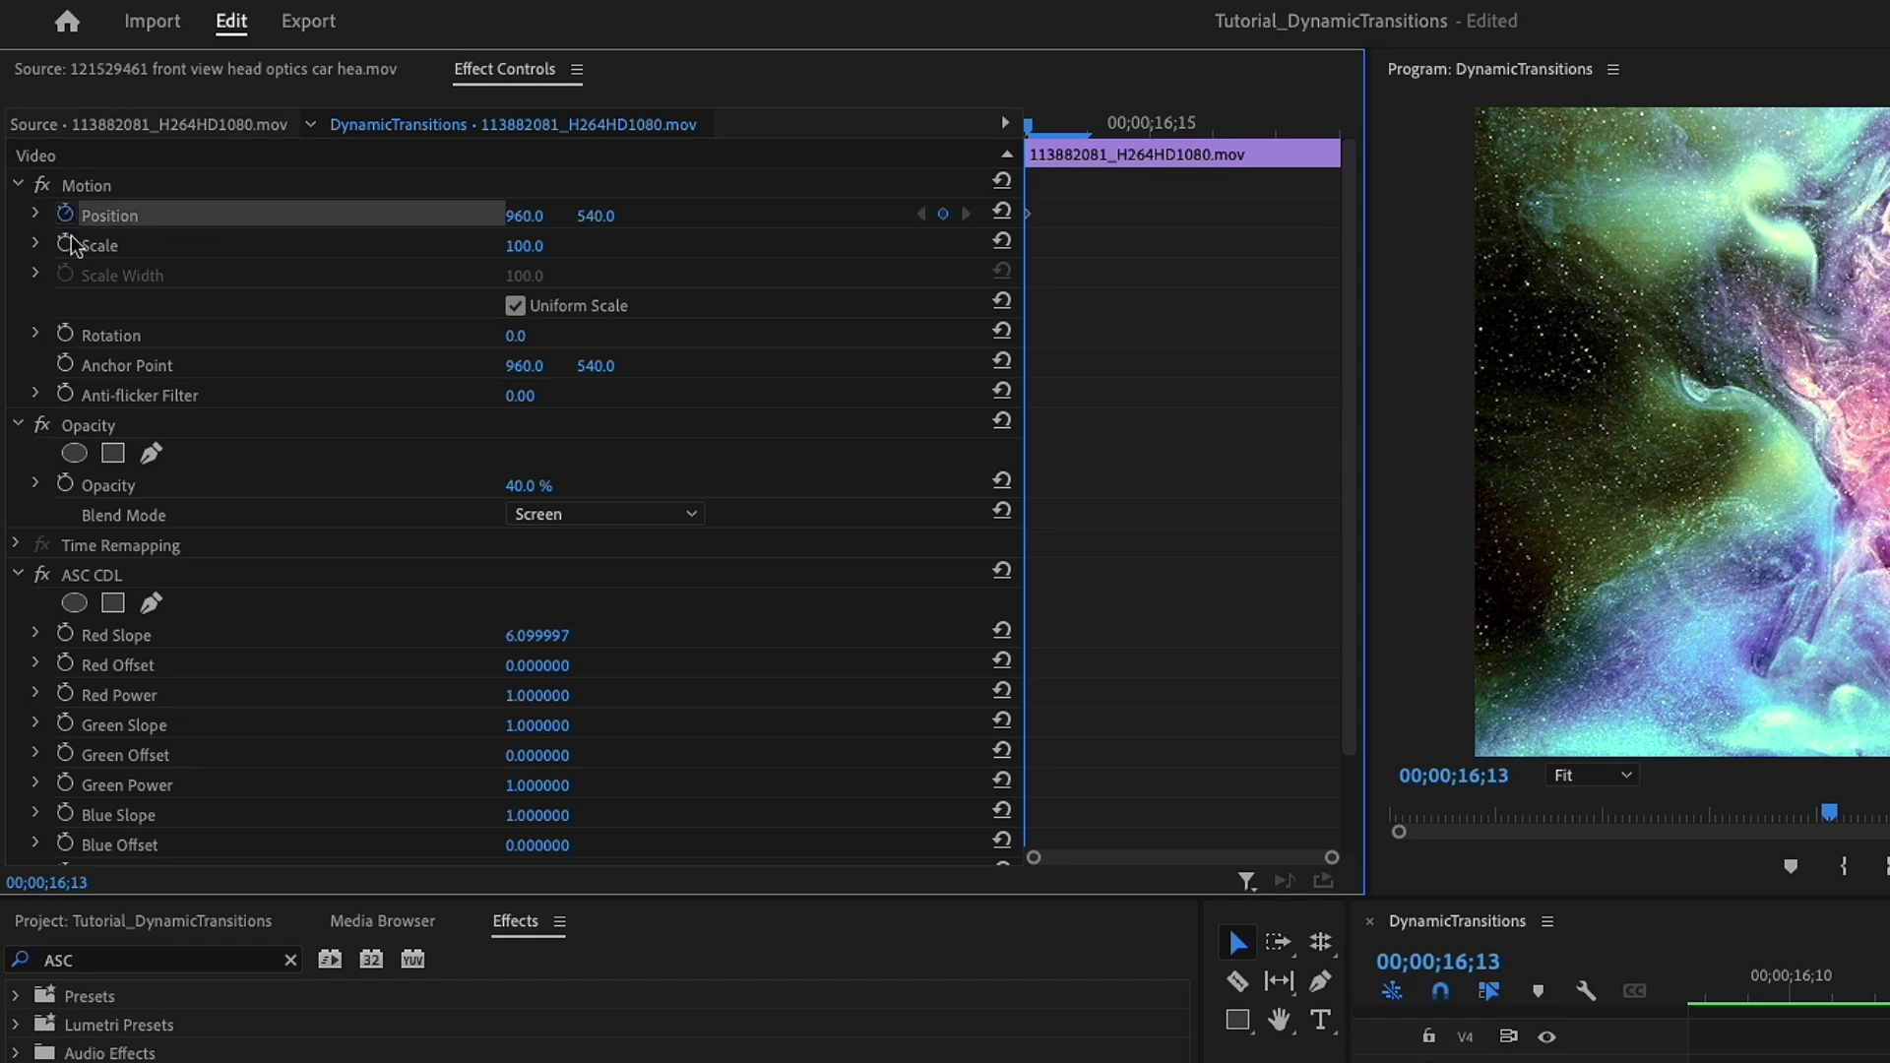
pyautogui.click(66, 244)
pyautogui.click(1091, 134)
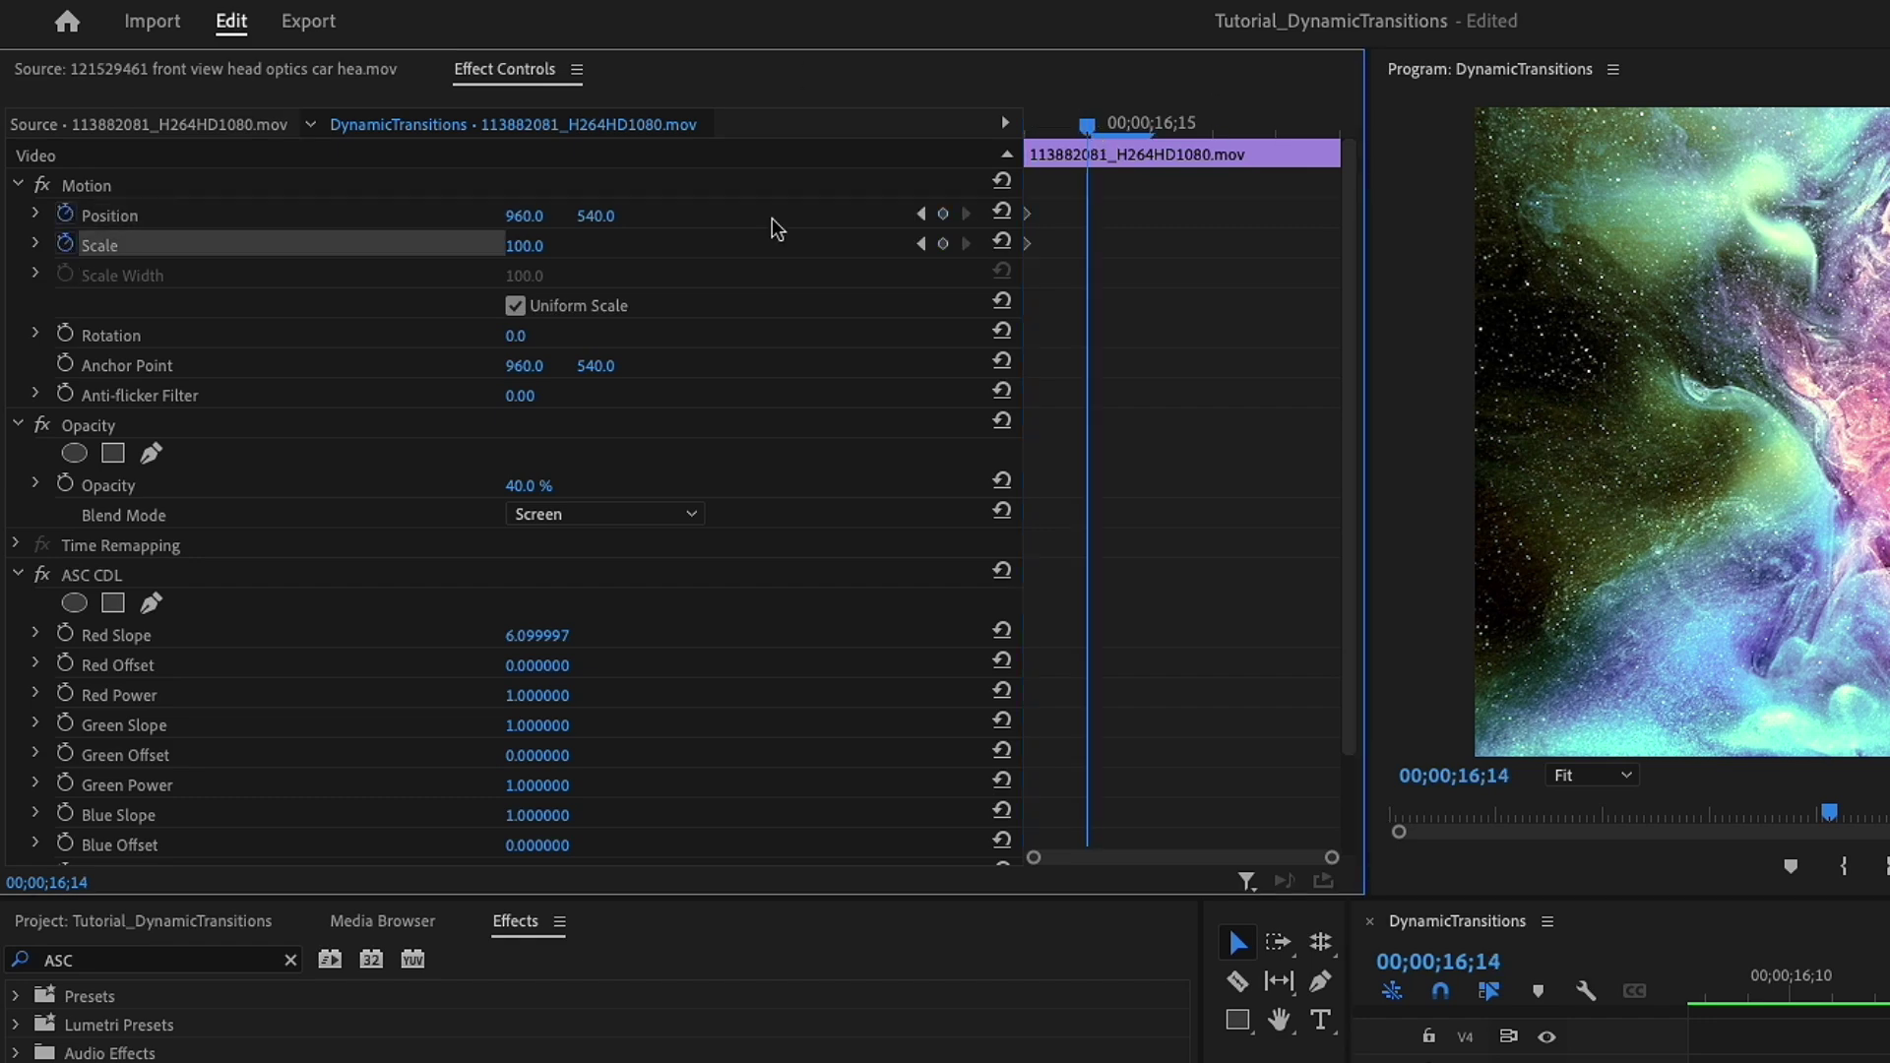
pyautogui.moveTo(537, 254); pyautogui.dragTo(537, 216)
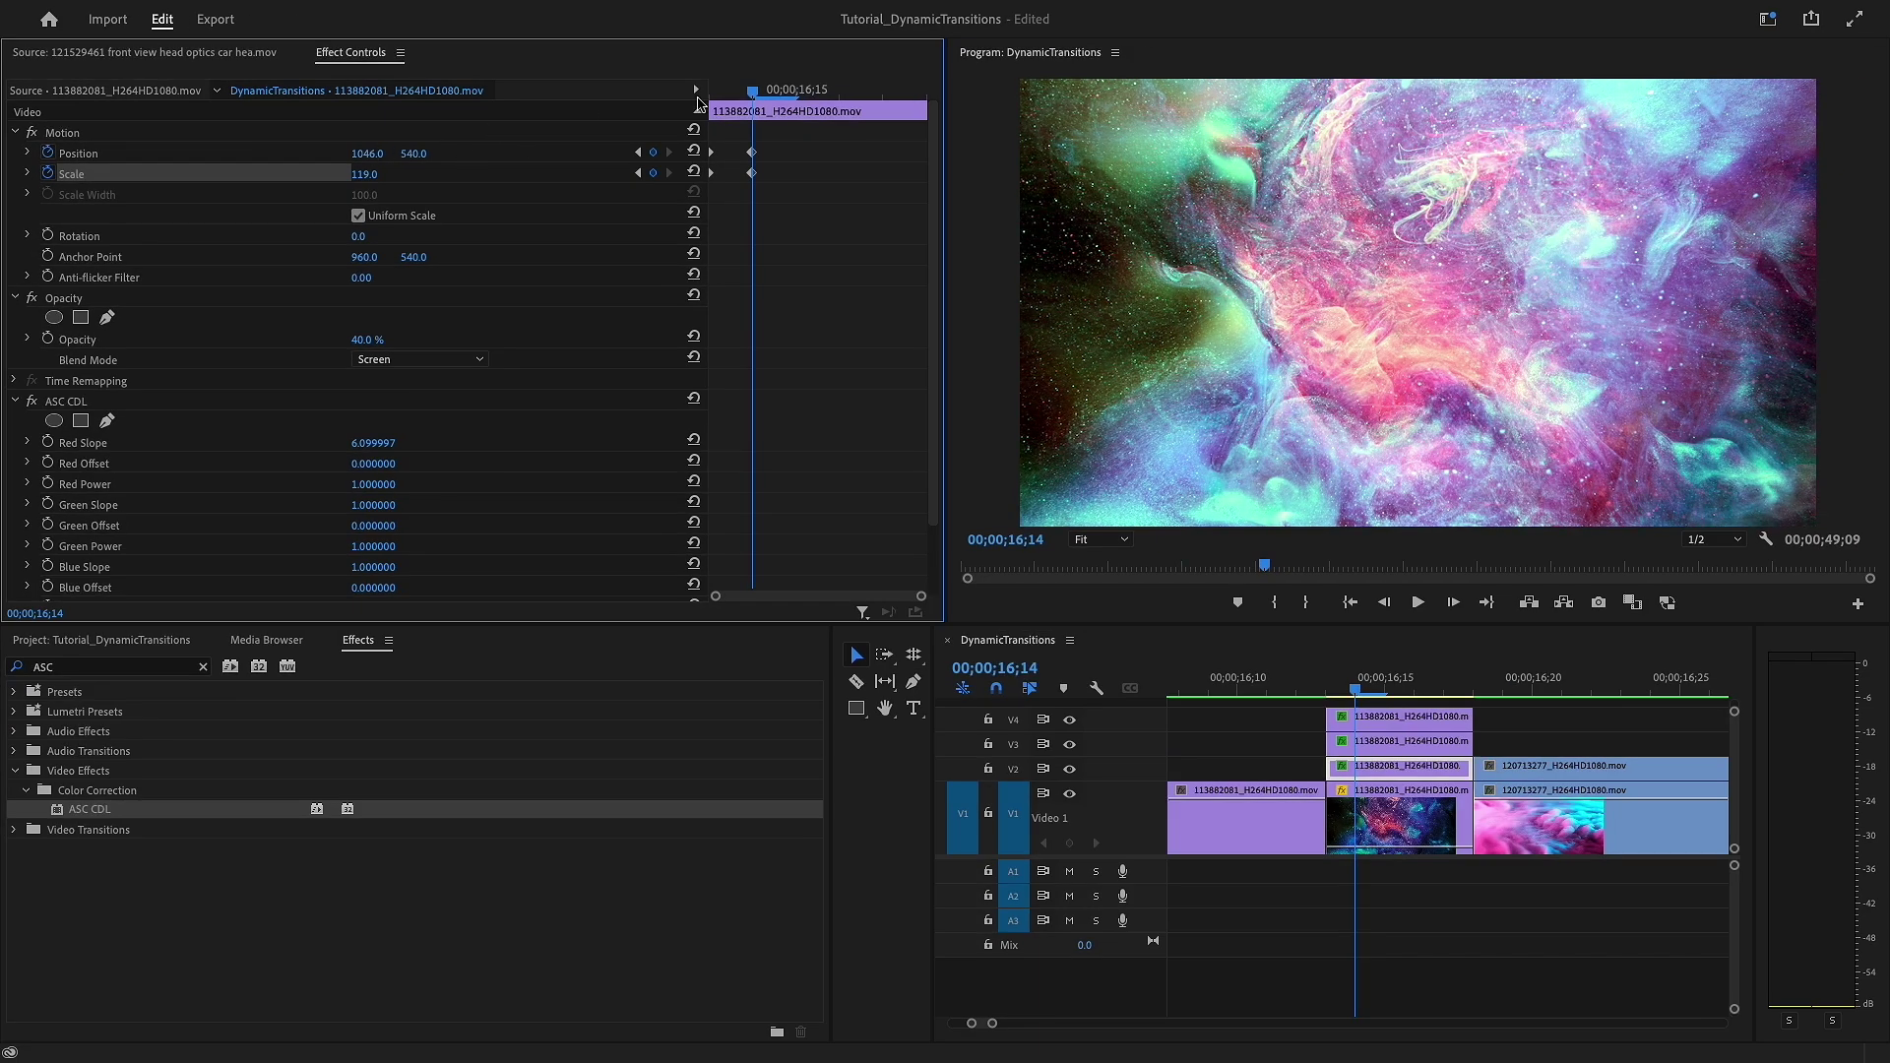
# Step: Offset position and scale on the following frames, then reset to centre and 100 on the last
pyautogui.click(797, 91)
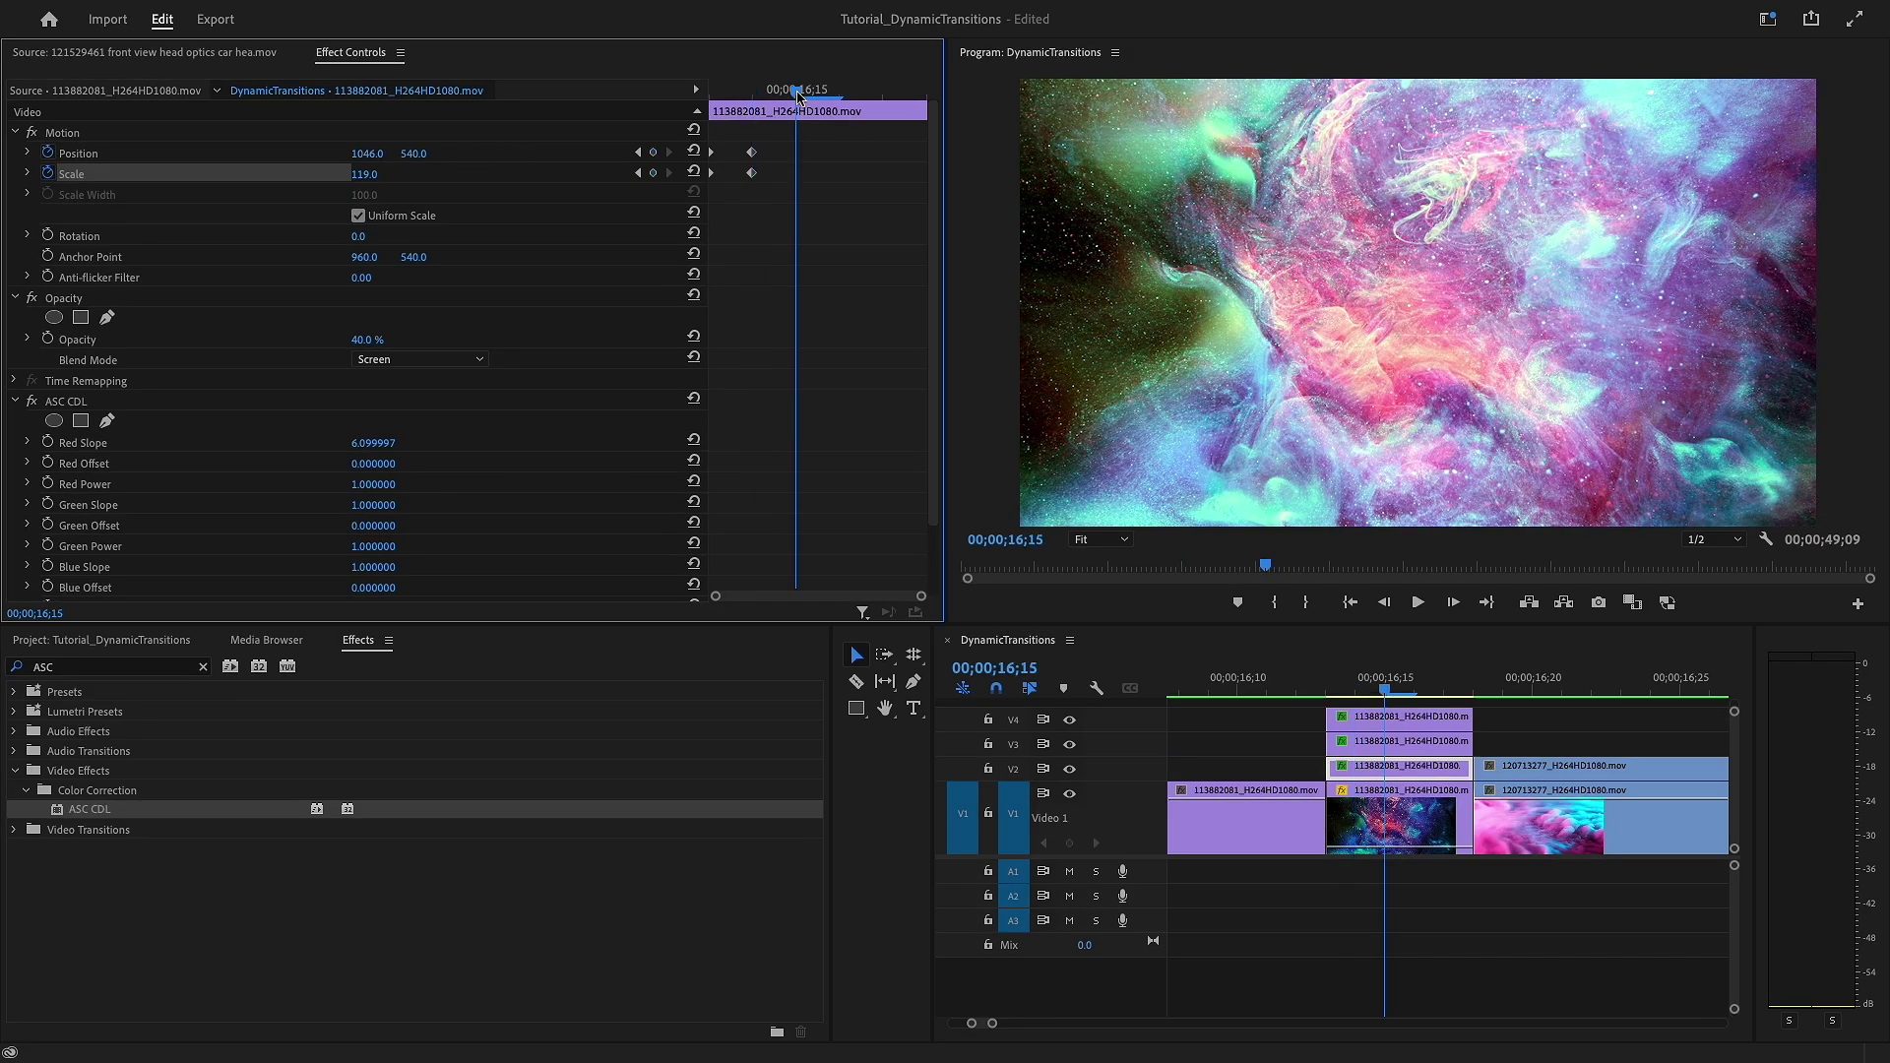
pyautogui.click(753, 92)
pyautogui.press('Right')
pyautogui.moveTo(365, 153); pyautogui.dragTo(545, 174)
pyautogui.press('Right')
pyautogui.press('Right')
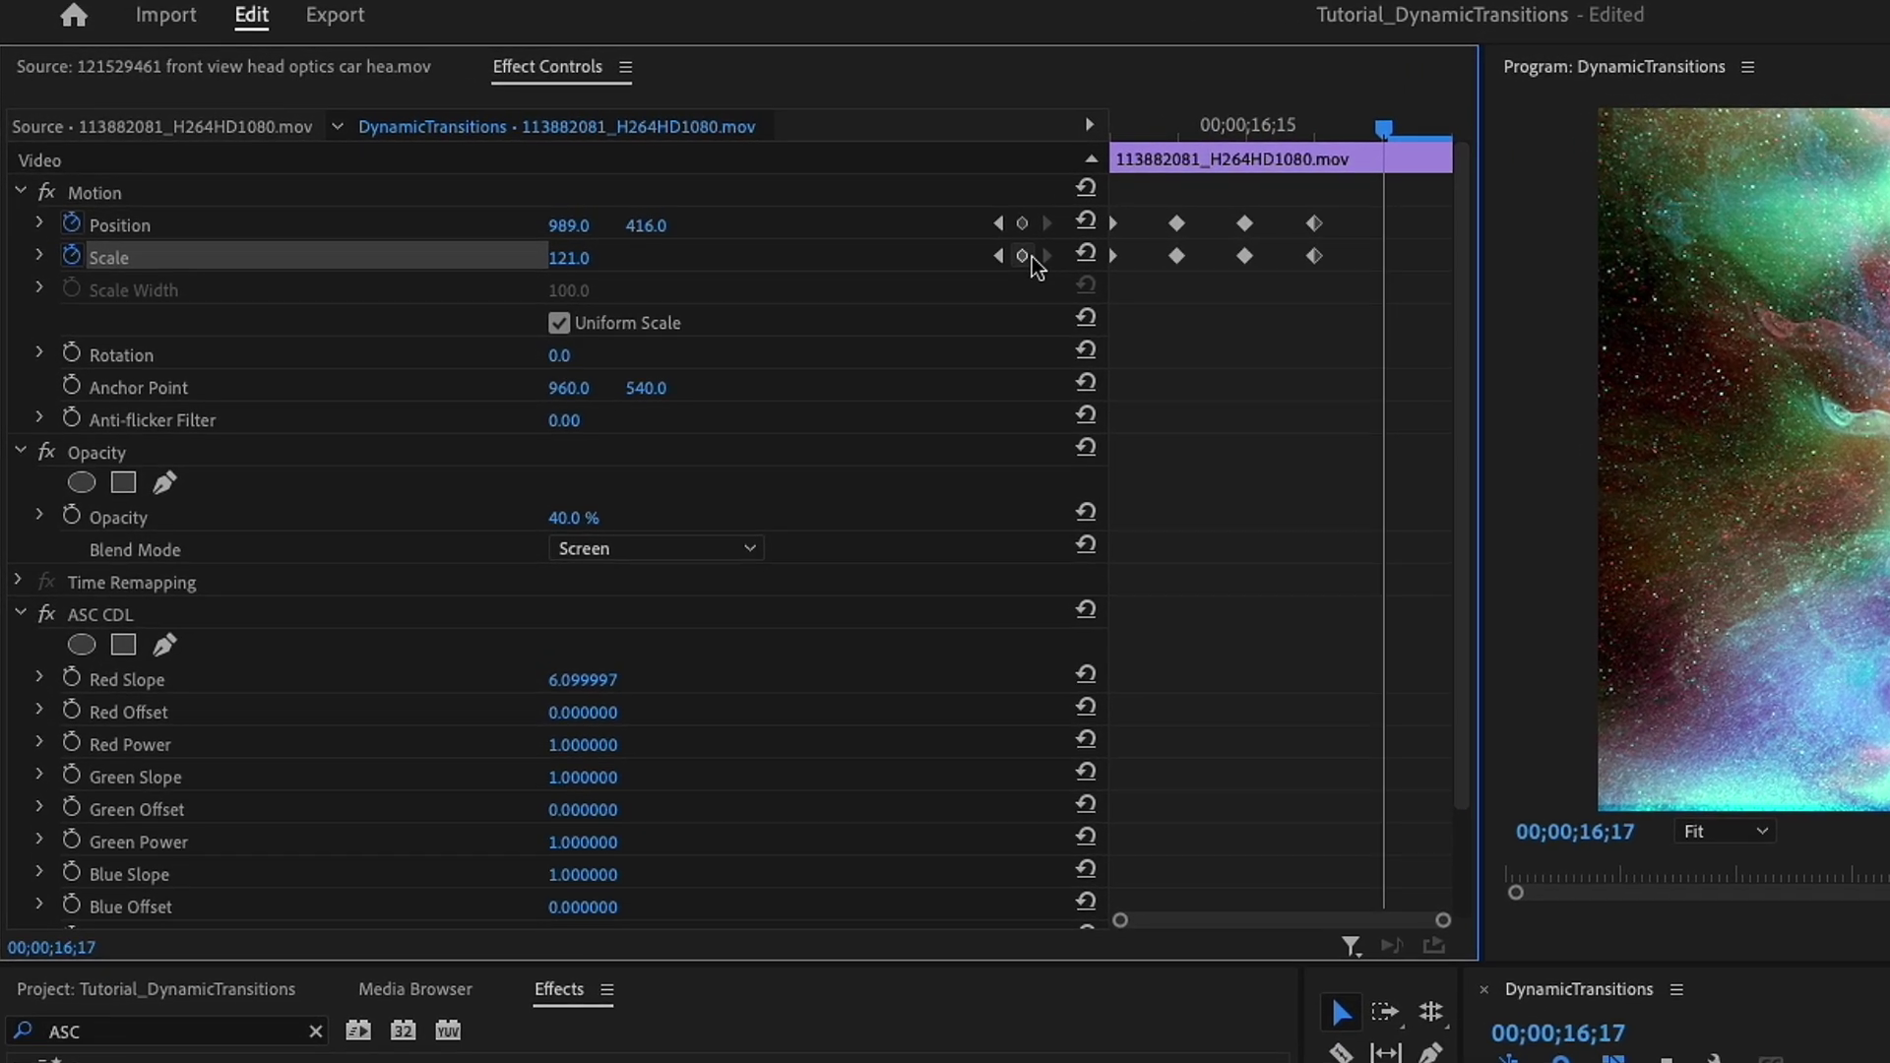
pyautogui.click(1085, 219)
pyautogui.click(1086, 254)
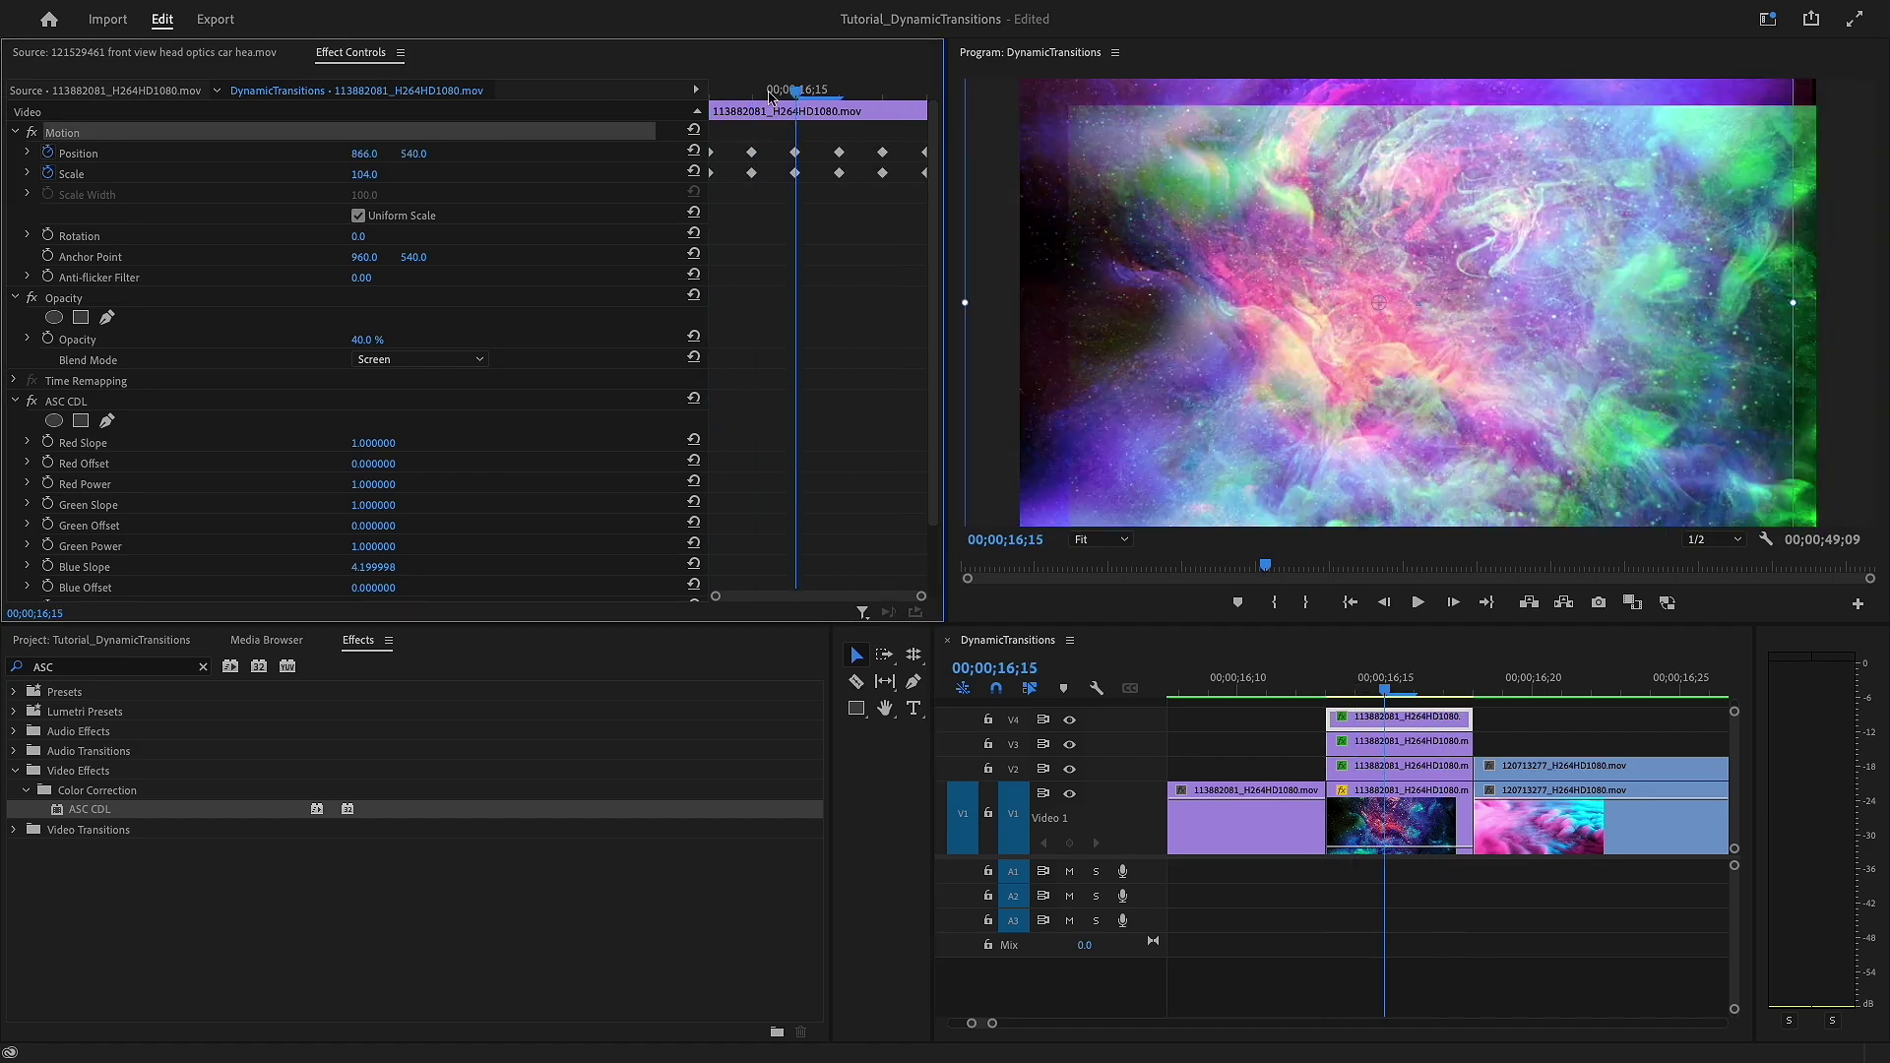
# Step: Preview the glitch frames near the cut and split the V2 pink clip at 16;23
pyautogui.click(1445, 693)
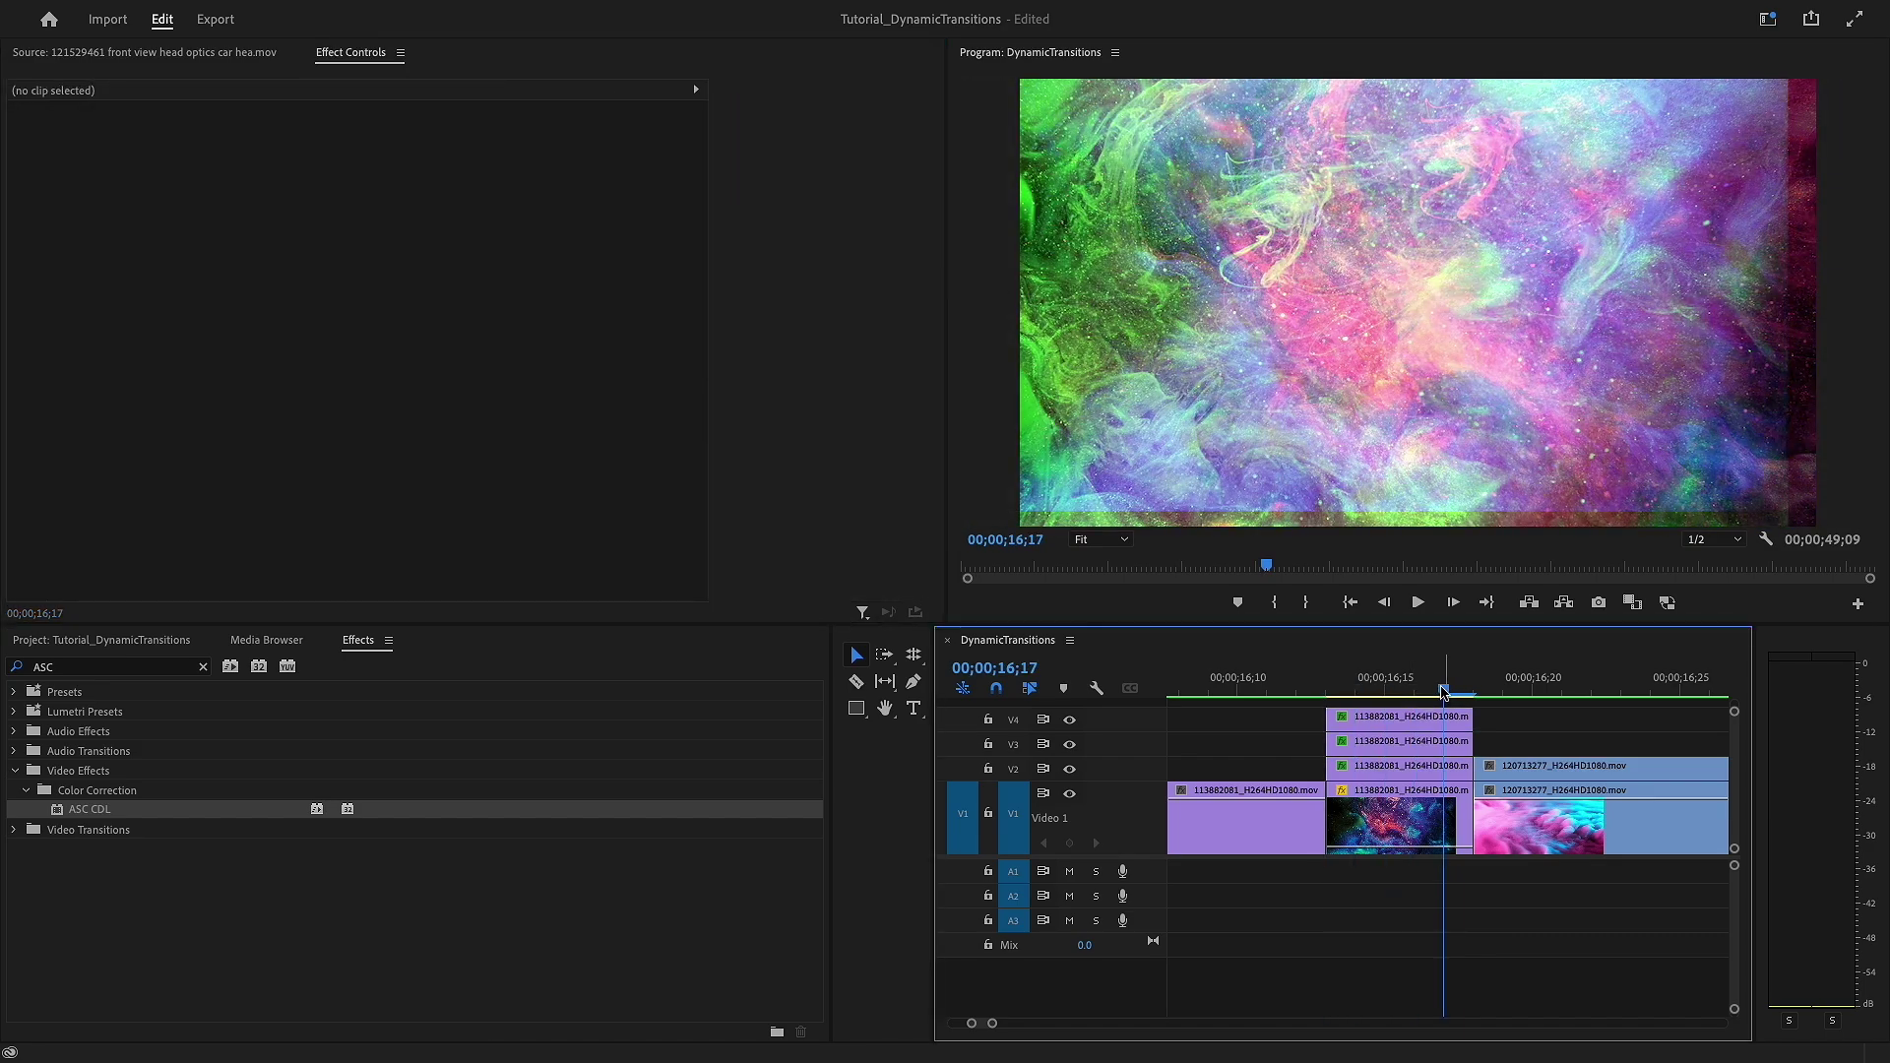
pyautogui.moveTo(1443, 693); pyautogui.dragTo(1614, 766)
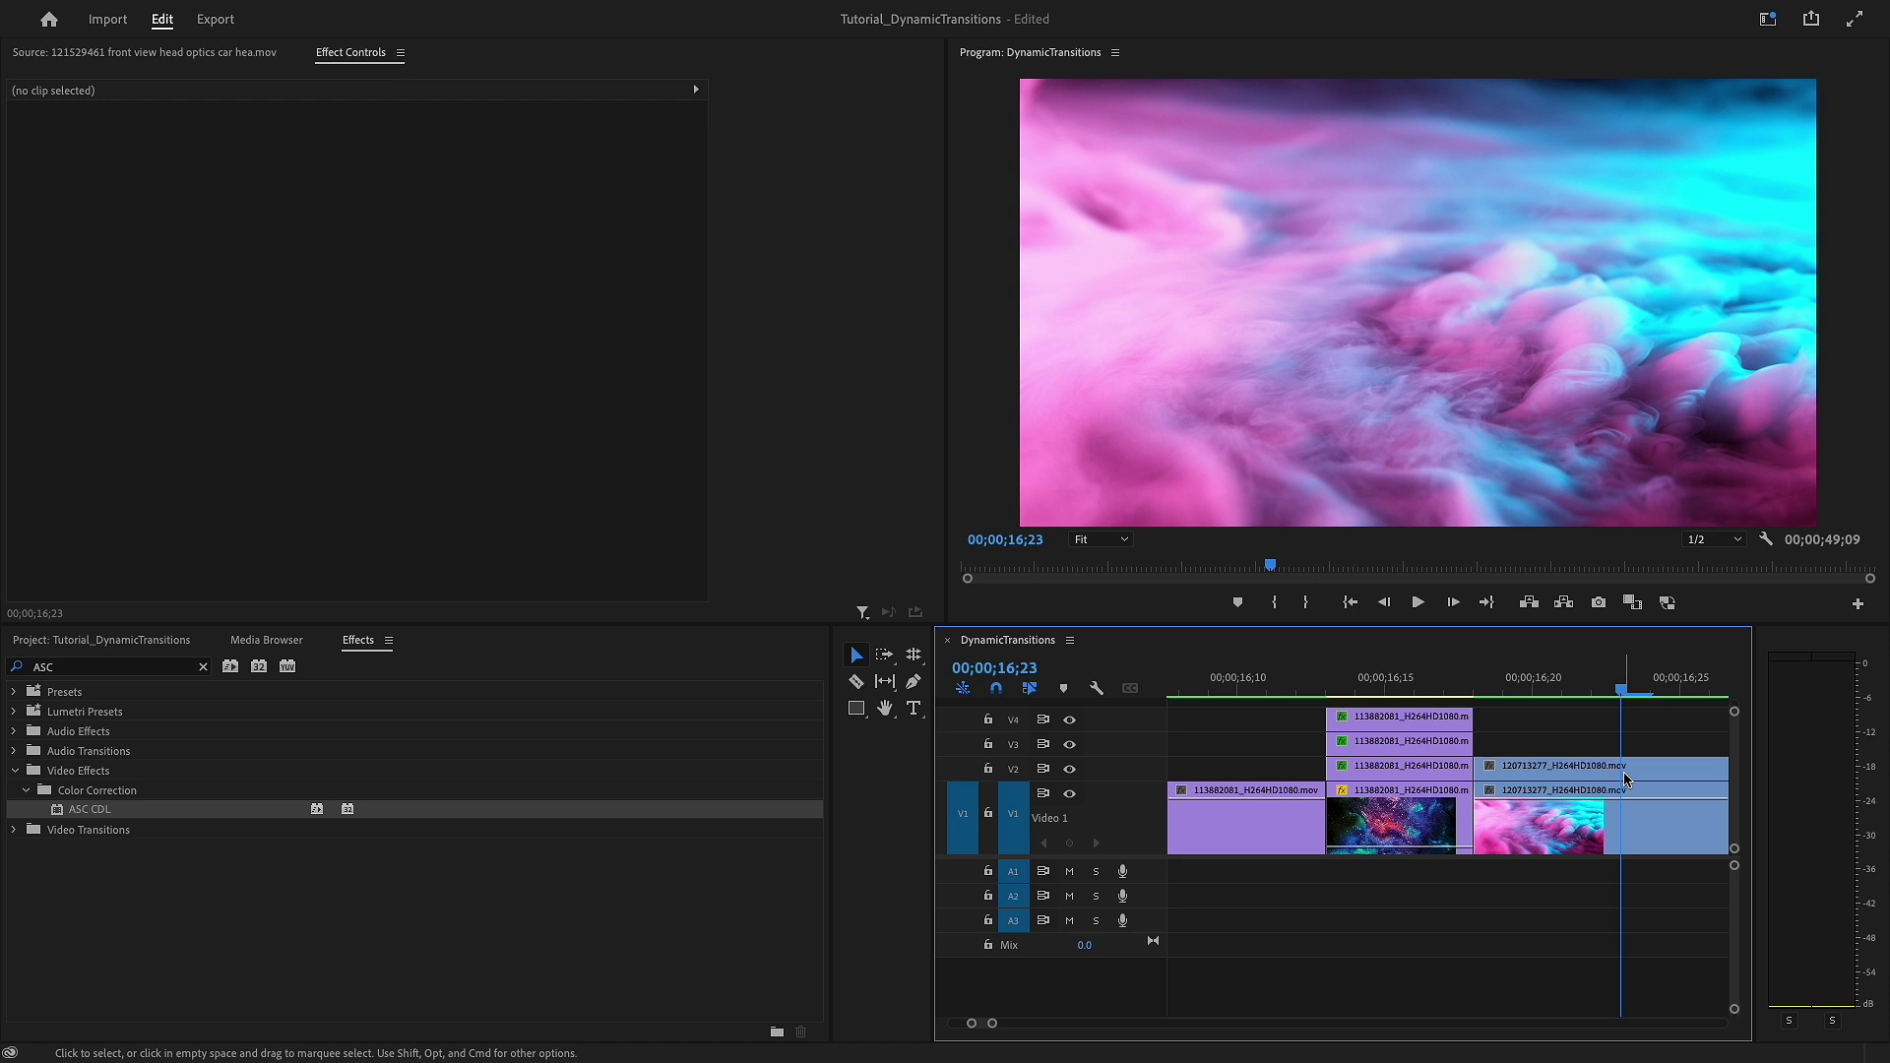
pyautogui.click(1625, 778)
pyautogui.press('super+k')
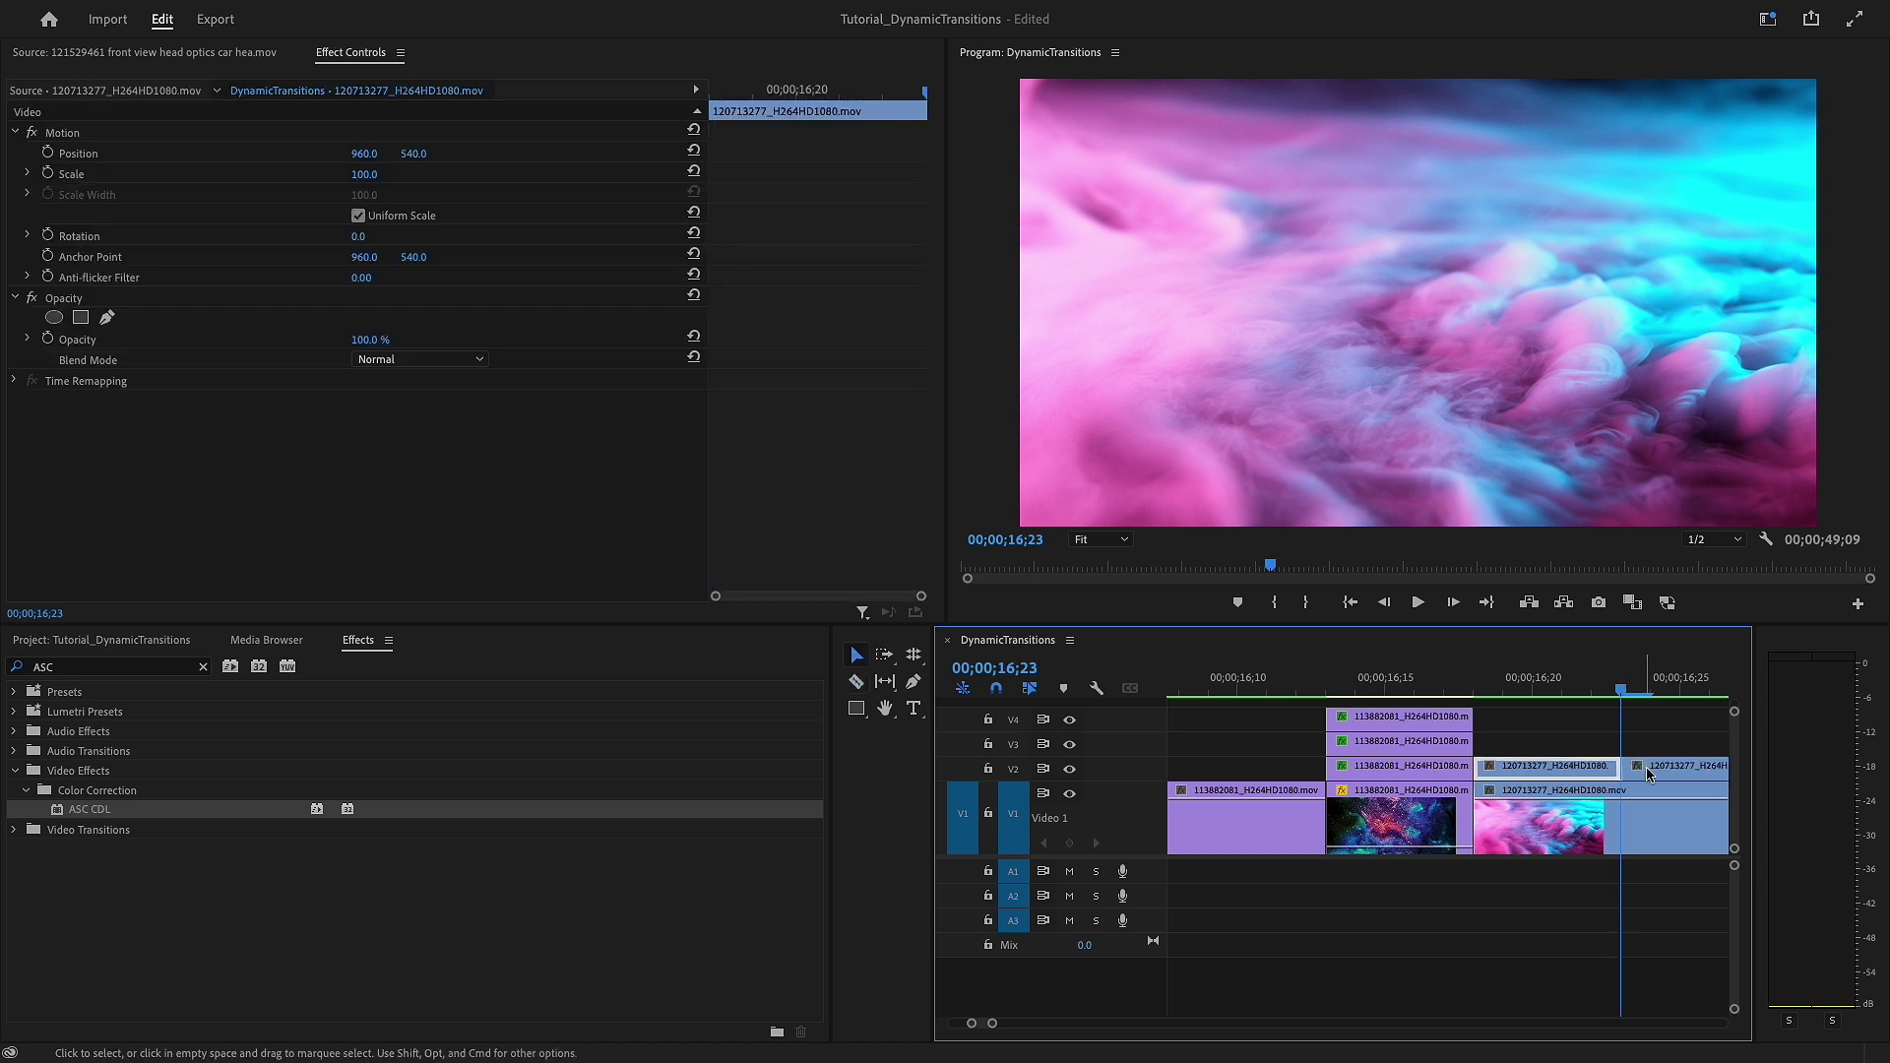
# Step: Delete the leftover pink segment and stack copies of the trimmed clip on V3 and V4
pyautogui.click(1654, 773)
pyautogui.press('Delete')
pyautogui.moveTo(1585, 775); pyautogui.dragTo(1542, 729)
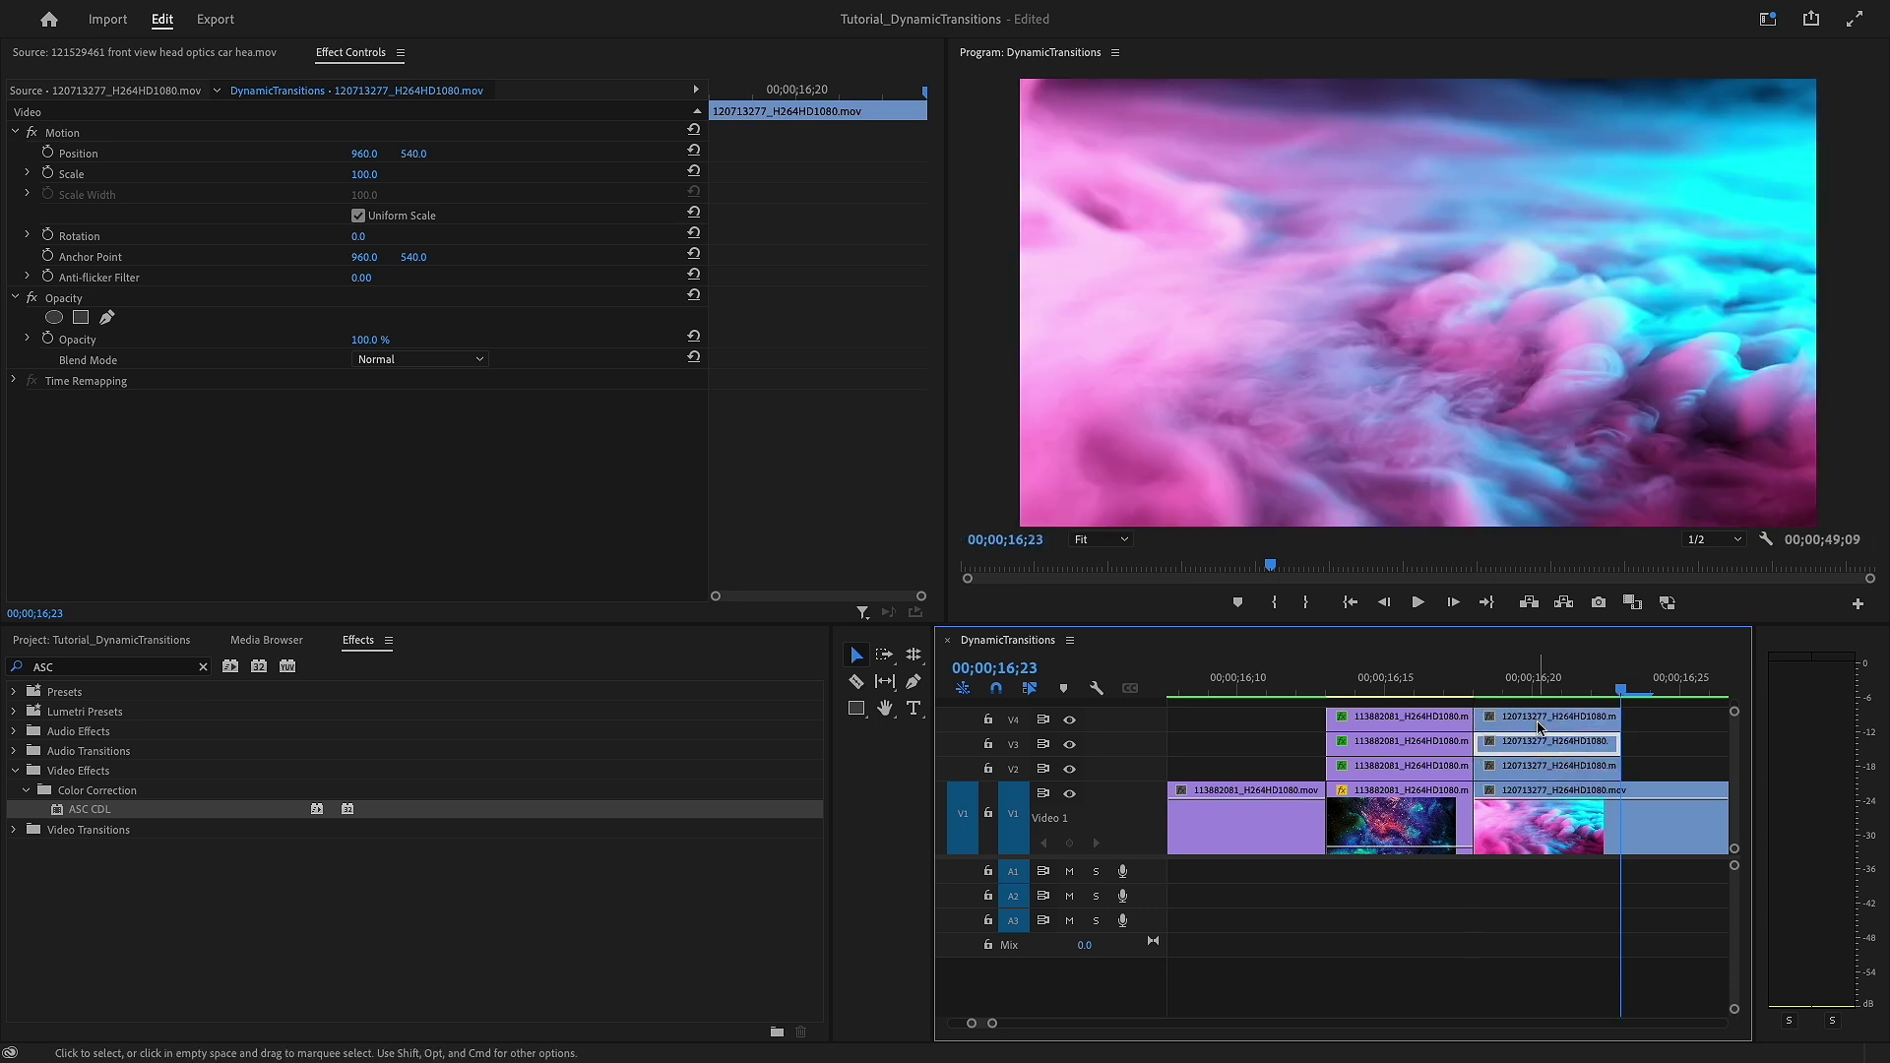
pyautogui.click(1423, 765)
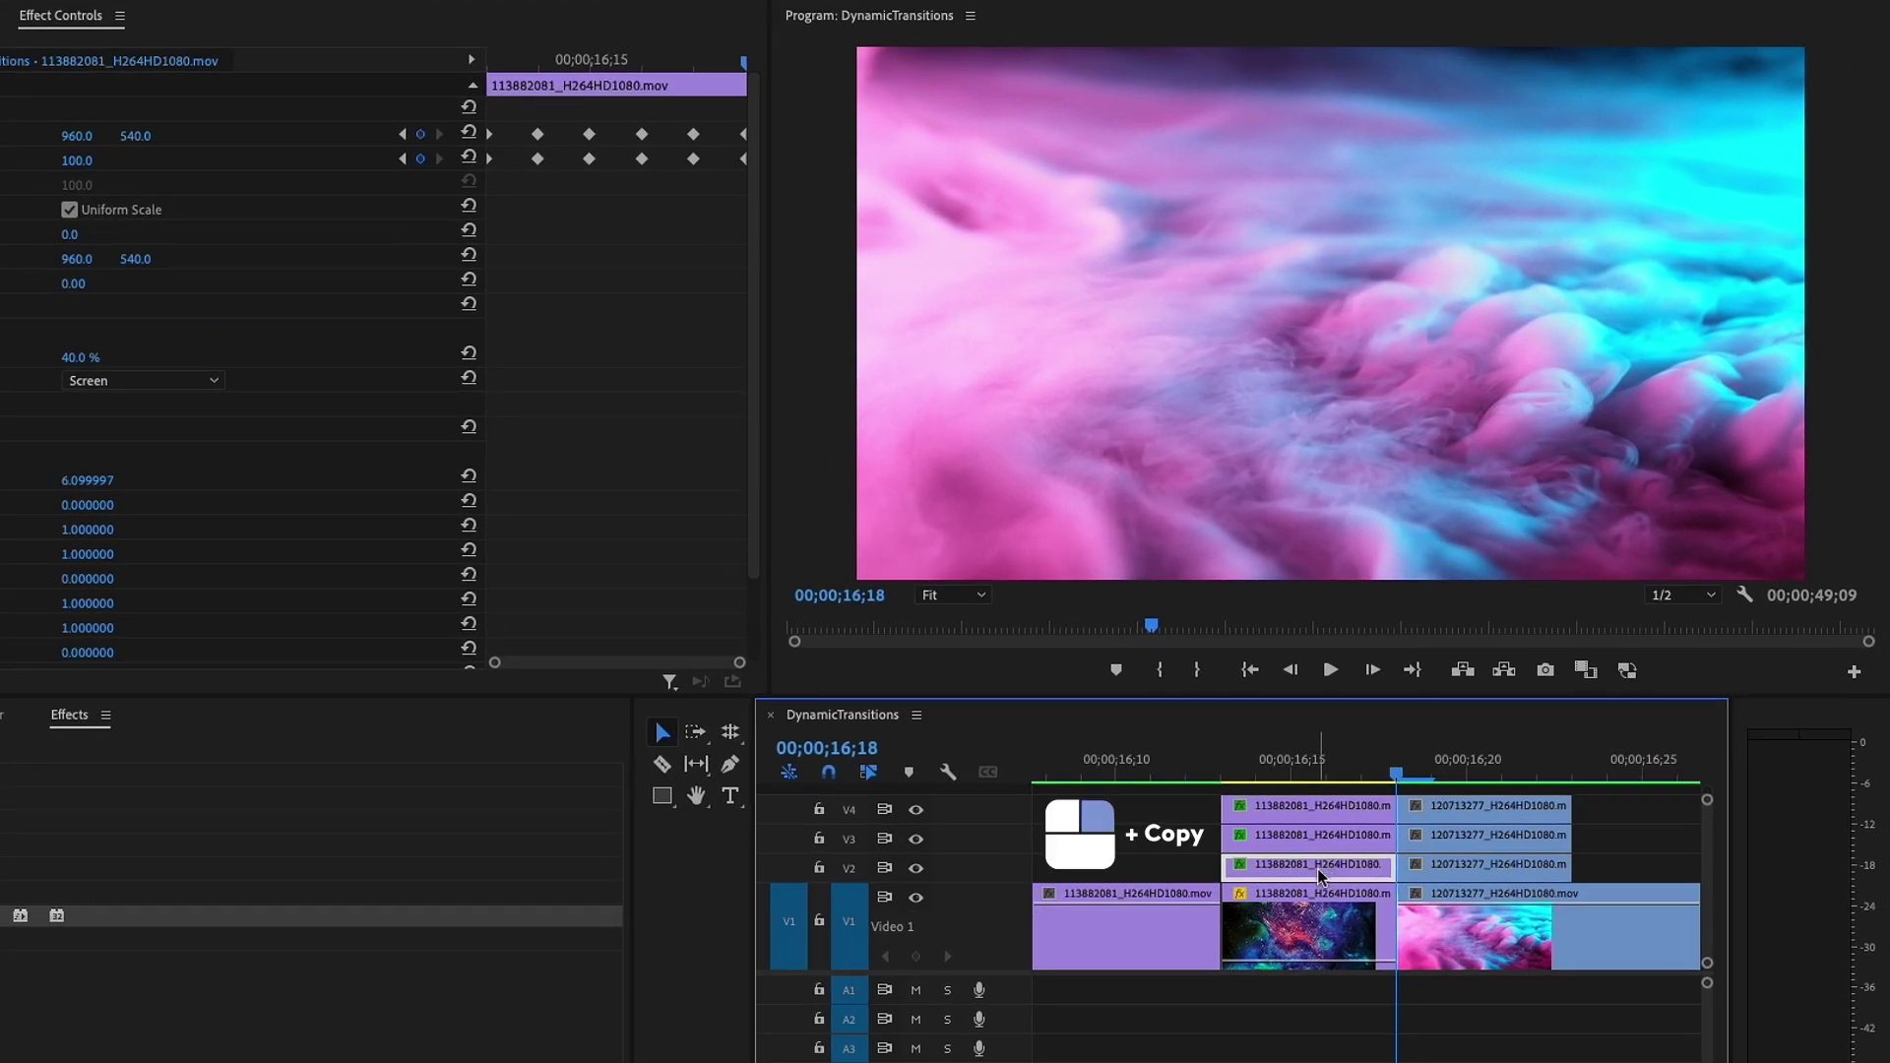
# Step: Paste the red galaxy copy's motion, opacity and effect attributes onto the V2 pink clip
pyautogui.rightClick(1407, 768)
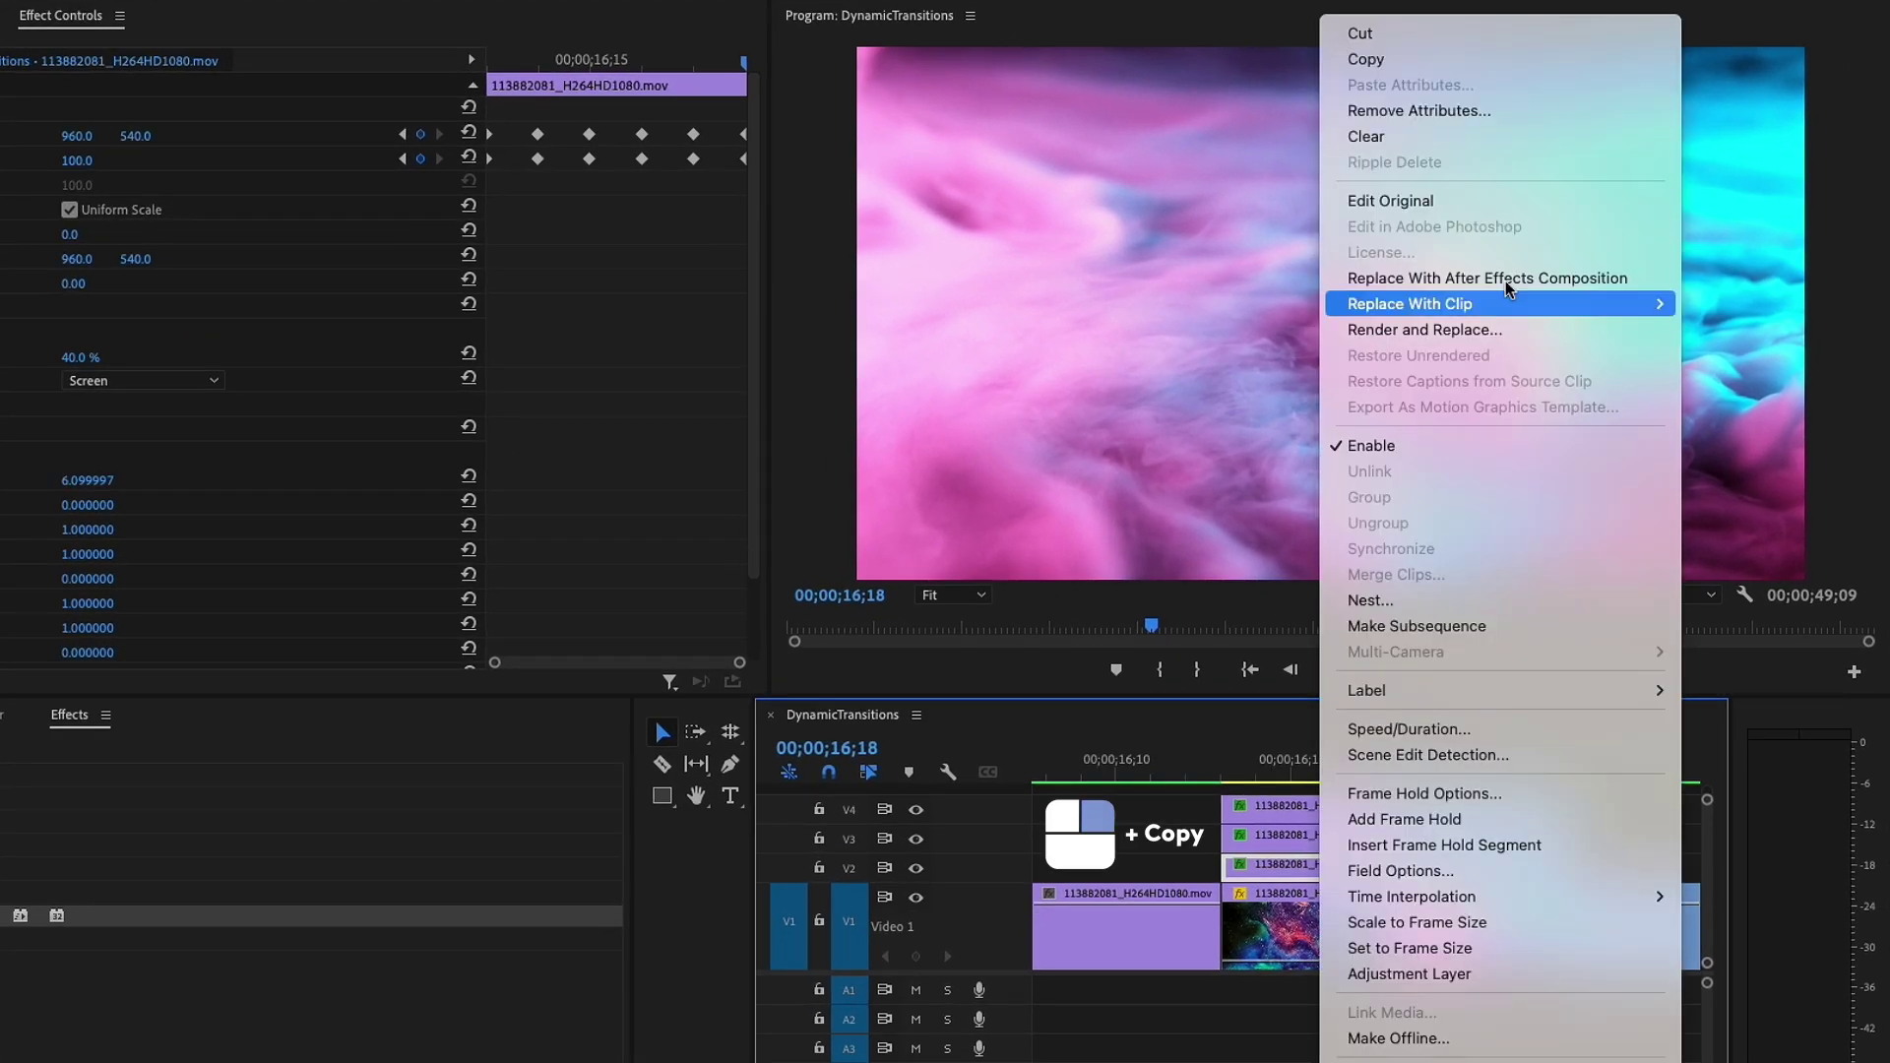
pyautogui.click(1417, 61)
pyautogui.click(1541, 872)
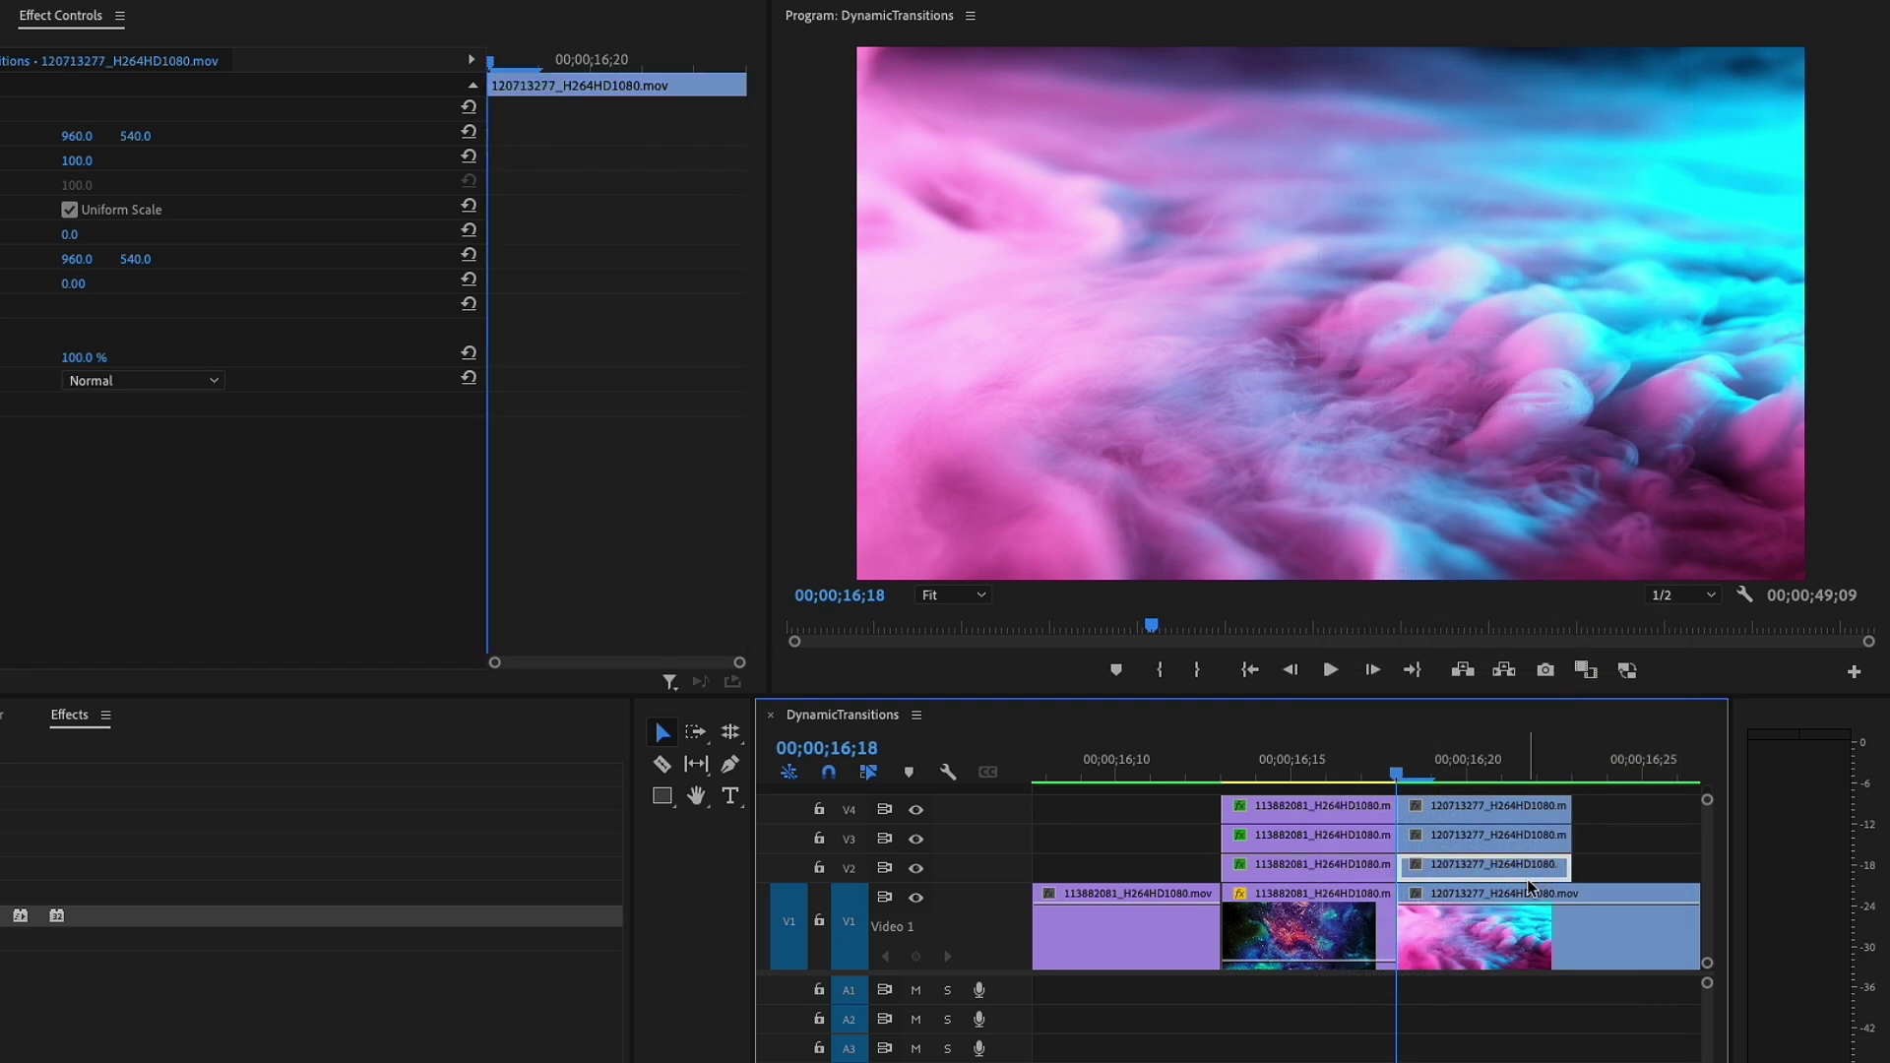
pyautogui.rightClick(1542, 880)
pyautogui.click(1351, 98)
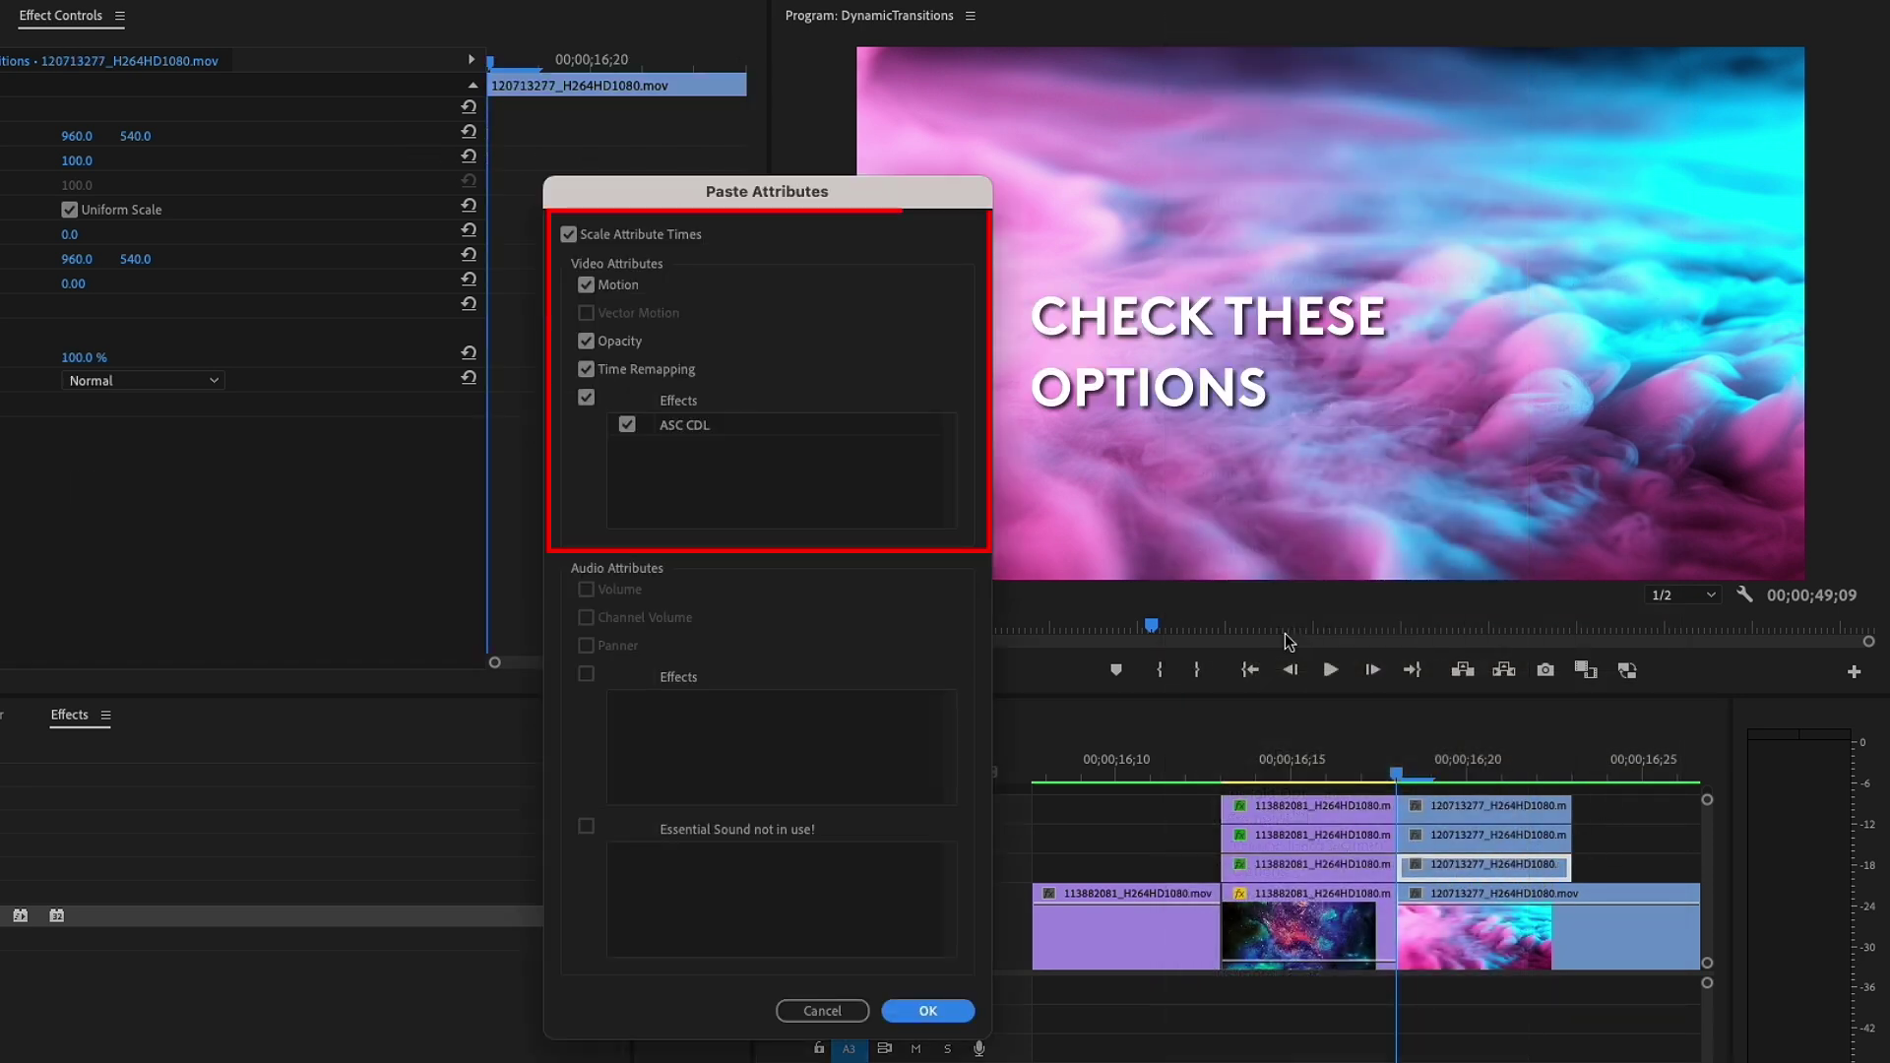
pyautogui.click(945, 1021)
# Step: Copy the V3 galaxy copy's attributes and play back the transition around 16;13
pyautogui.click(1364, 843)
pyautogui.rightClick(1468, 925)
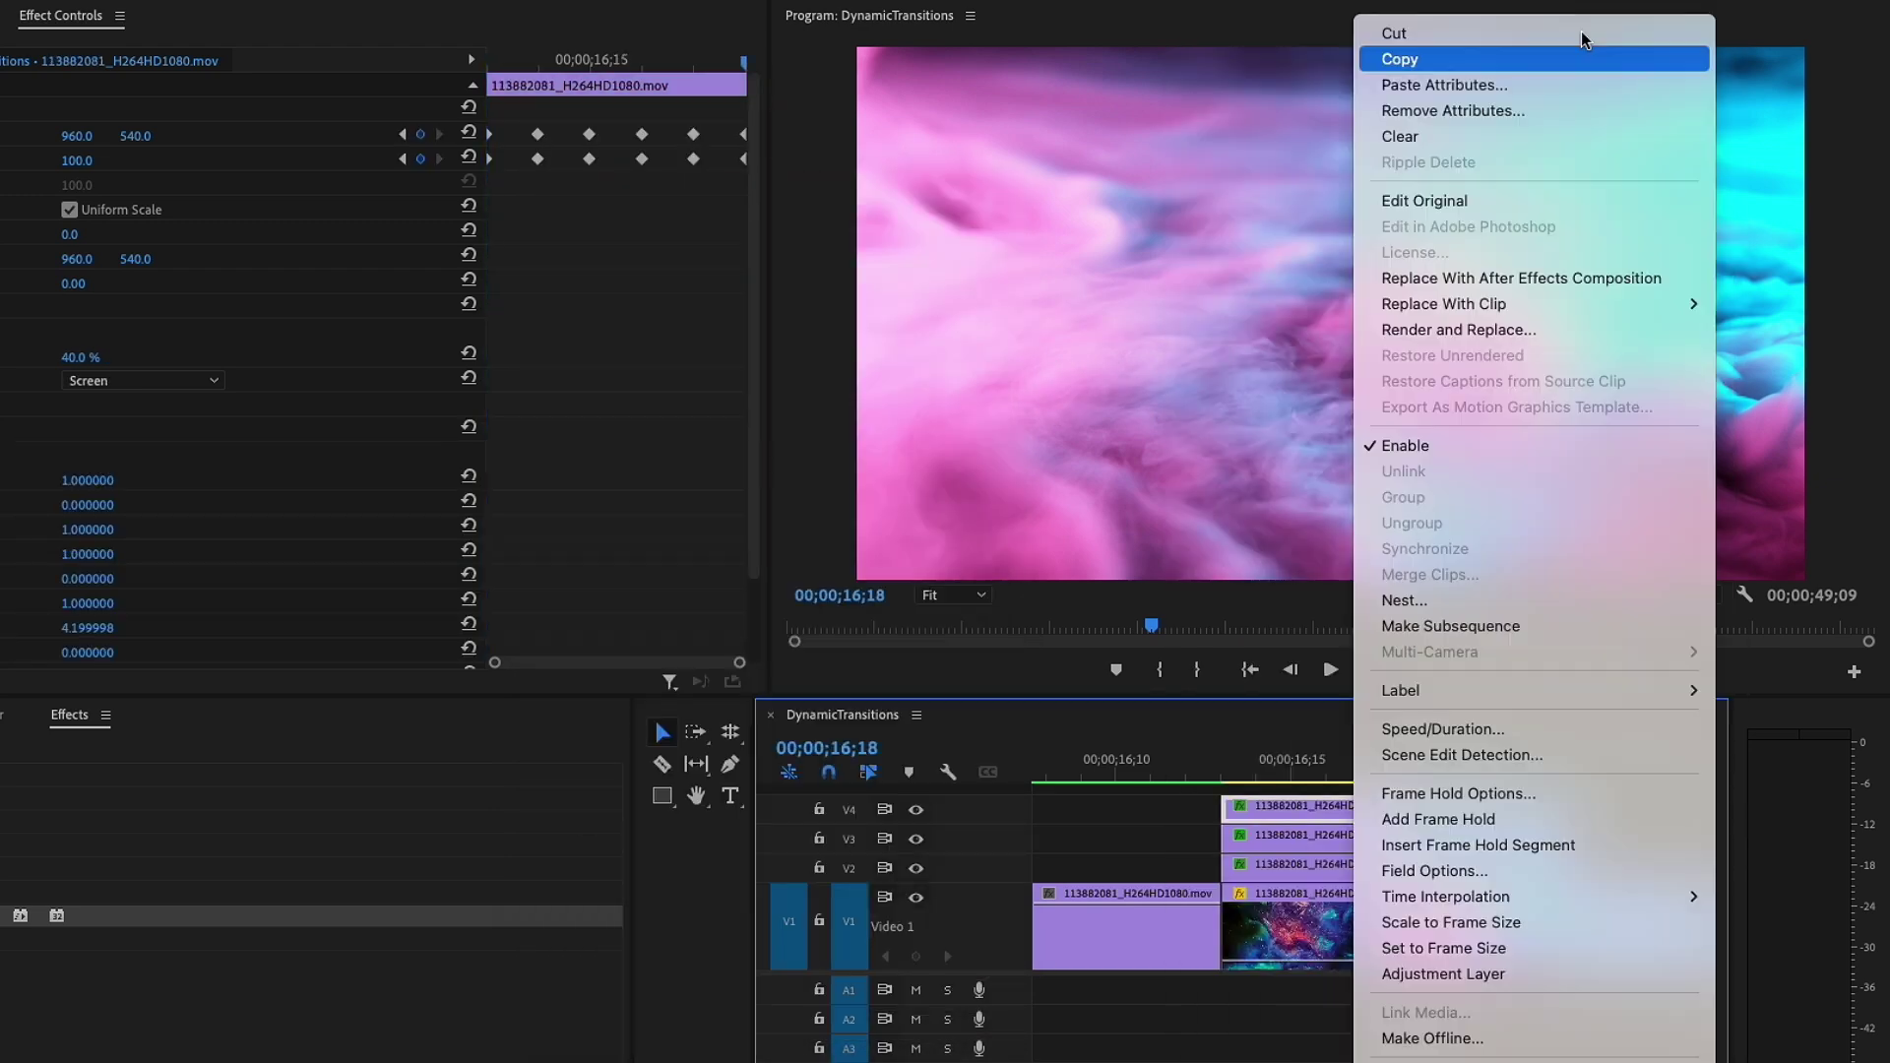
pyautogui.click(1497, 55)
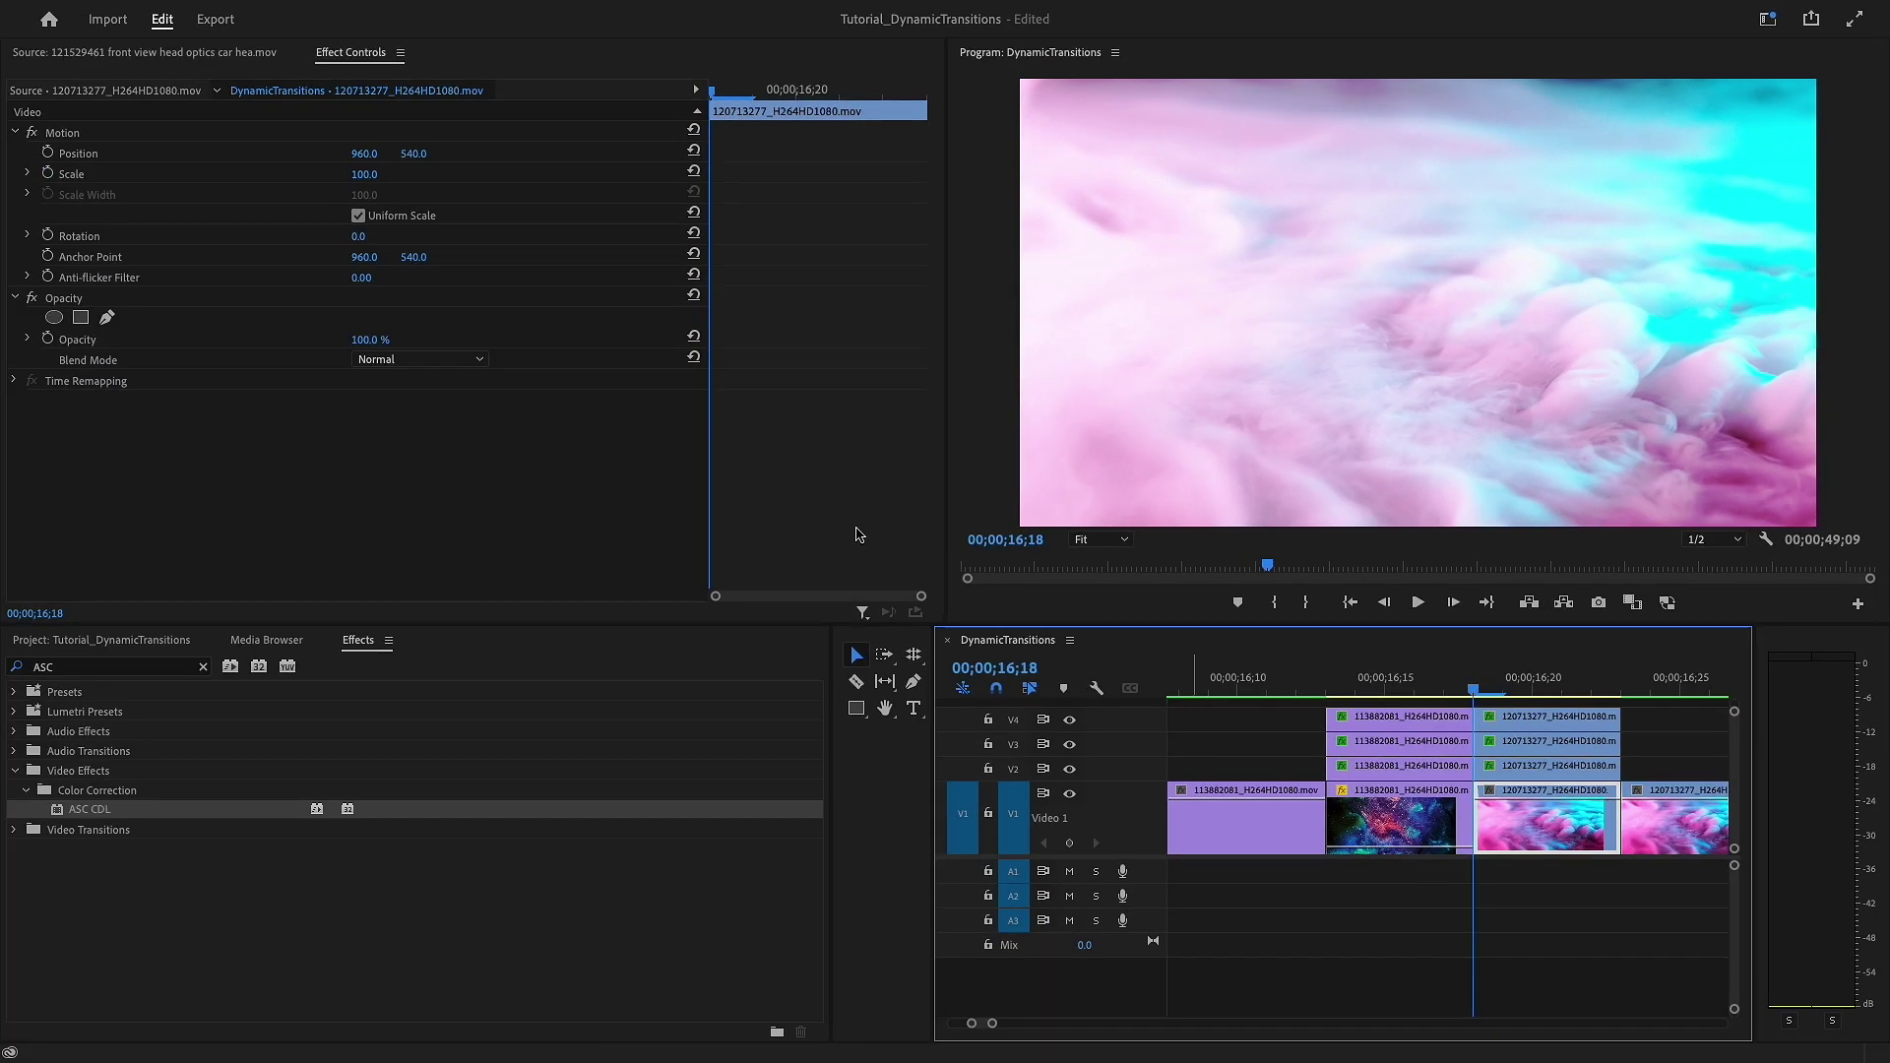
pyautogui.moveTo(1339, 689)
pyautogui.mouseDown()
pyautogui.moveTo(1655, 689)
pyautogui.moveTo(1320, 706)
pyautogui.mouseUp()
pyautogui.press('space')
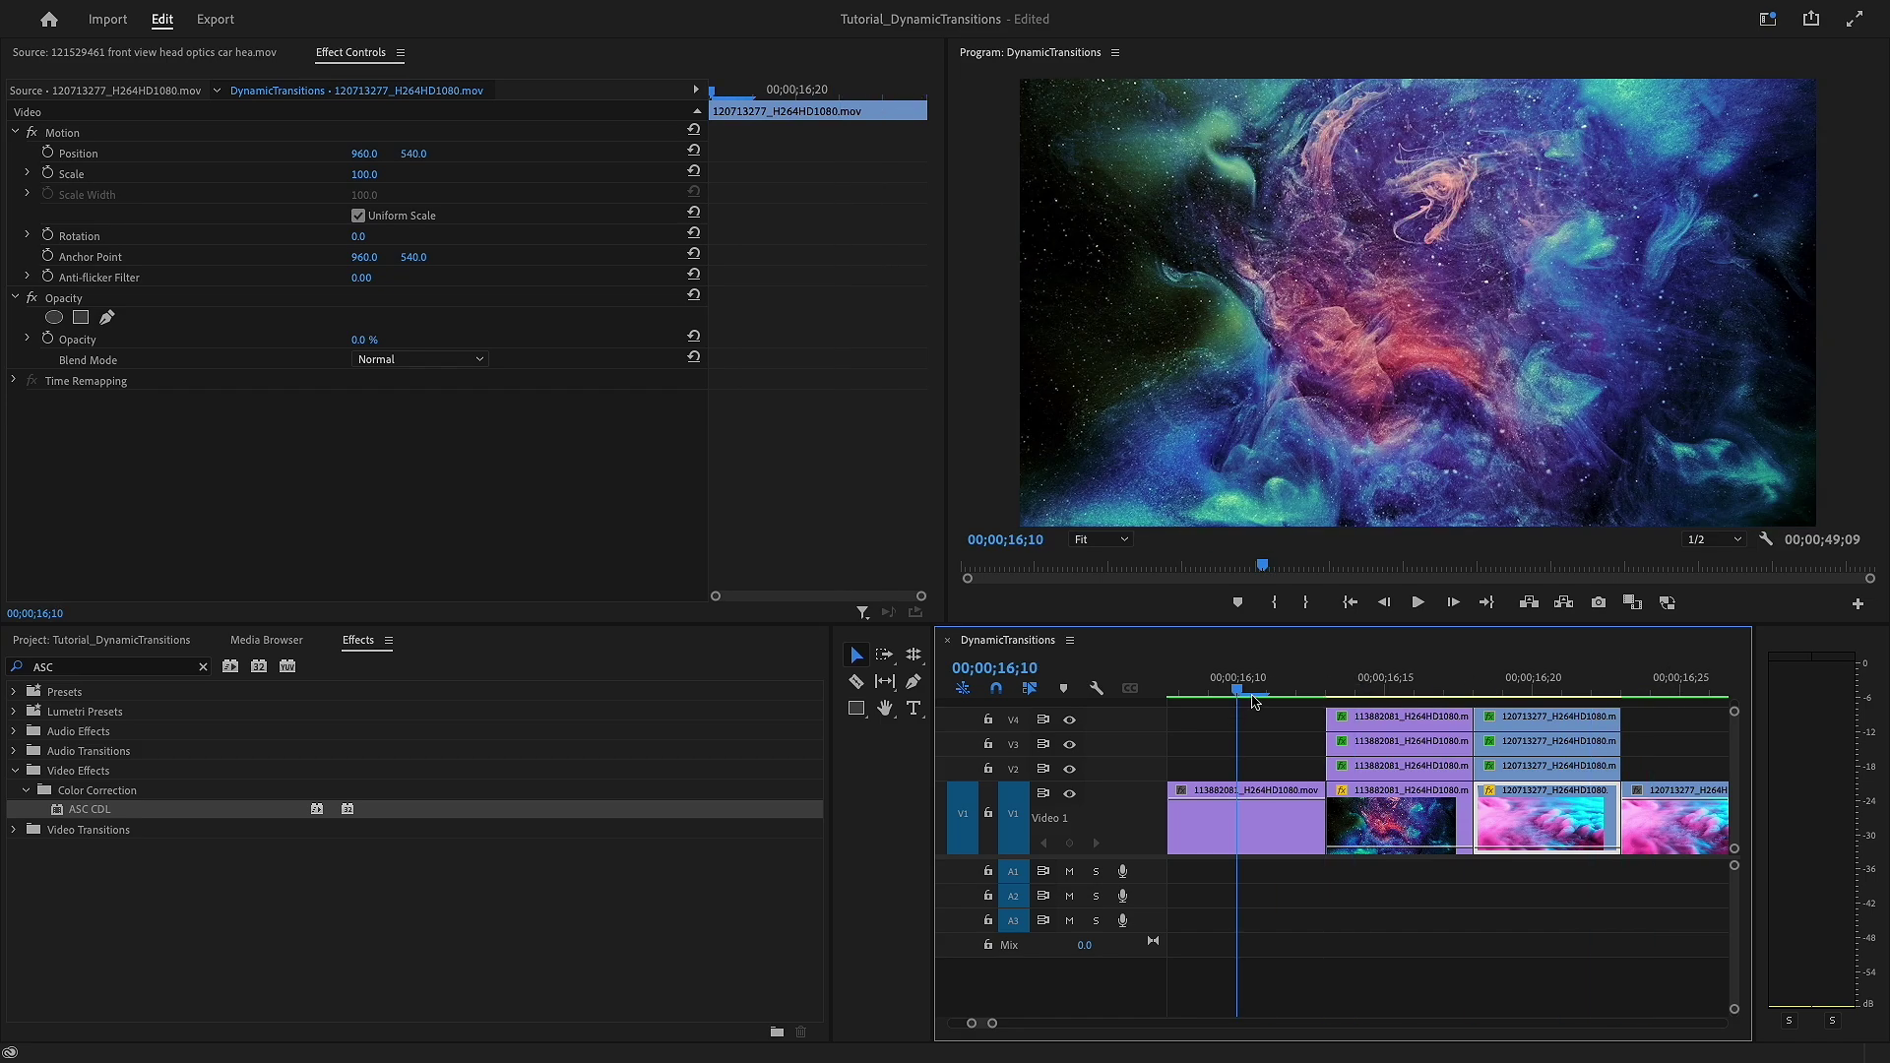